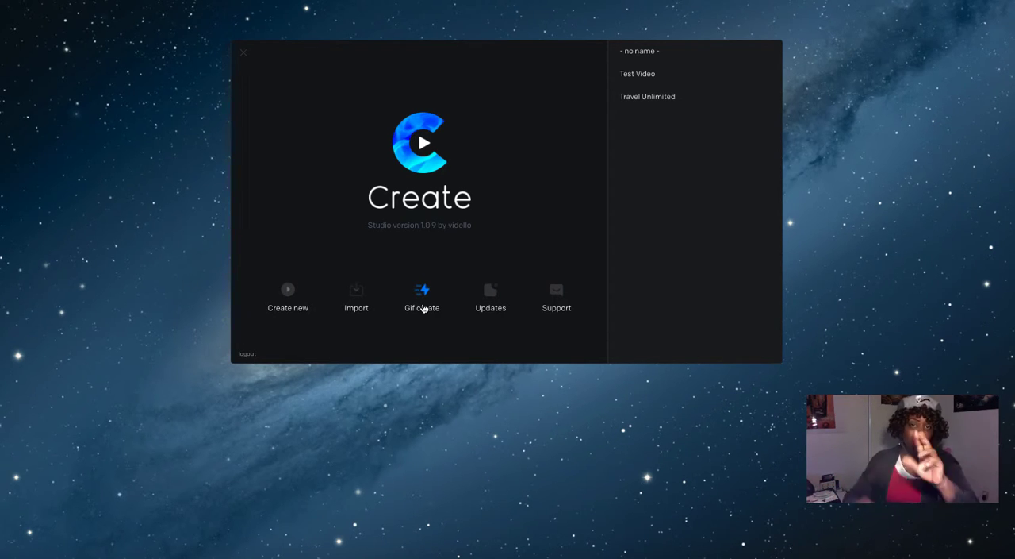
Step: Create a new project and filter the music library to the Cinematic category
left_click(287, 292)
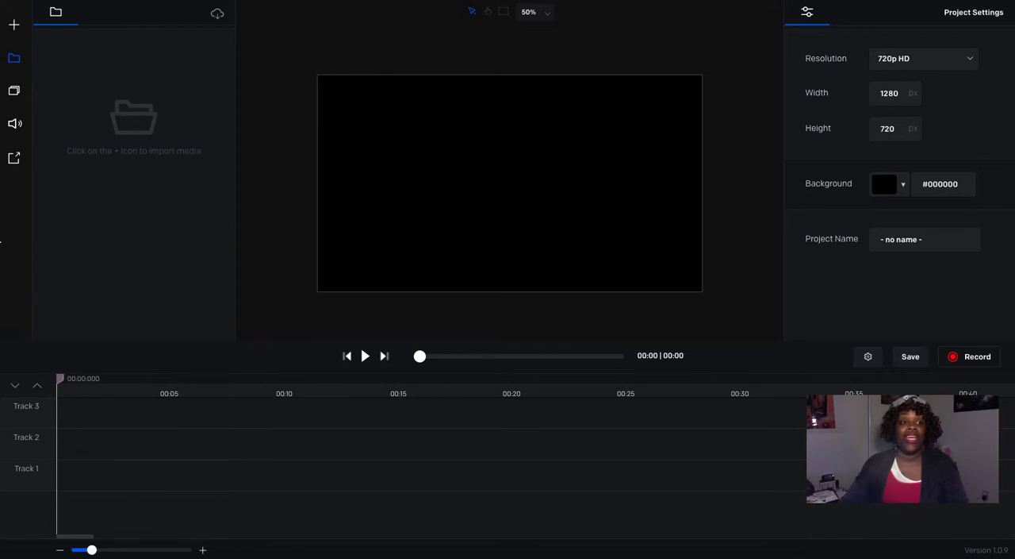
left_click(15, 125)
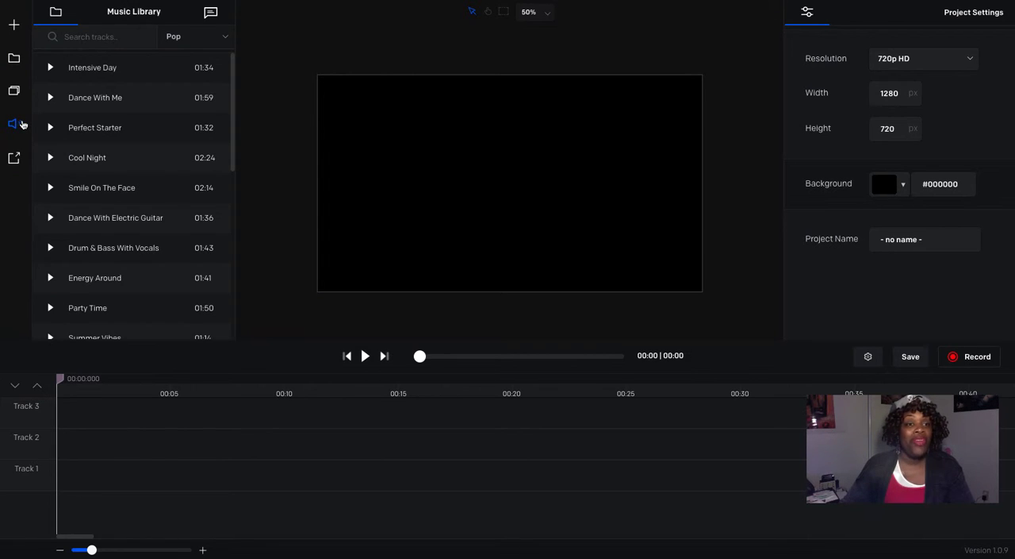
left_click(193, 45)
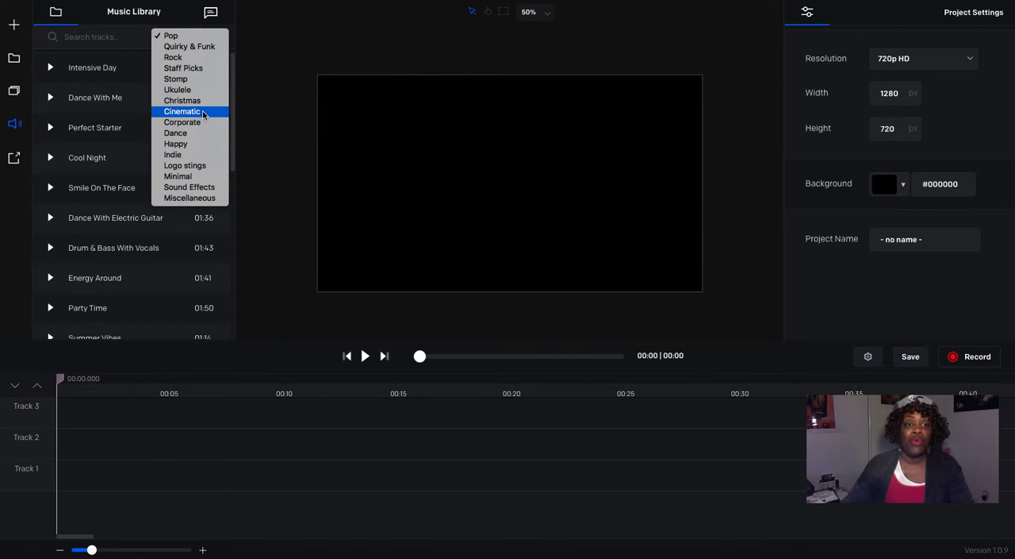
key("Escape")
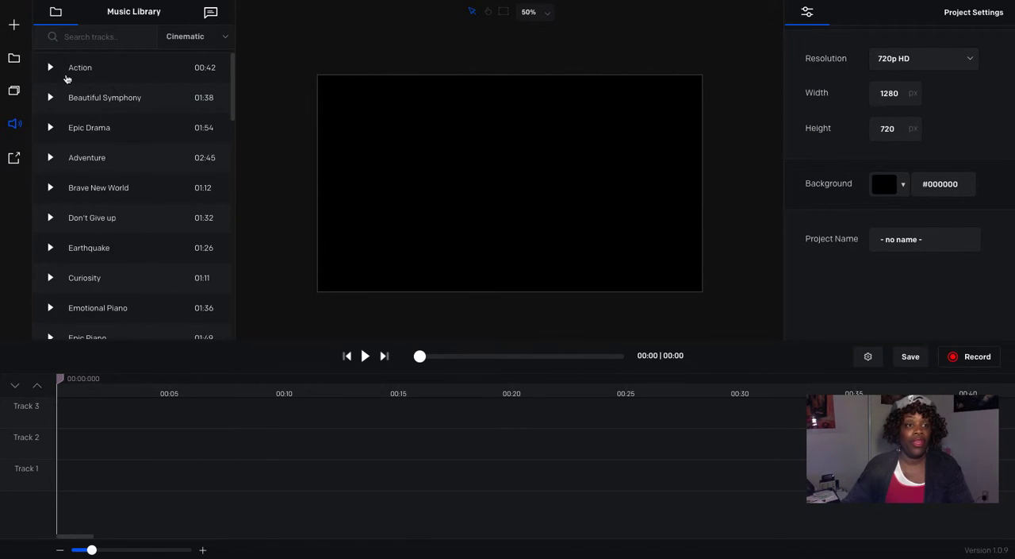
Step: Preview the Cinematic tracks Action, Beautiful Symphony, Earthquake and Curiosity at a suitable listening volume
left_click(50, 68)
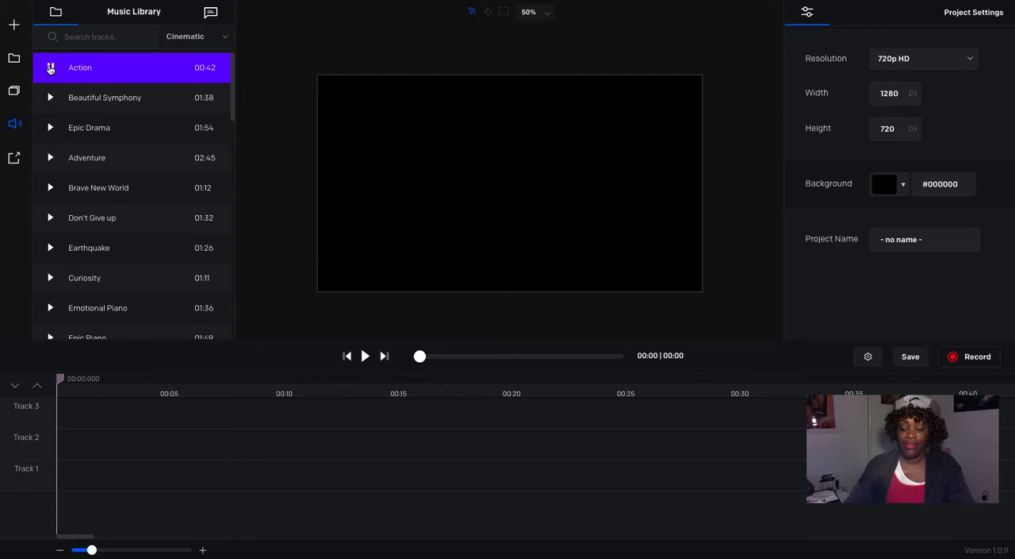
key("XF86AudioLowerVolume")
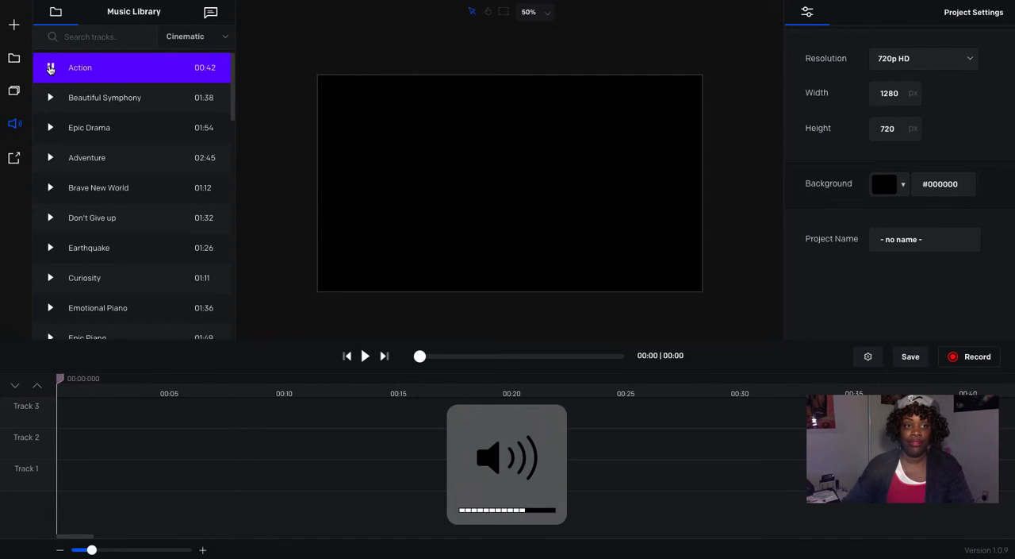
left_click(50, 98)
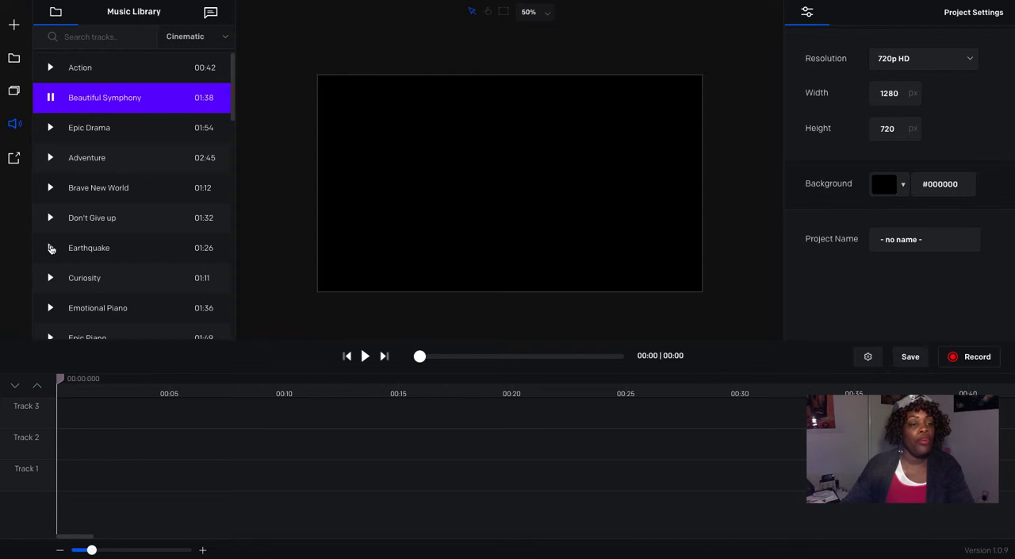
left_click(50, 247)
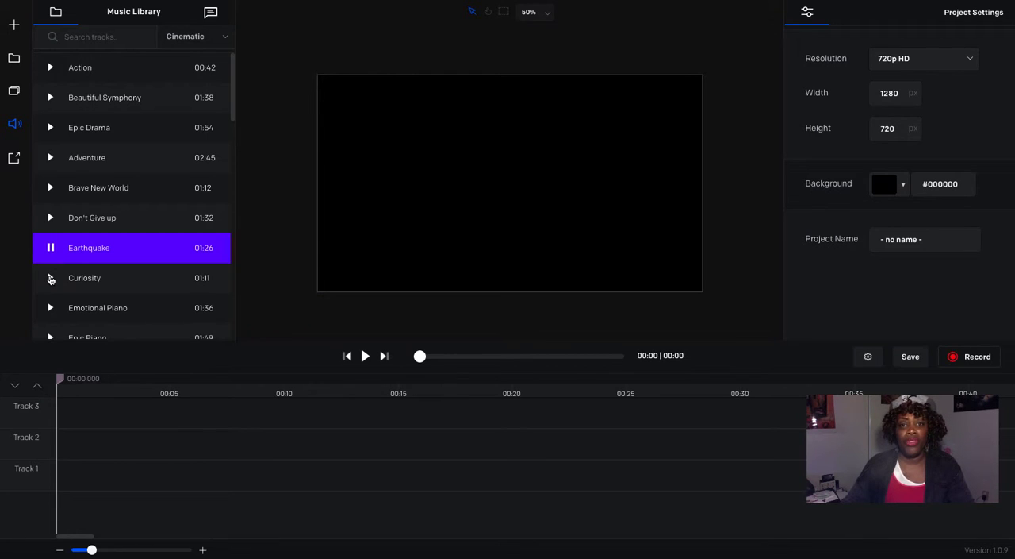
left_click(50, 278)
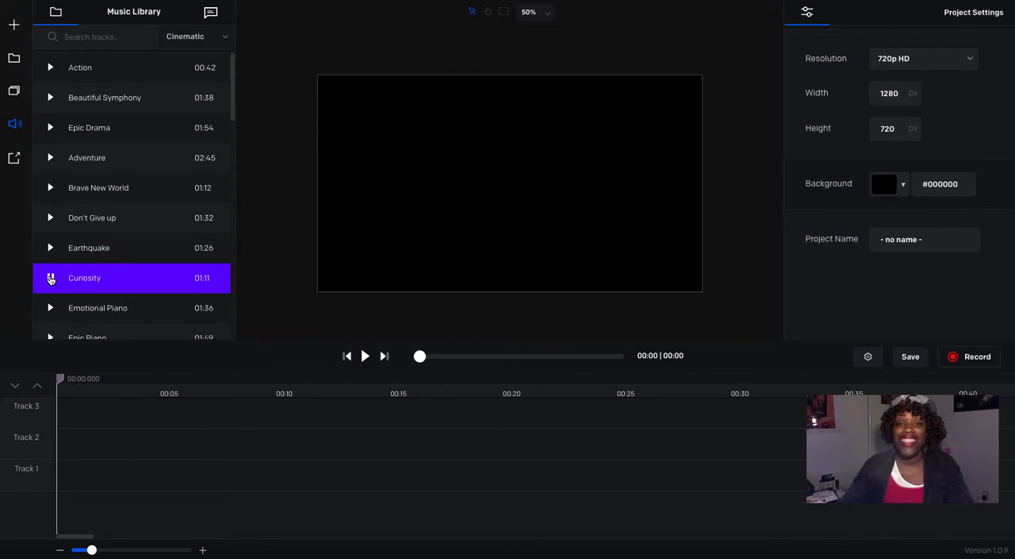
Step: Place the Curiosity track at the start of Track 3, stop its library preview and play it from the timeline
left_click_drag(80, 277, 102, 409)
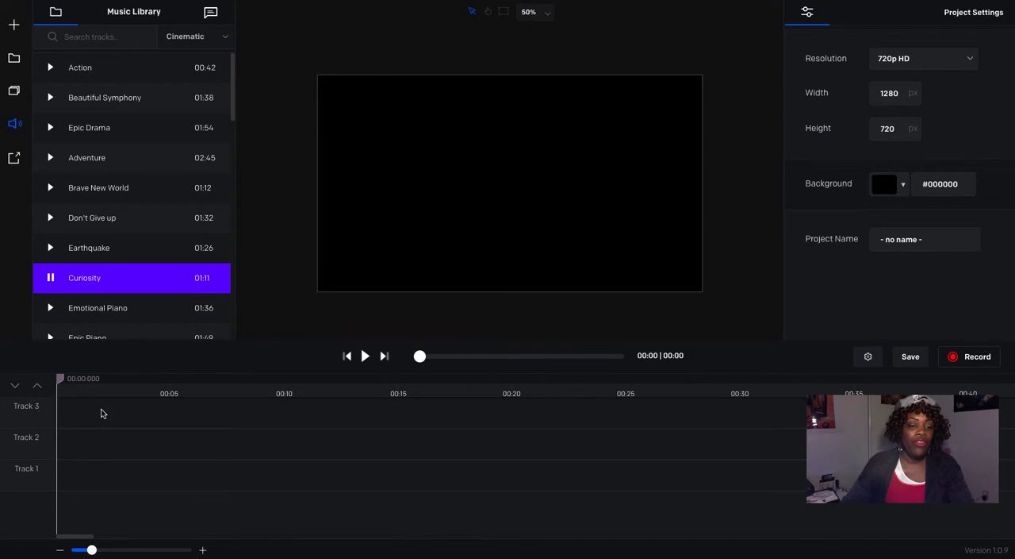
left_click(52, 278)
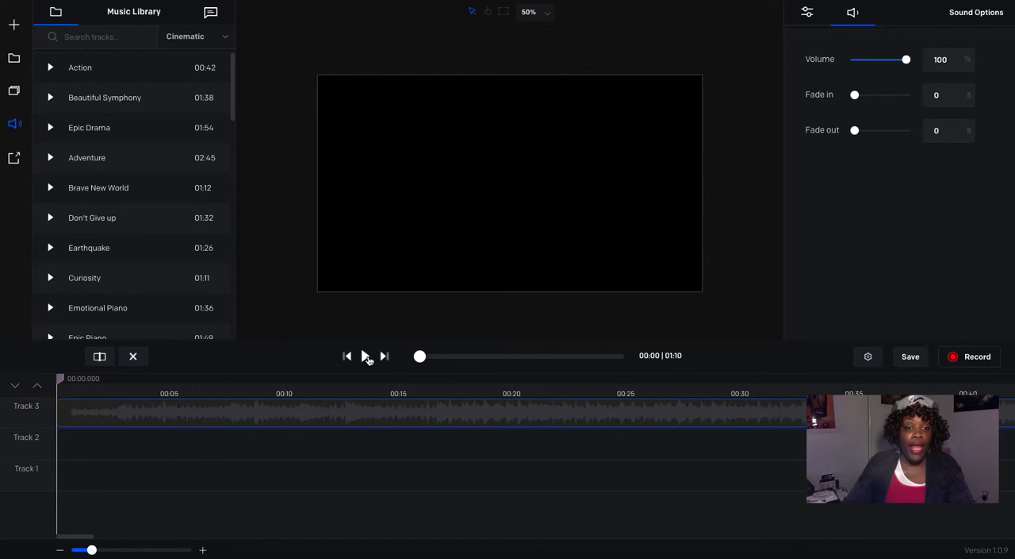
left_click(365, 356)
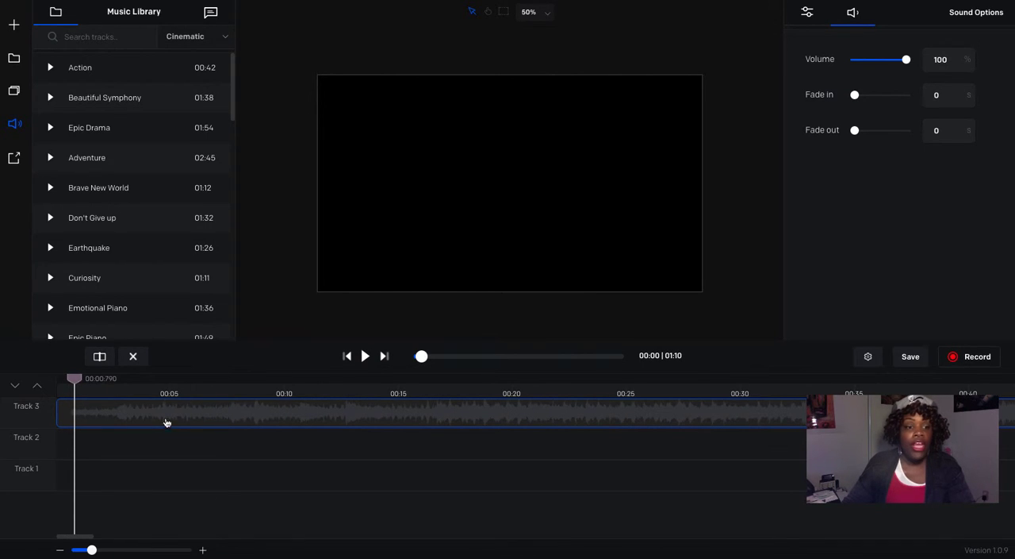
left_click_drag(76, 379, 188, 391)
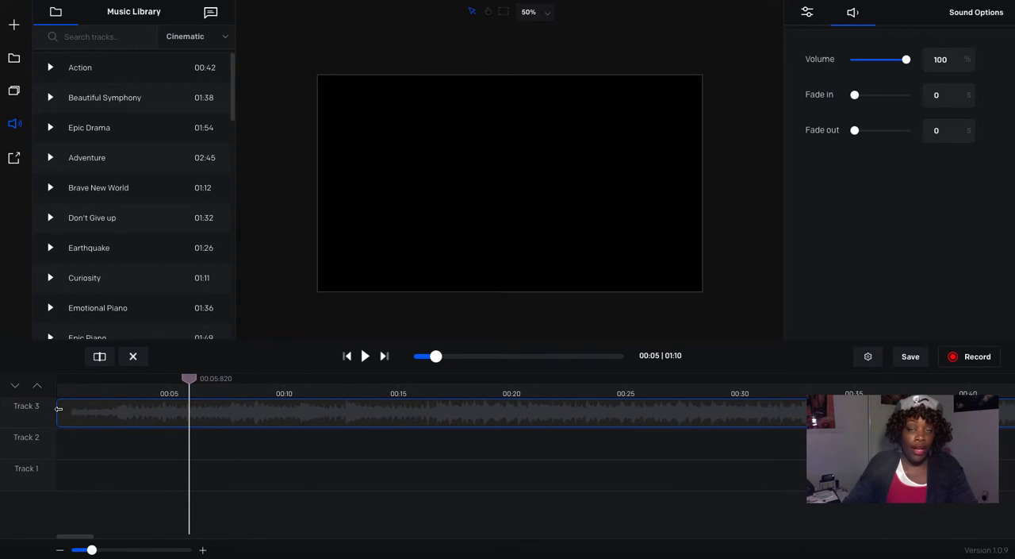
left_click_drag(59, 409, 71, 411)
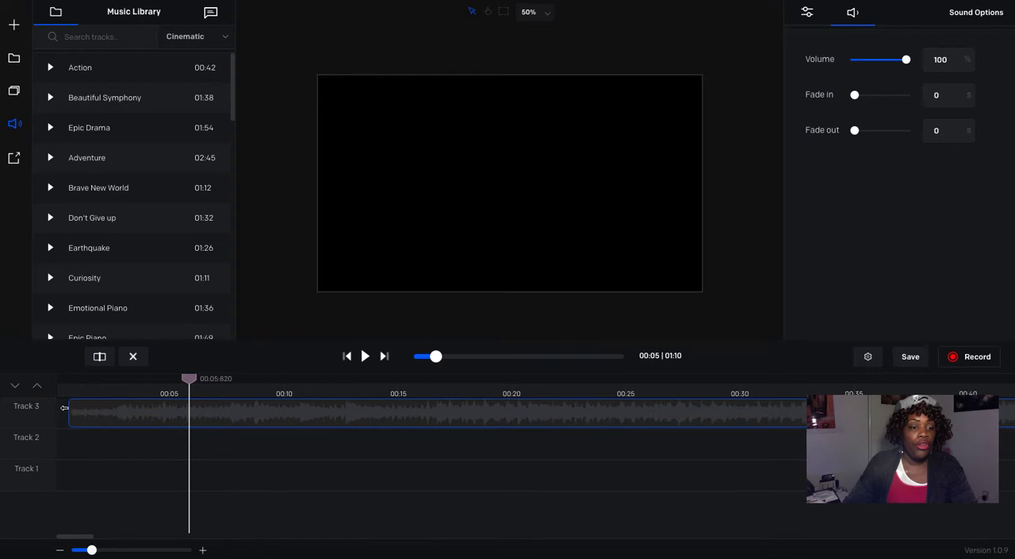
left_click_drag(64, 407, 37, 417)
Step: Cut the opening before 00:00.580 off the Track 3 music clip, closing the gap at the timeline start, and check the playback
left_click_drag(188, 380, 71, 381)
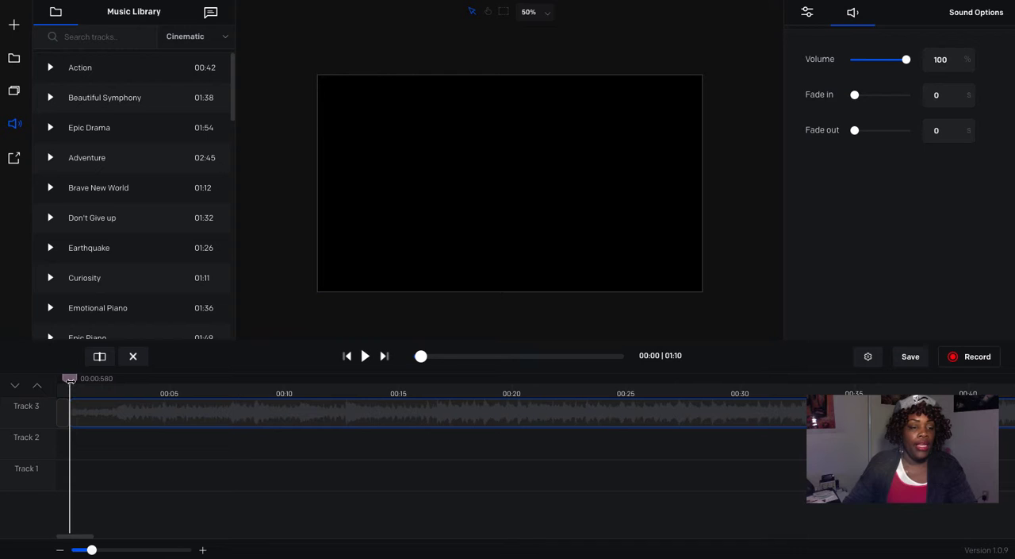
left_click_drag(69, 381, 112, 385)
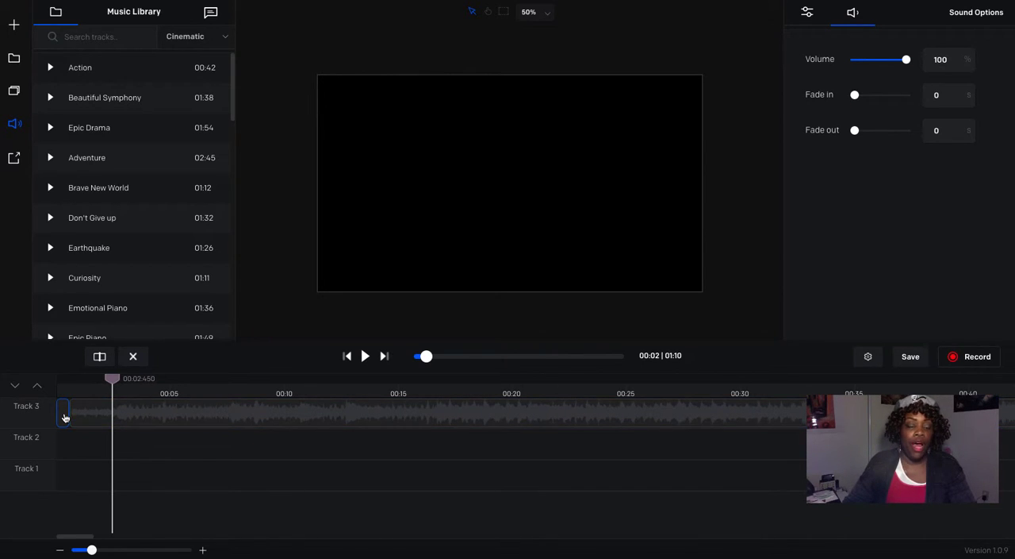
left_click(135, 367)
left_click_drag(188, 418, 175, 417)
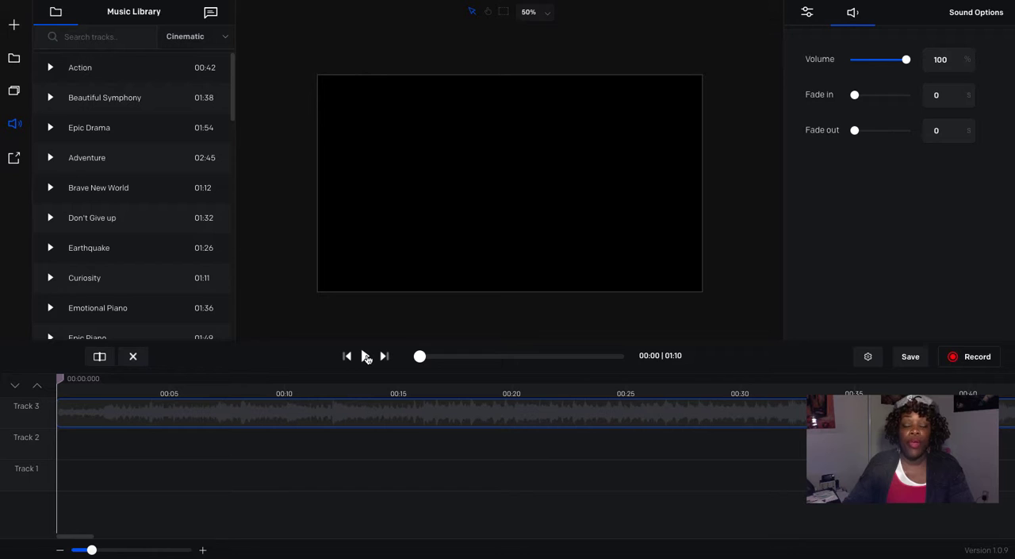
left_click(365, 356)
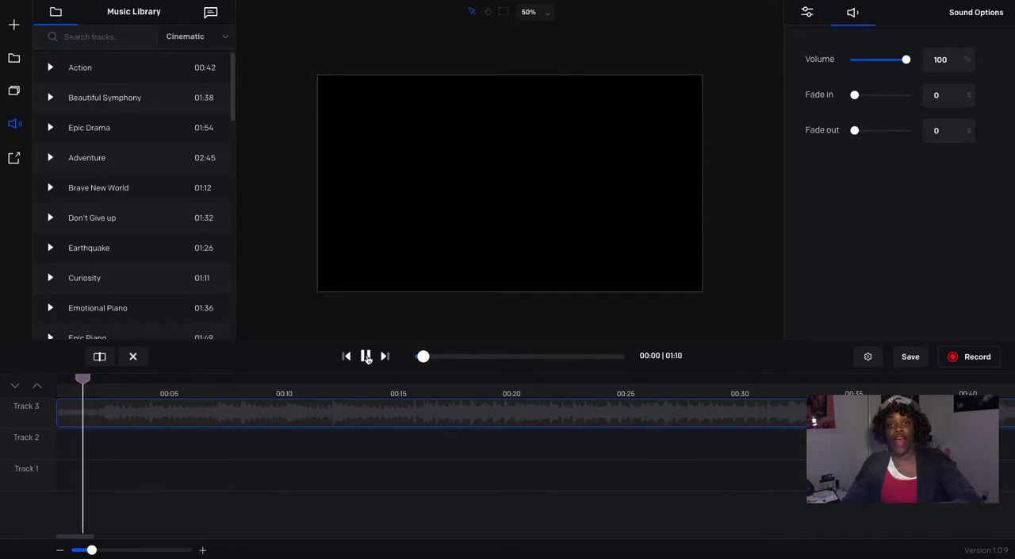
left_click(366, 357)
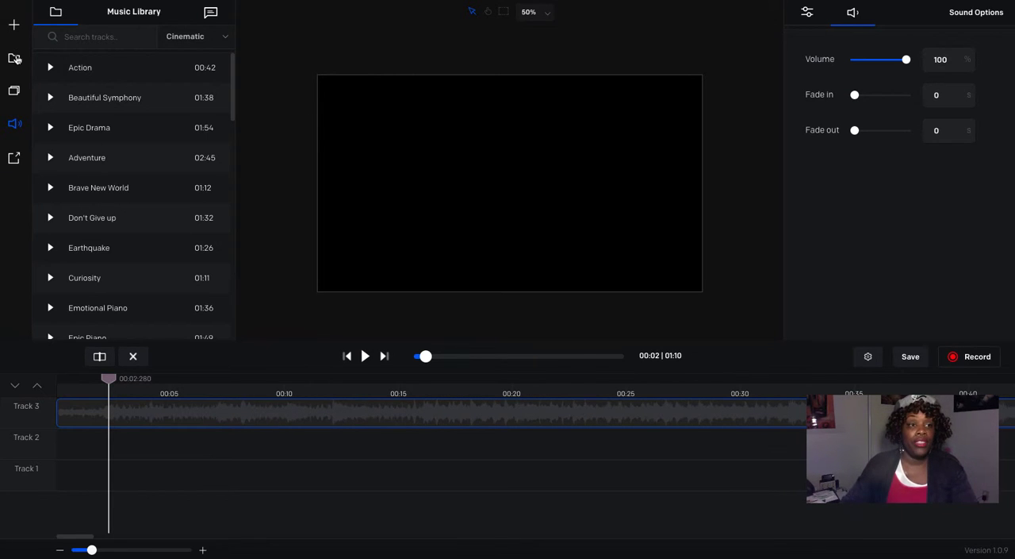
Step: Open the stock media library from the project media and search its footage for "sunrise"
left_click(15, 60)
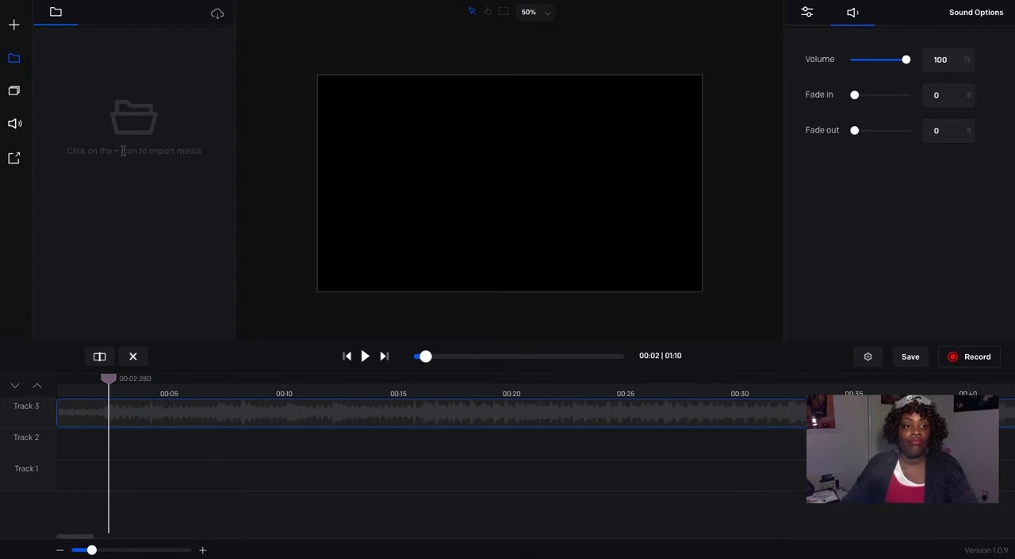
left_click(216, 16)
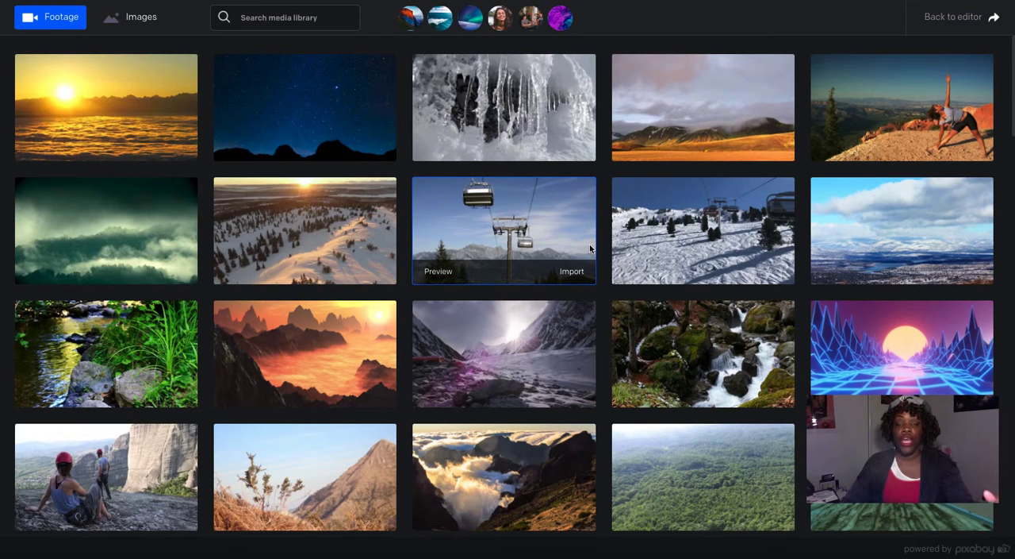
mouse_move(560, 311)
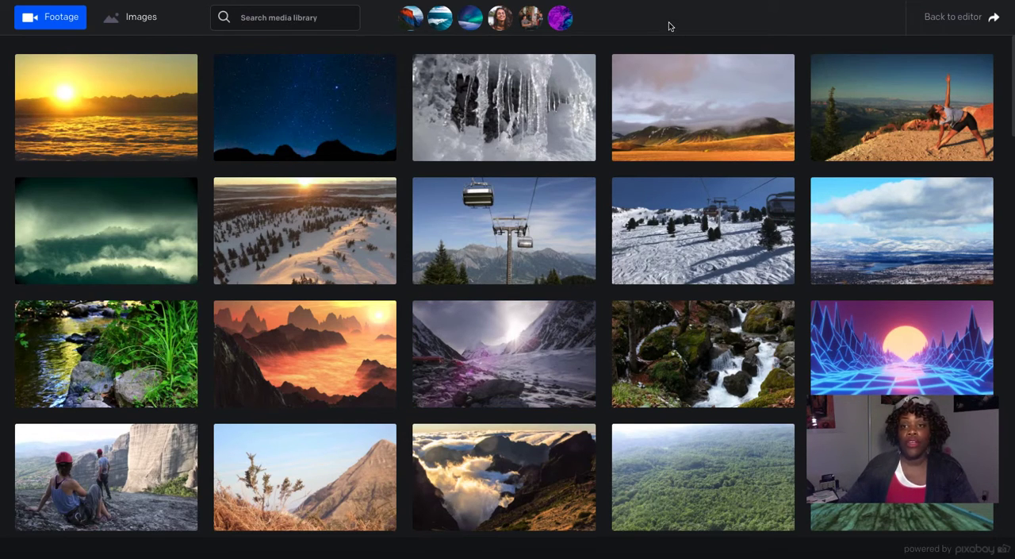
type("sun")
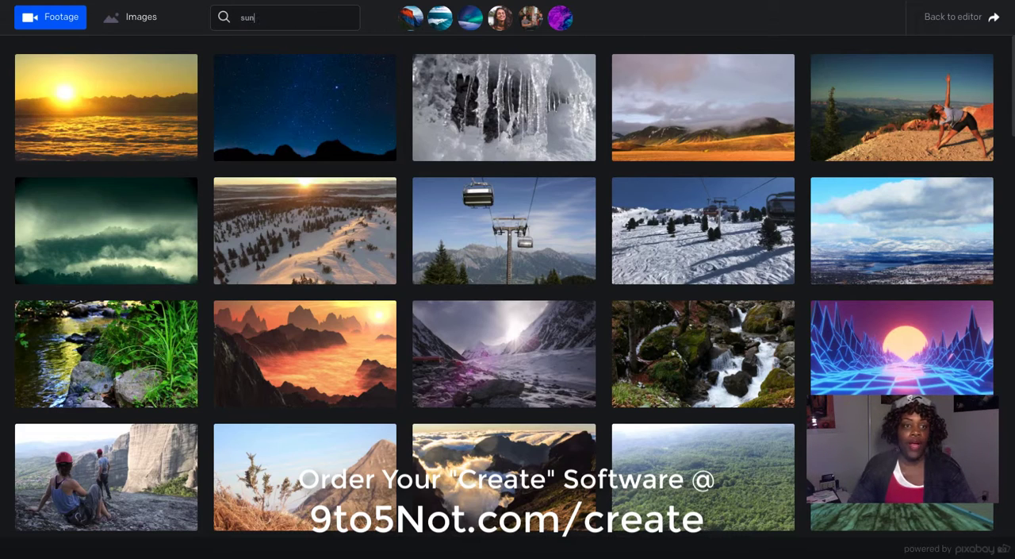
type("rise")
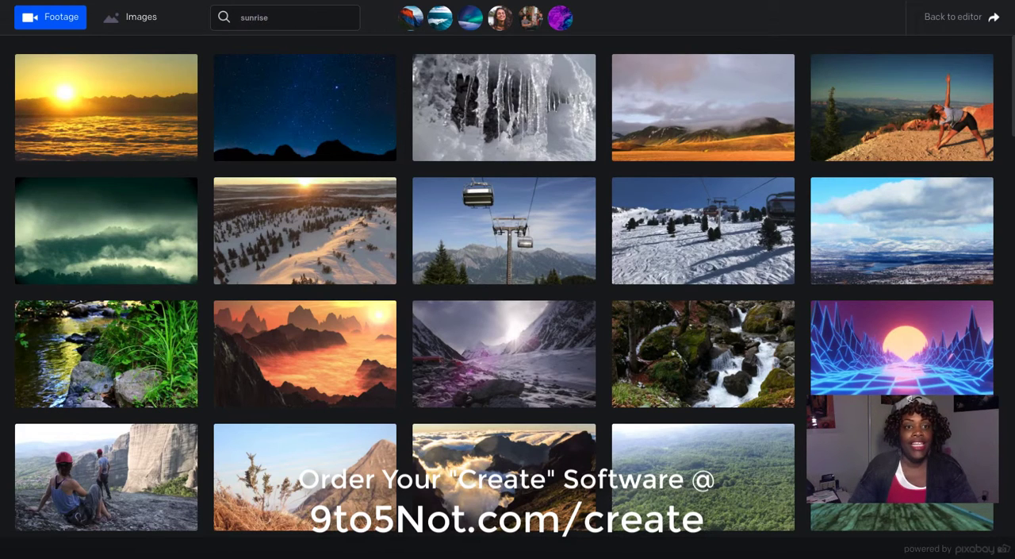
key("Return")
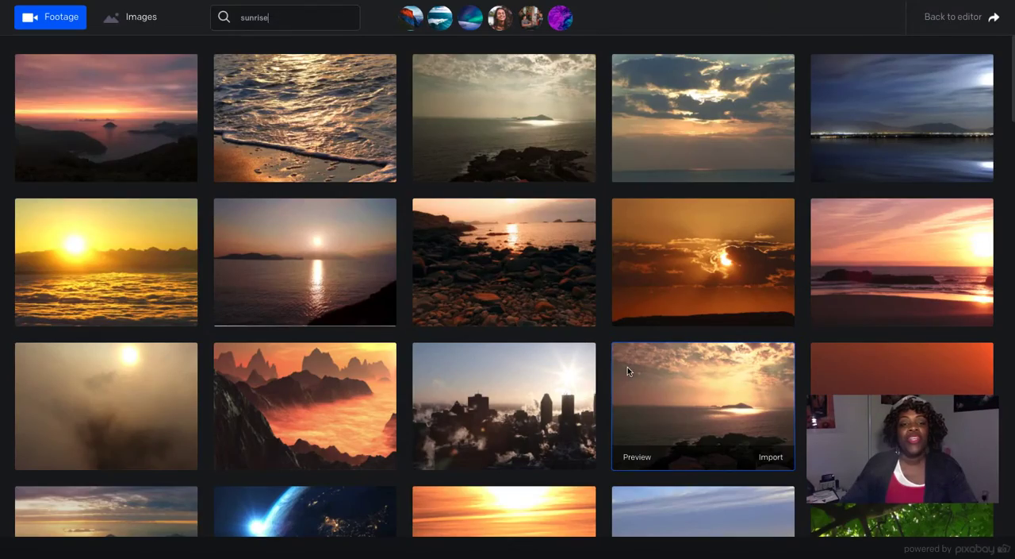
Step: Browse the sunrise footage and preview the clip of the sun above a misty, dark mountain slope
scroll(670, 411, "down", 1)
scroll(670, 416, "down", 5)
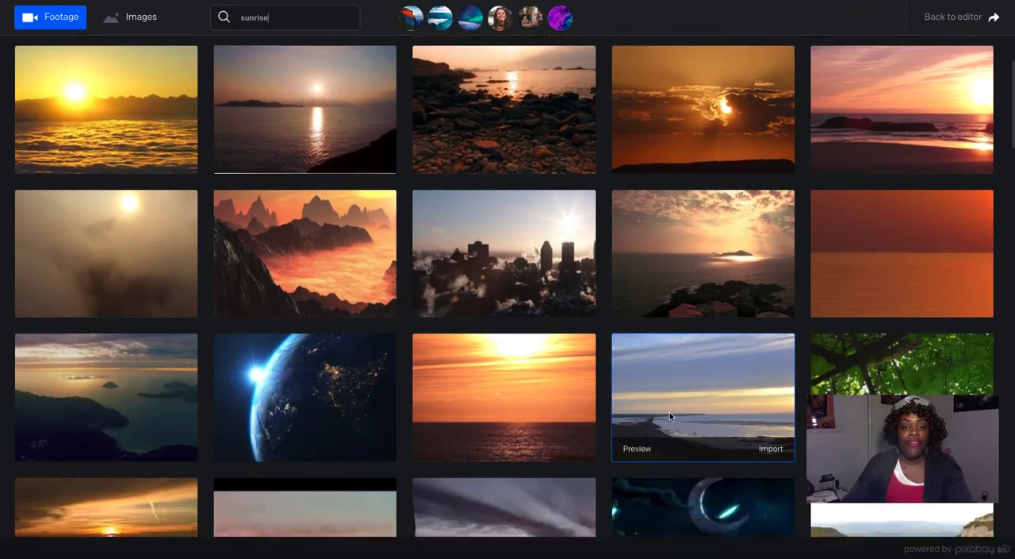
scroll(671, 416, "down", 8)
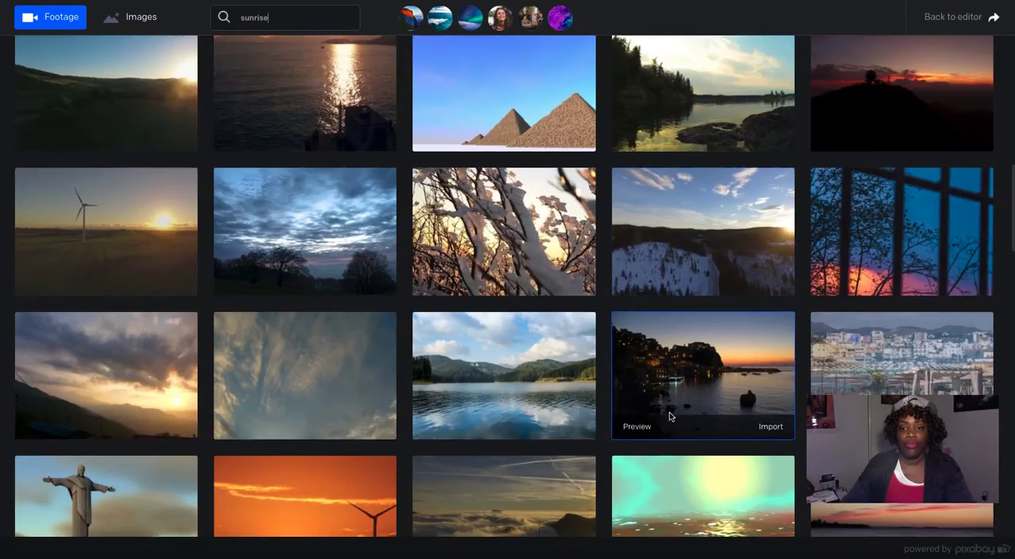
scroll(670, 415, "down", 12)
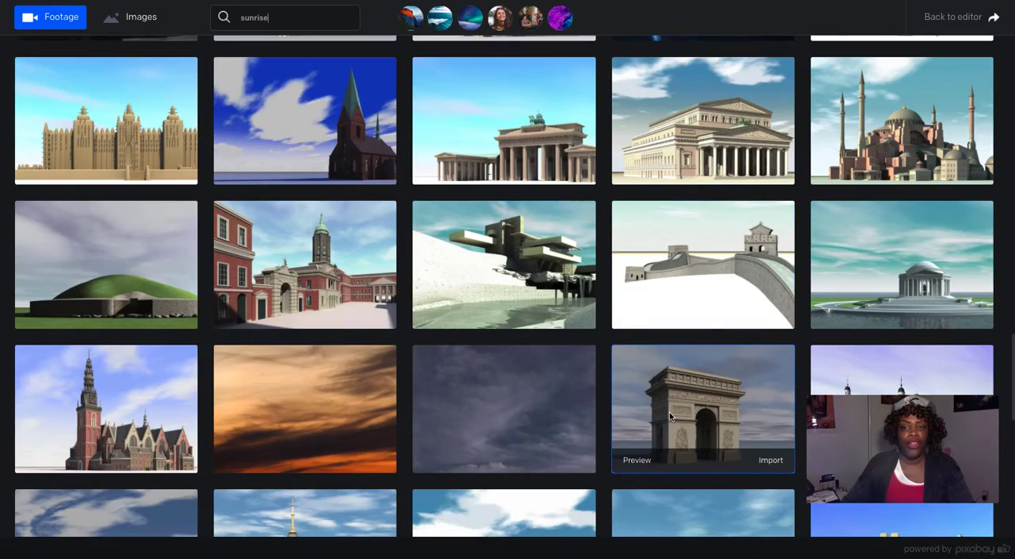
scroll(670, 416, "down", 8)
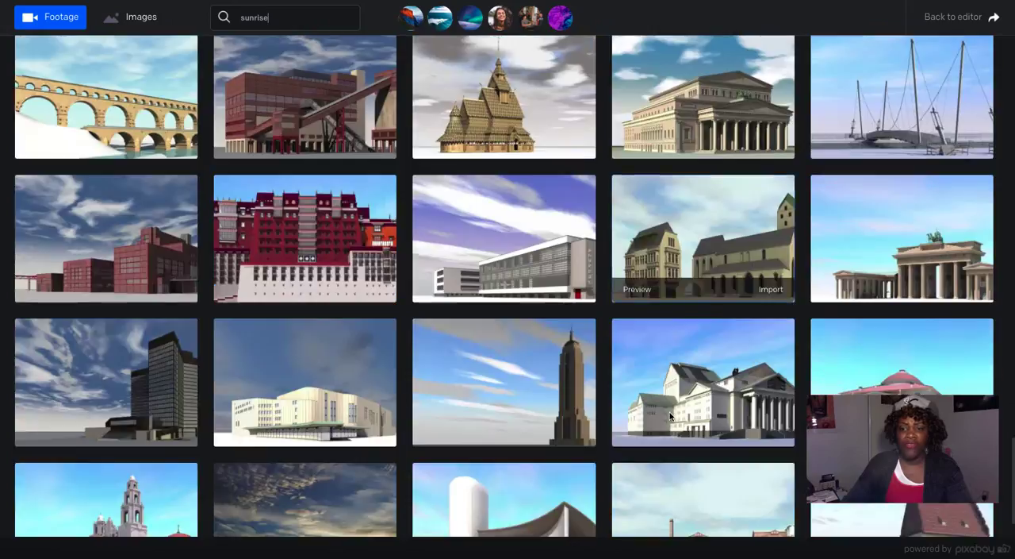
scroll(669, 414, "down", 6)
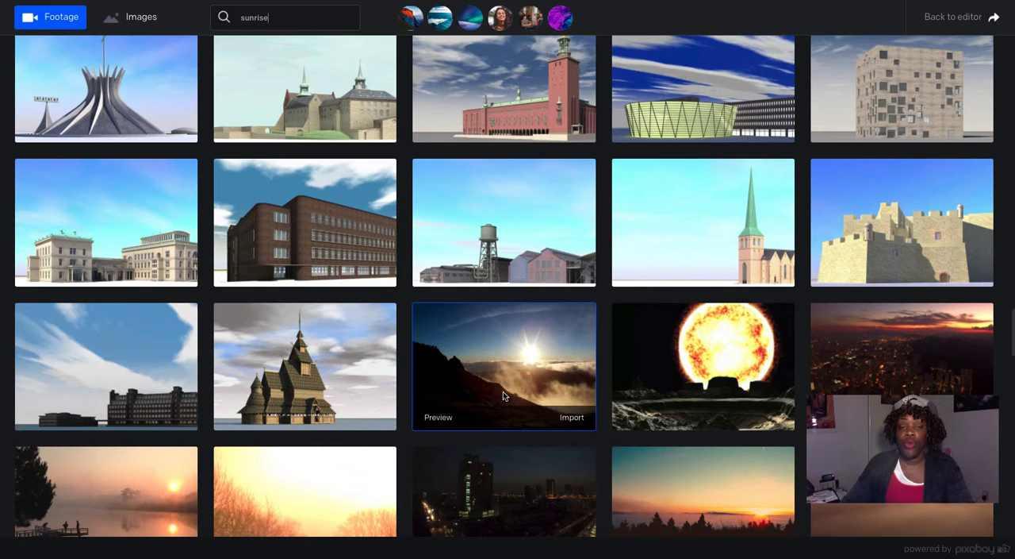
left_click(438, 422)
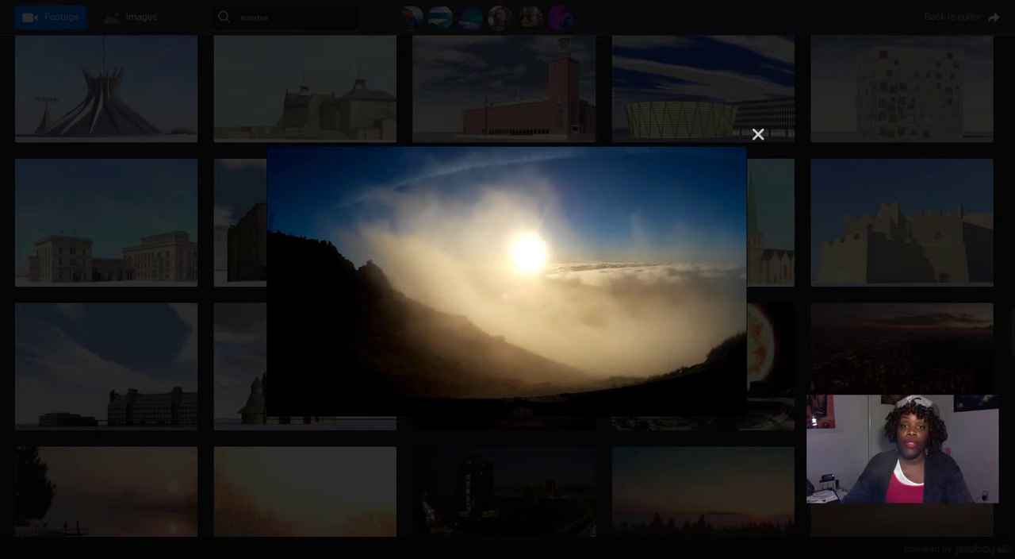
key("Escape")
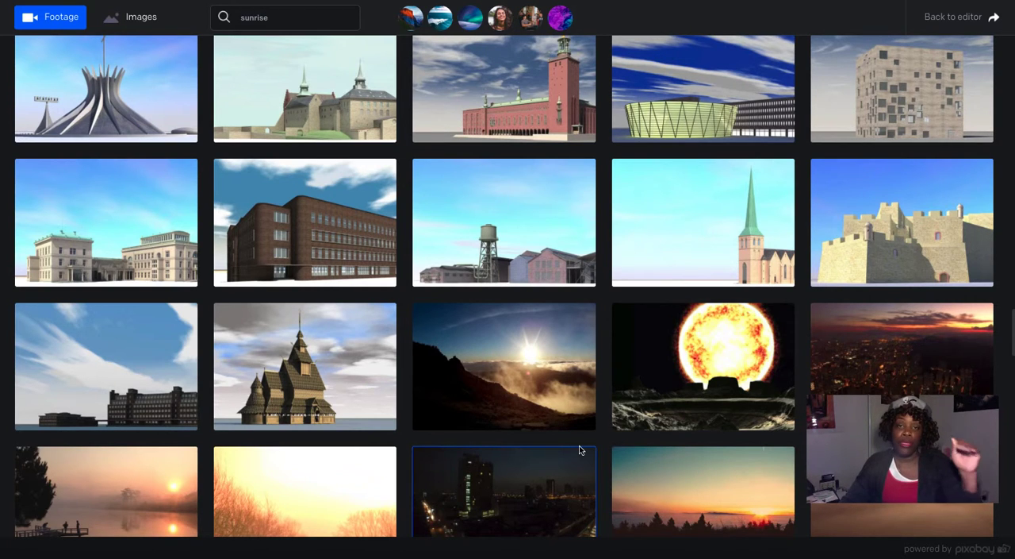
Step: Browse more of the sunrise footage and preview the clip of sunlight shining through green tree leaves
scroll(581, 432, "down", 15)
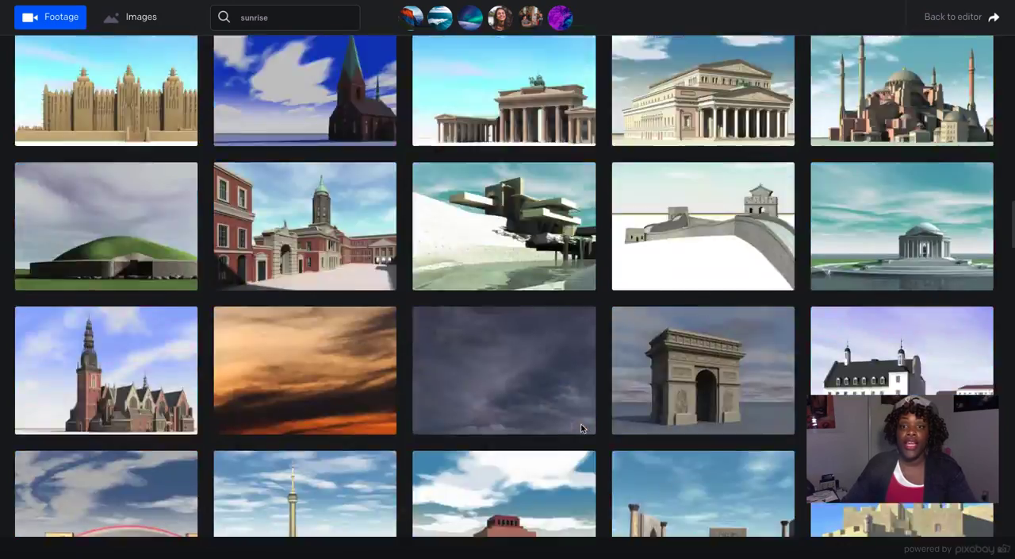
scroll(581, 429, "down", 2)
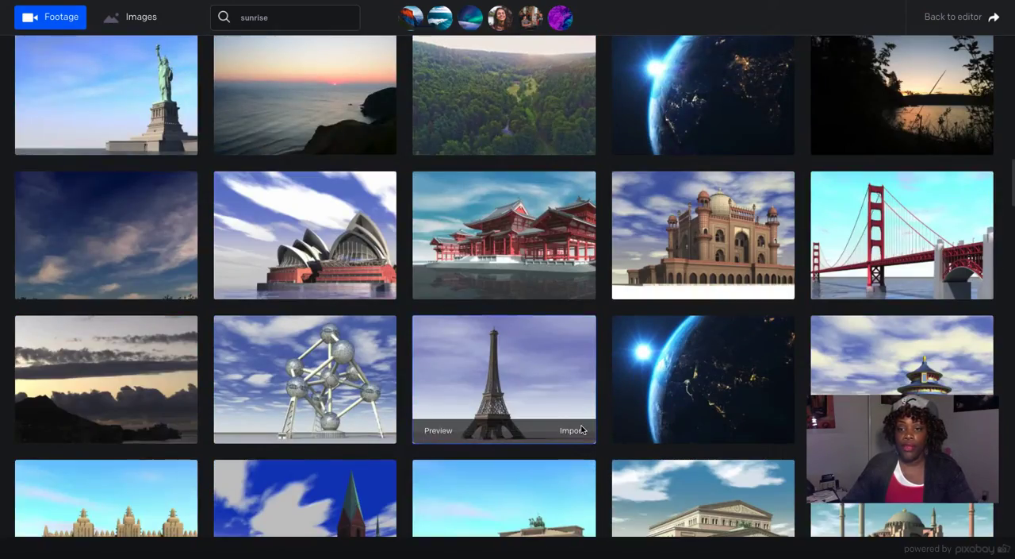
scroll(583, 429, "up", 3)
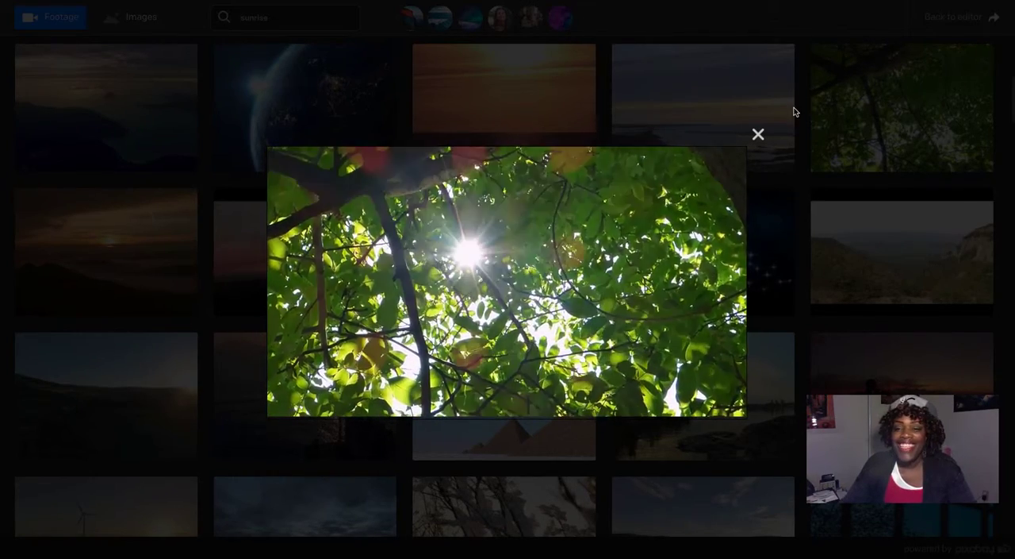
Step: Close the preview and import the stock clip of sunlight shining through green tree leaves
left_click(759, 134)
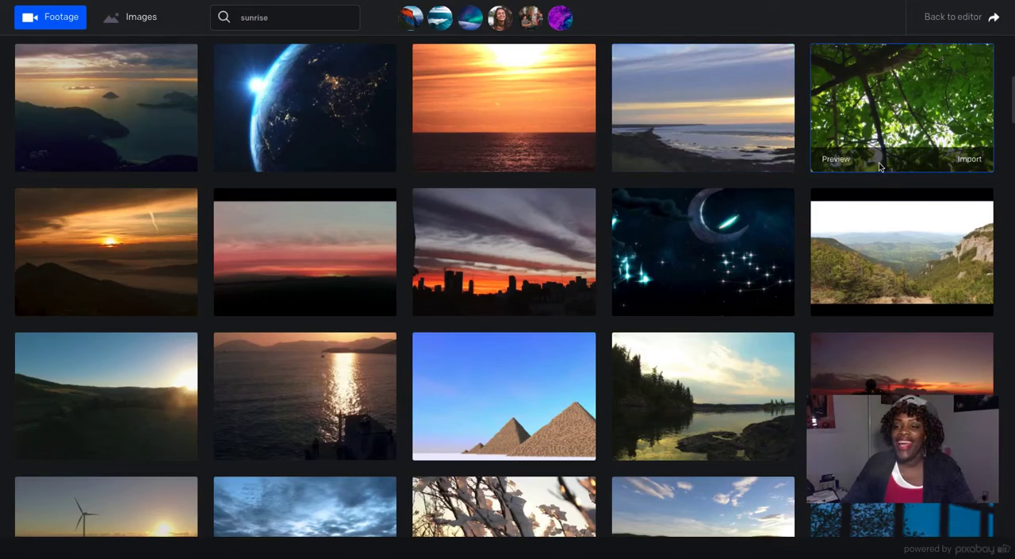
left_click(970, 159)
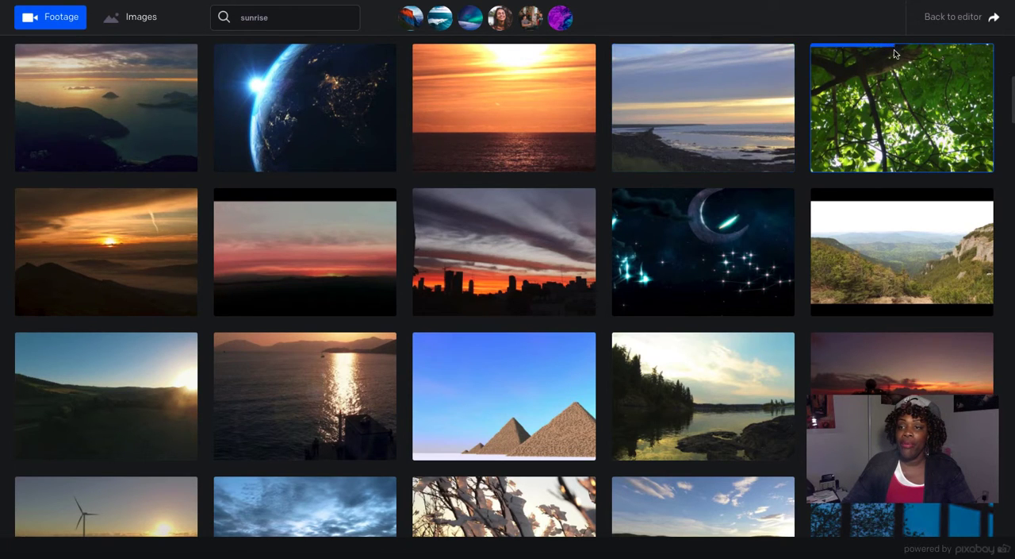
mouse_move(747, 305)
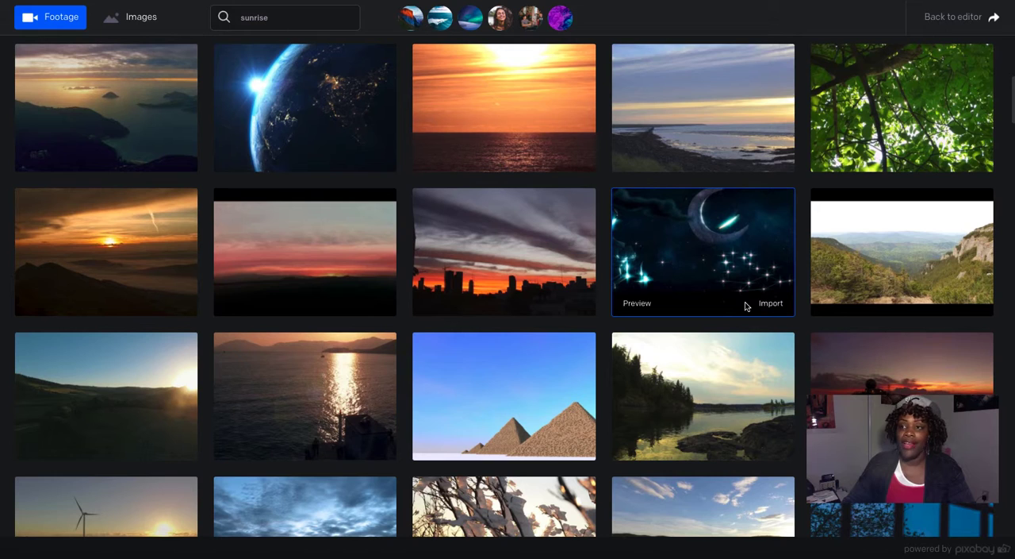
Step: Switch to the sunrise images, import the photo of the man standing on the rocky shore, and return to the editor
left_click(144, 23)
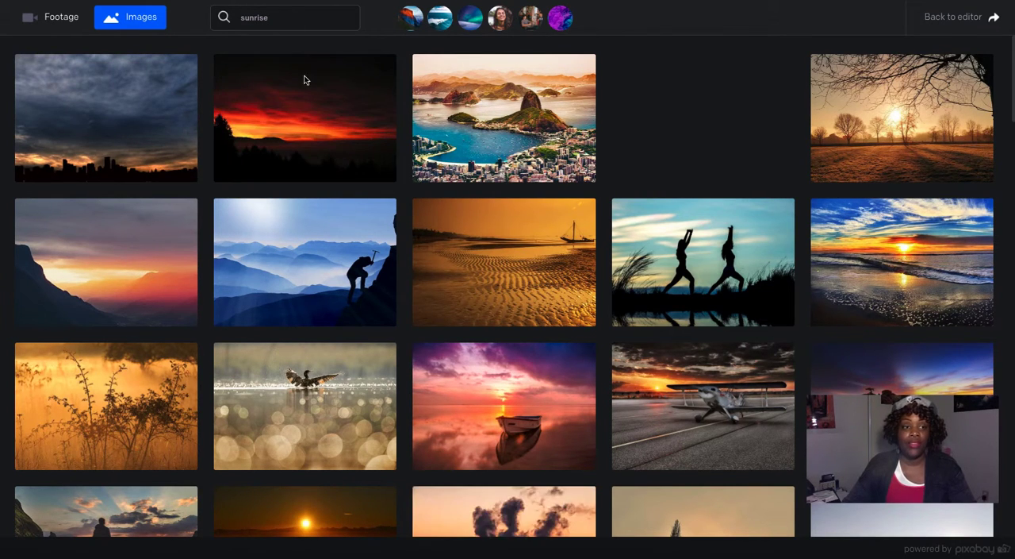
scroll(159, 349, "down", 3)
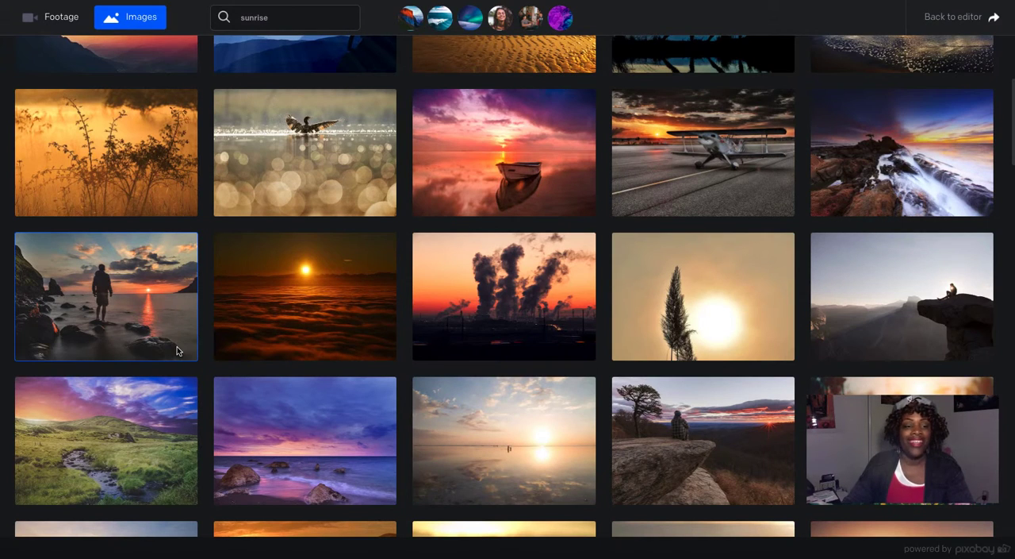
mouse_move(177, 351)
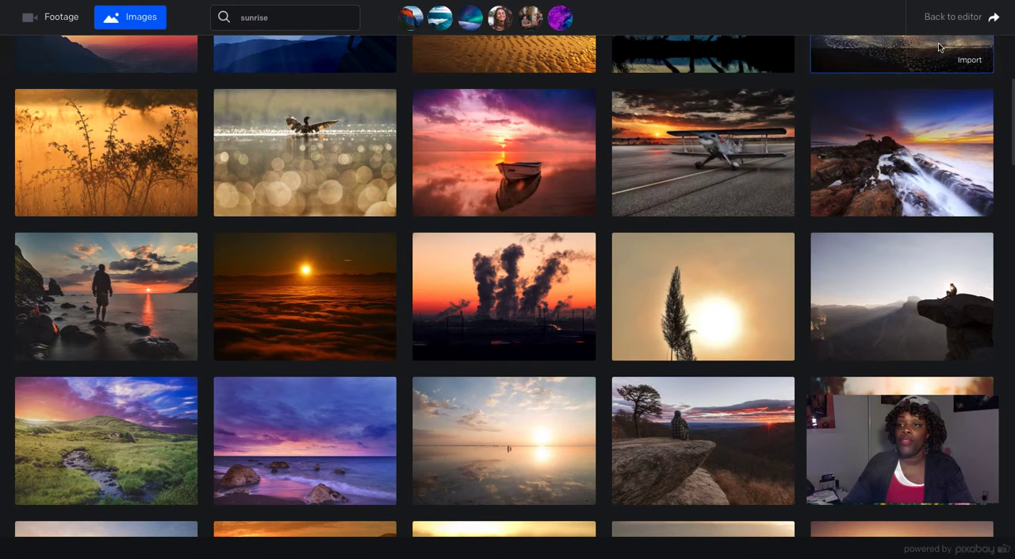
left_click(956, 17)
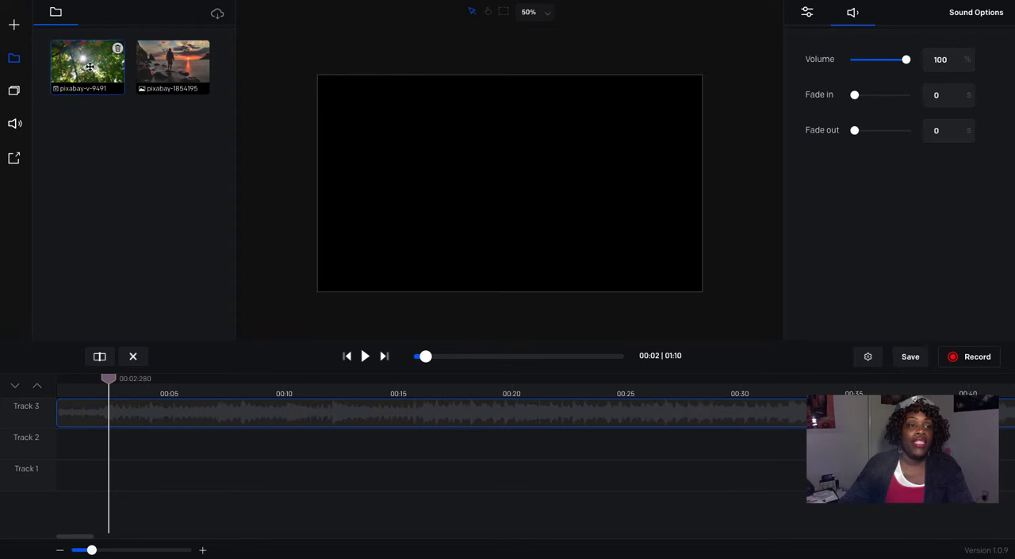
Step: Place the leaves clip at the start of Track 1, scale it to the canvas, and trim its end to just before 00:02.280
left_click_drag(89, 70, 83, 476)
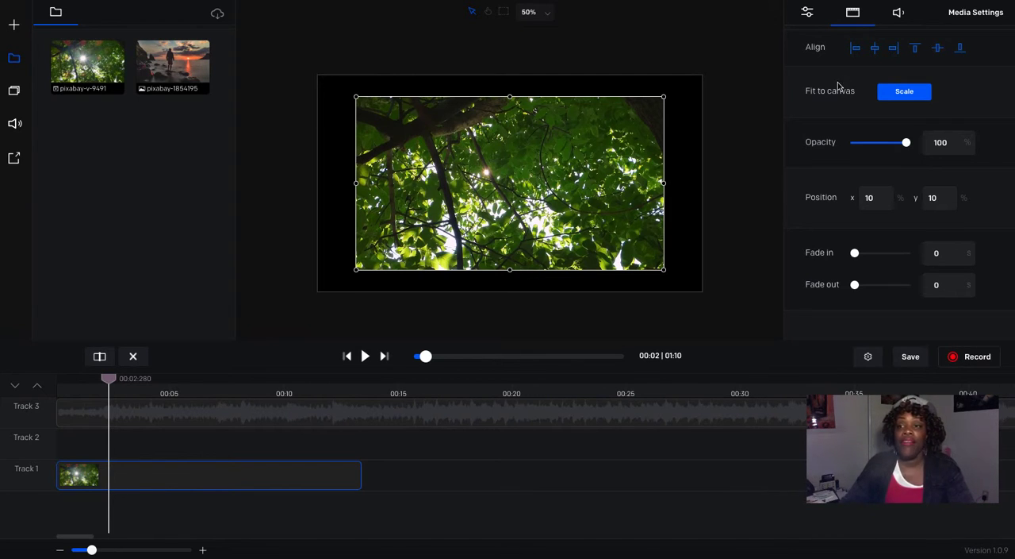
left_click(904, 93)
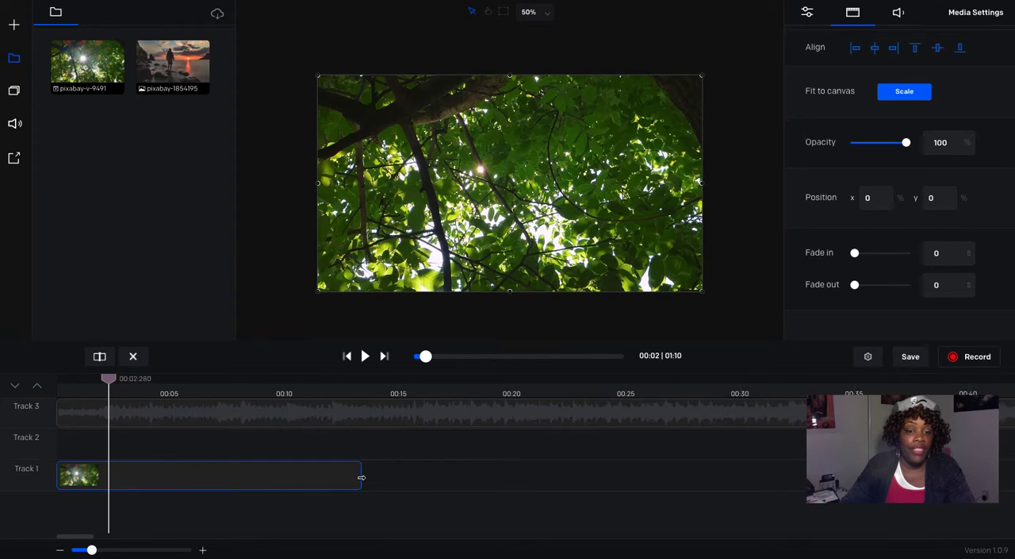
left_click_drag(361, 477, 105, 484)
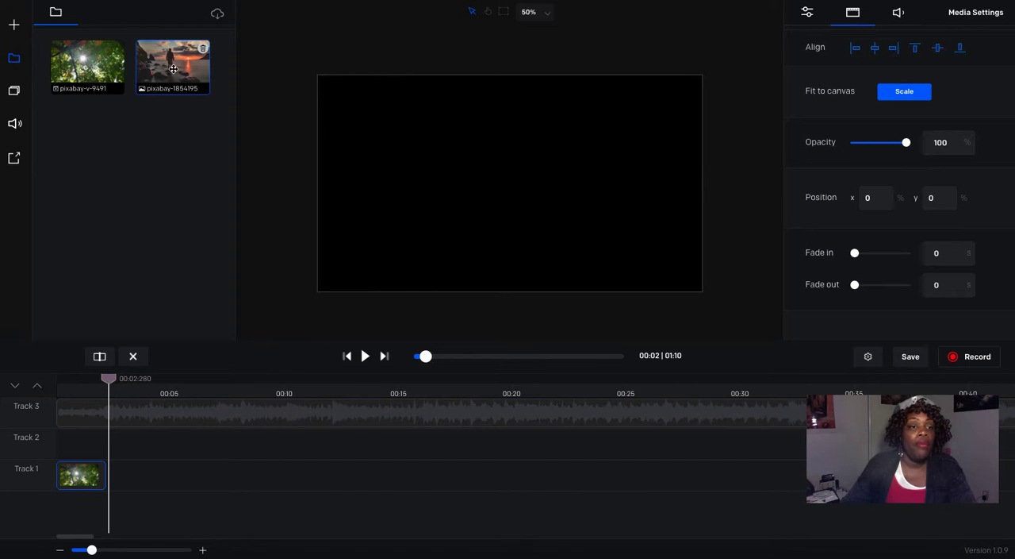
Step: Add the rocky shore photo directly after the leaves clip on Track 1, scale it to the canvas, and check the playback
left_click_drag(173, 69, 153, 478)
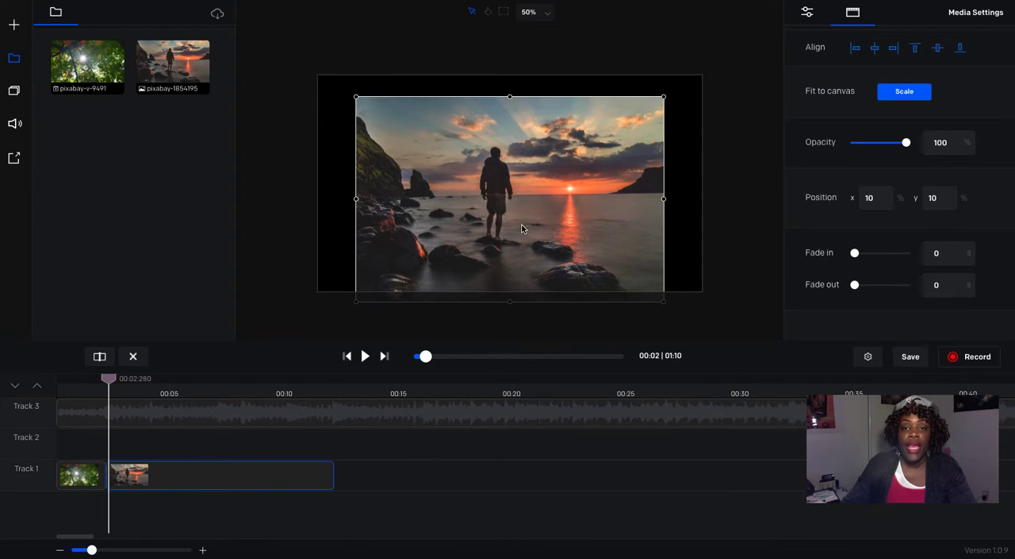
left_click_drag(522, 228, 524, 213)
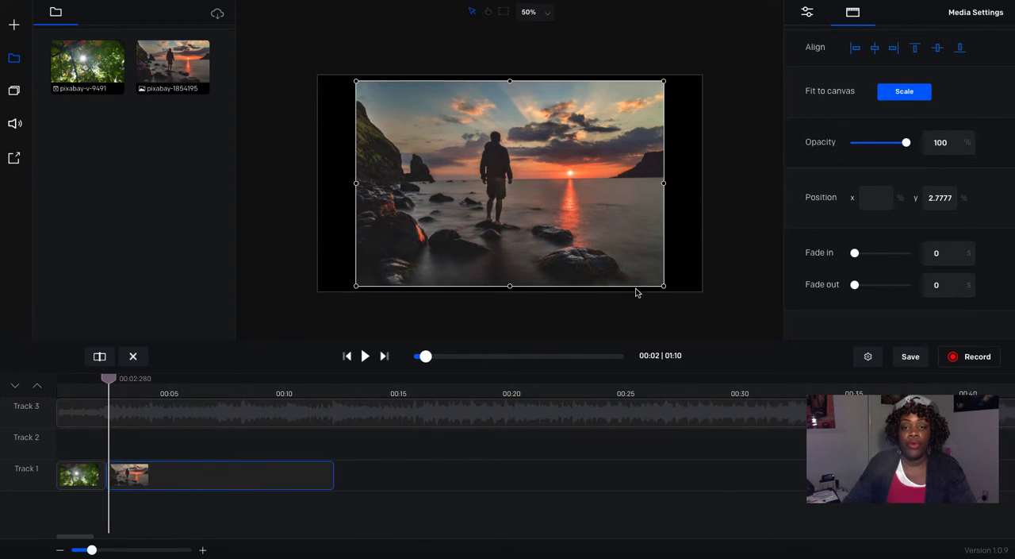
left_click(905, 92)
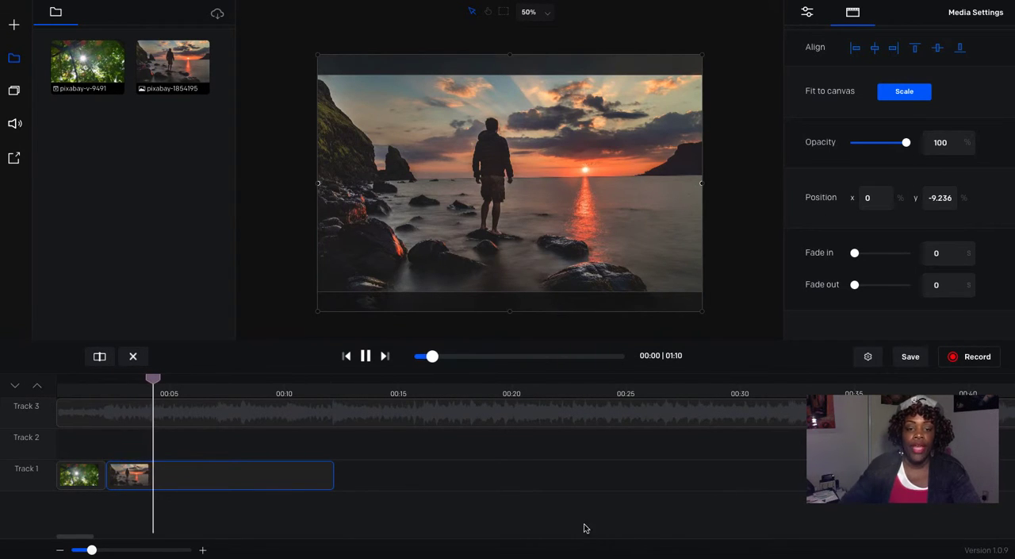
left_click(365, 357)
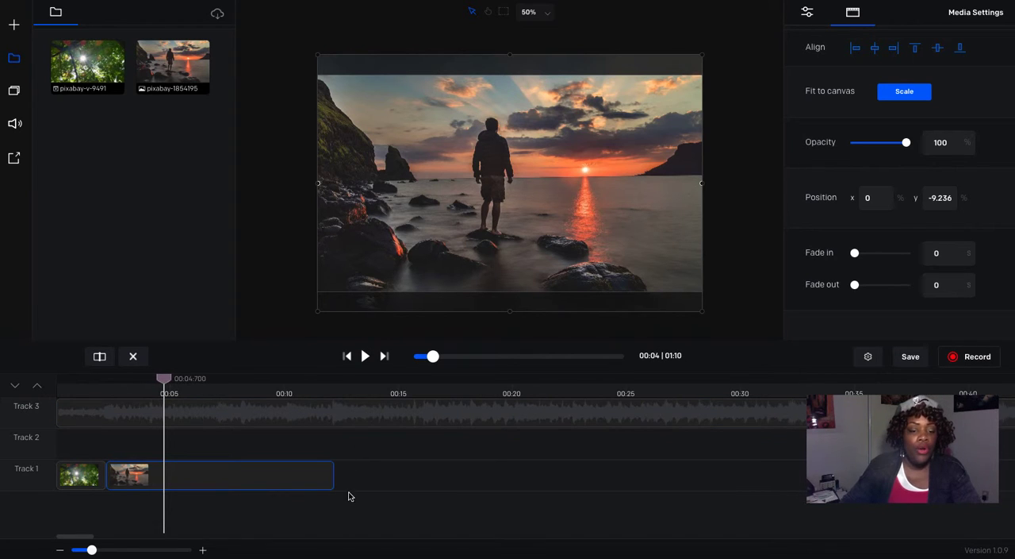
Step: Shorten the shore photo to end at about 00:05.8 and cut off the Track 3 music after 00:05.830
left_click_drag(335, 473, 189, 477)
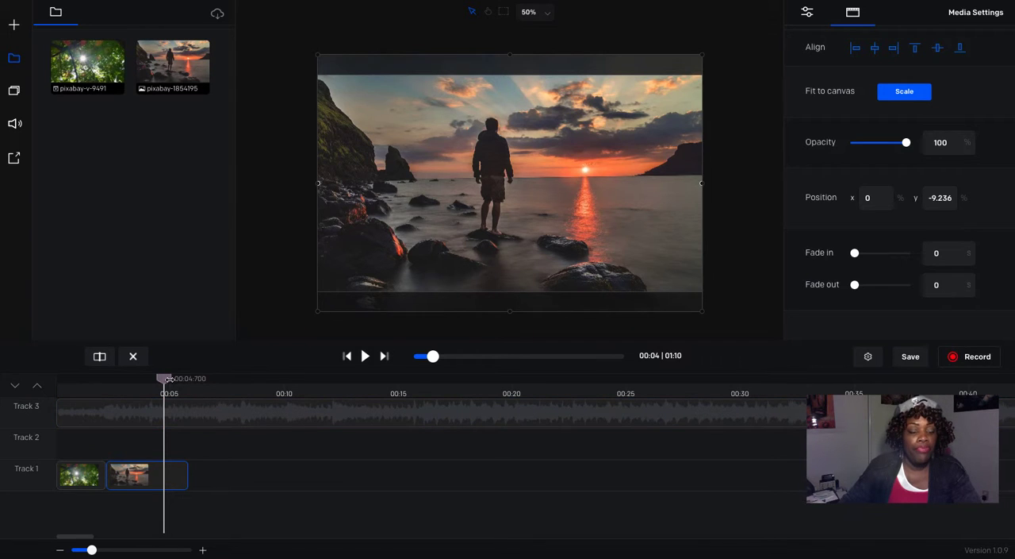
left_click_drag(168, 379, 193, 382)
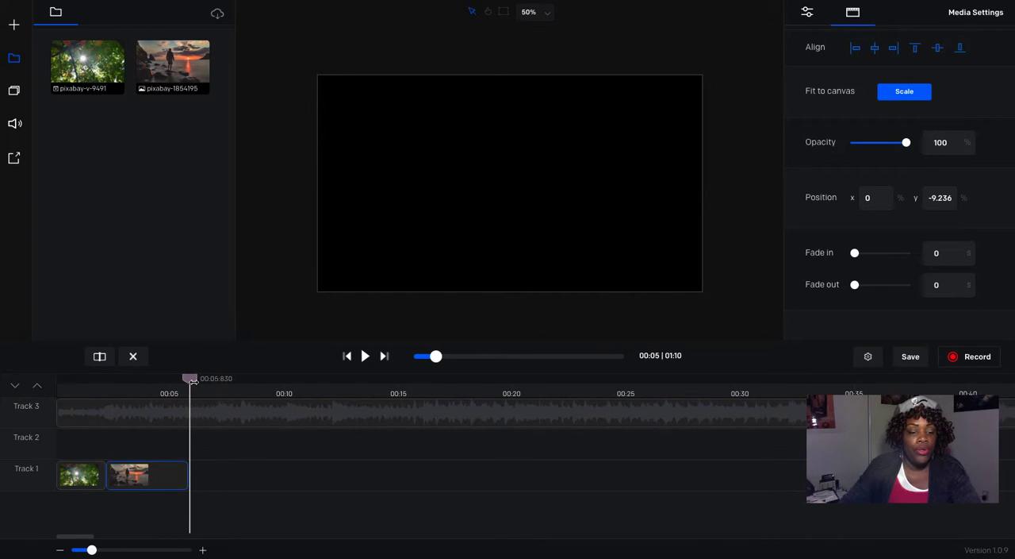
left_click(238, 416)
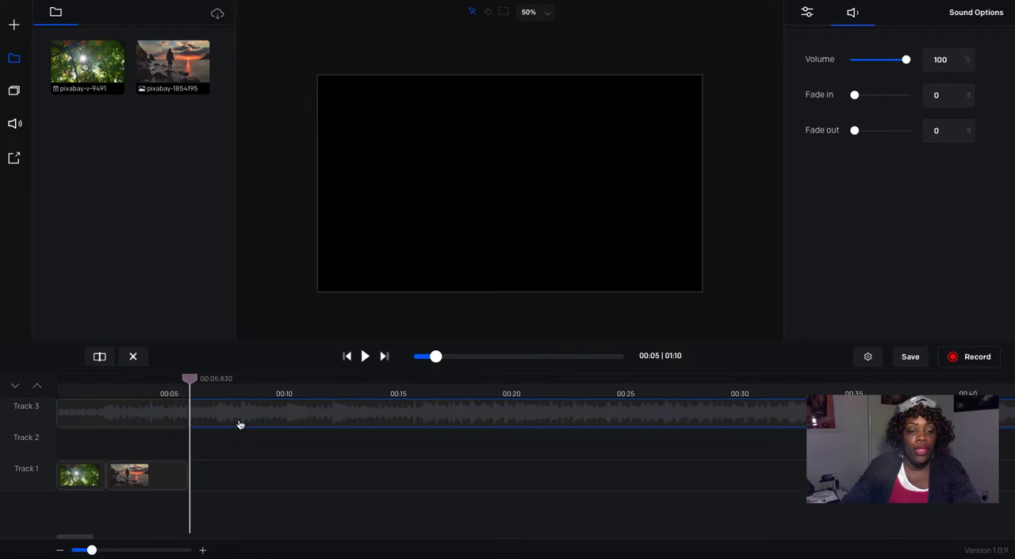
left_click(133, 357)
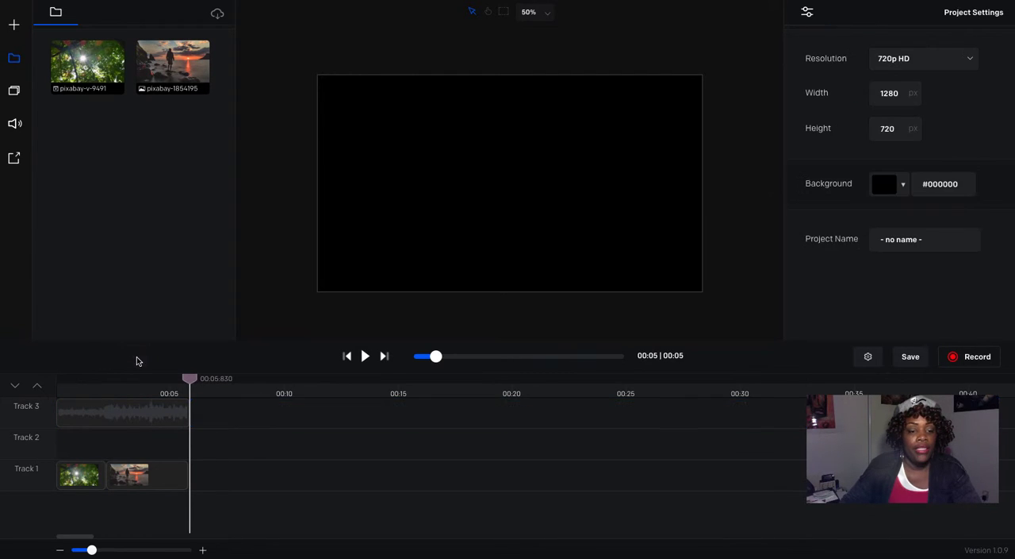
Step: Set the Track 3 music clip's fade out to 1.16 s and play back the ending to check it
left_click(166, 386)
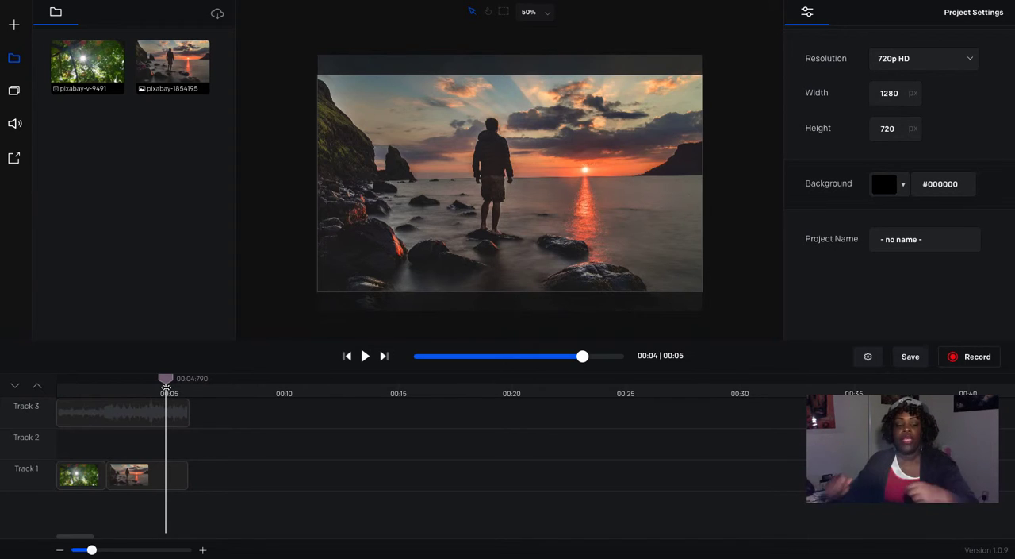
left_click(174, 417)
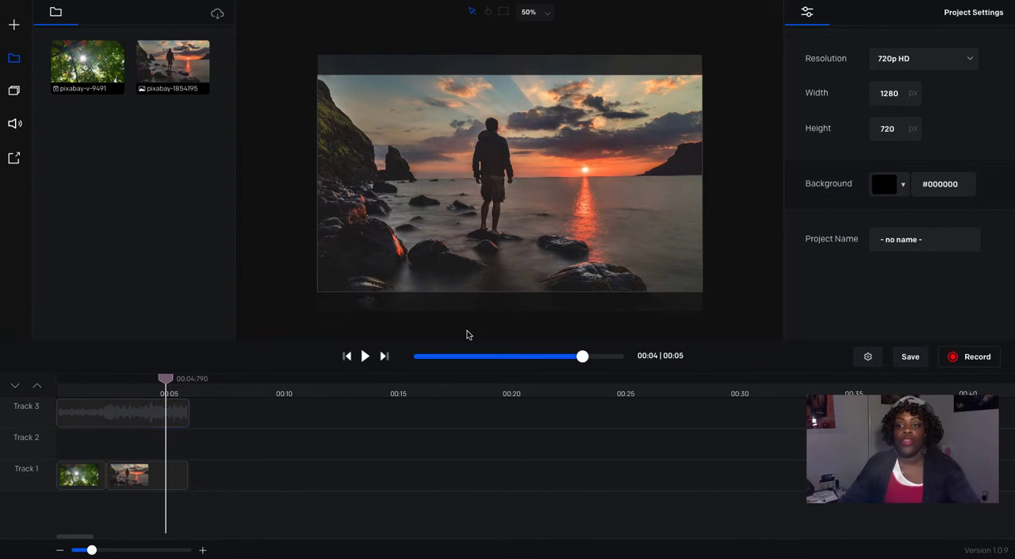
left_click(180, 423)
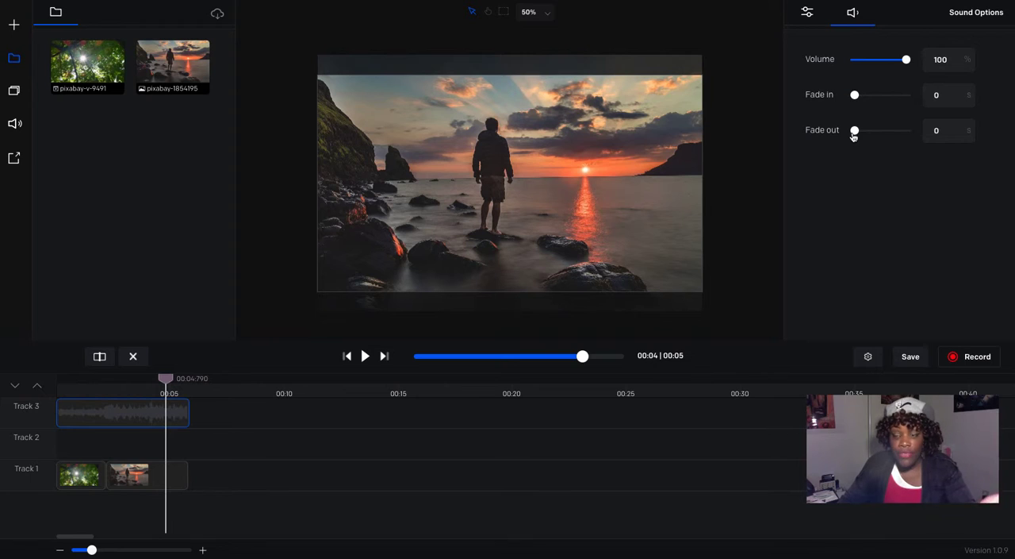
left_click_drag(856, 131, 861, 131)
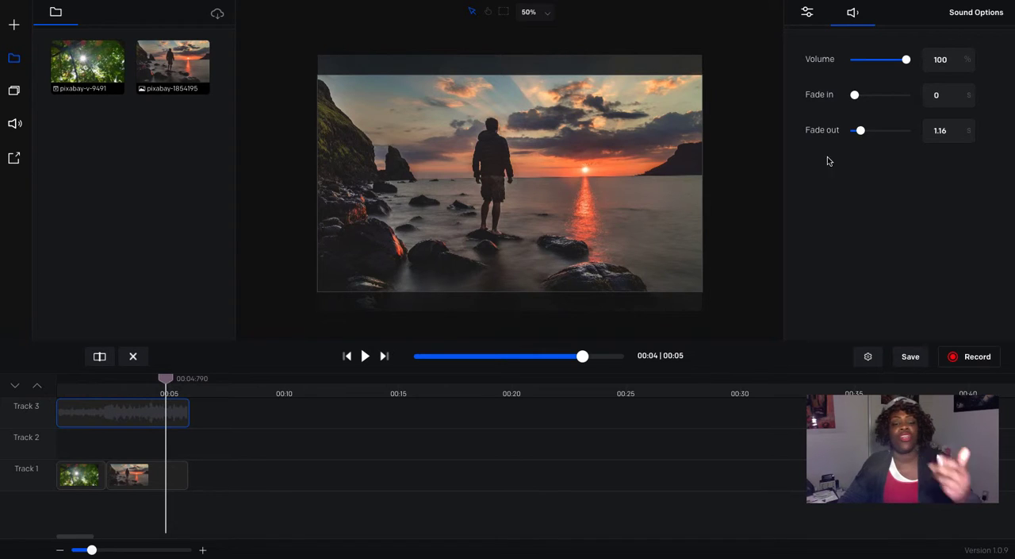
left_click(364, 356)
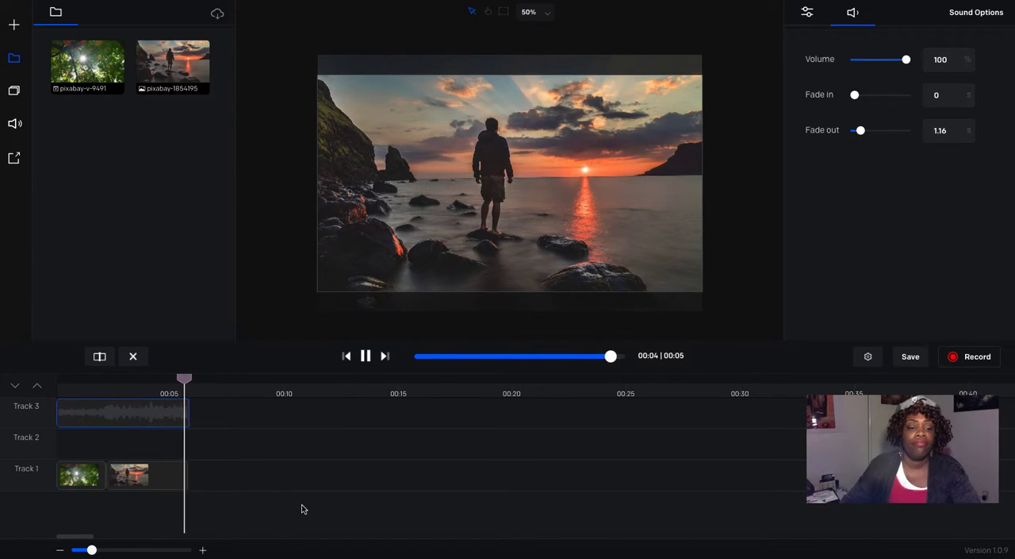
left_click(138, 386)
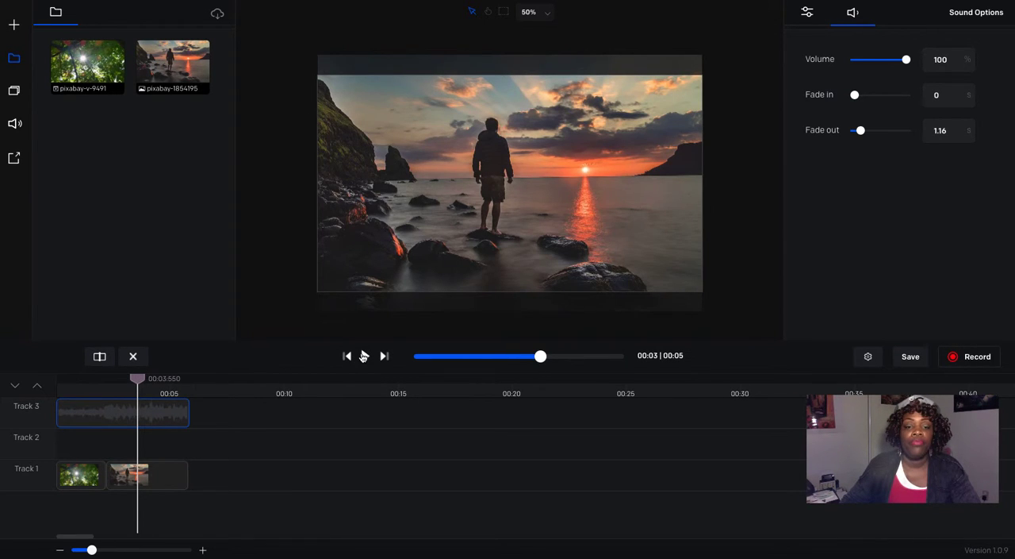
left_click(365, 356)
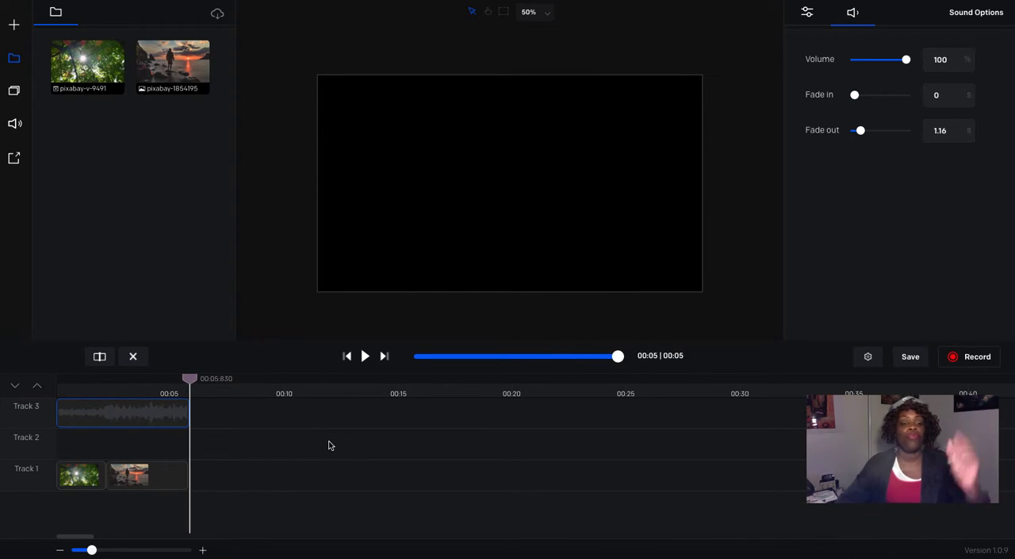
Step: Add the "CELEBRATE GOOD TIMES!" typography to the timeline and move the CELEBRATE text to just below the canvas centre line
left_click(16, 95)
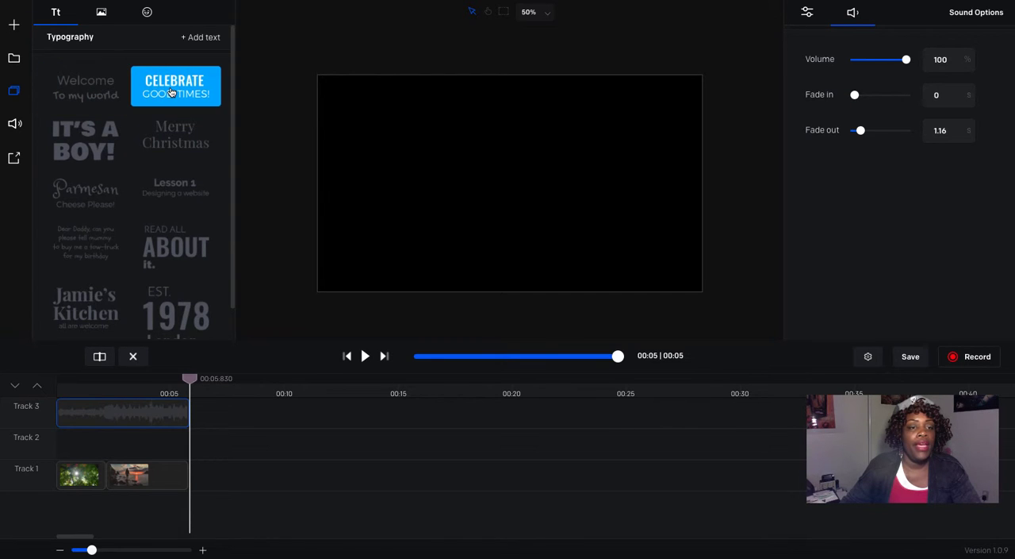
left_click_drag(171, 93, 123, 453)
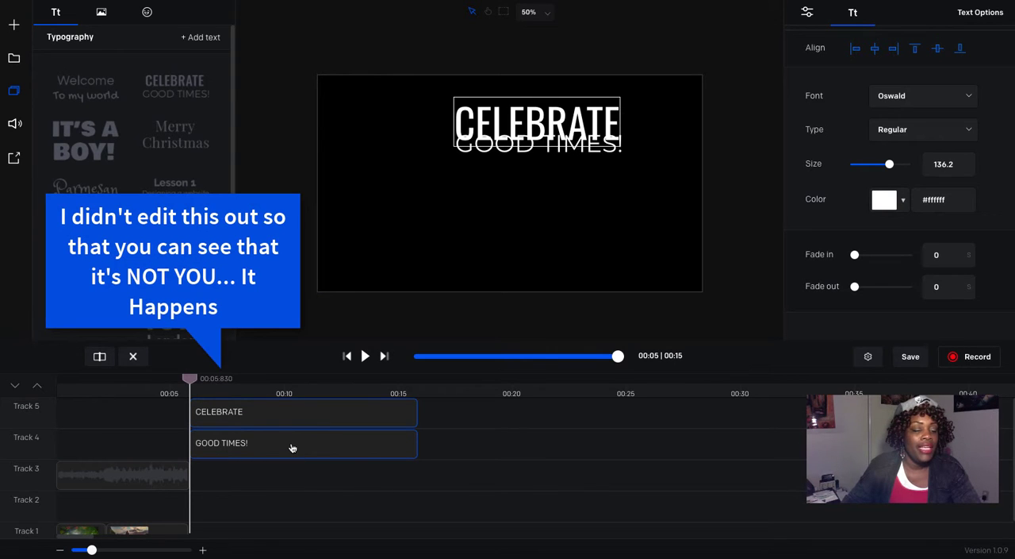
left_click(275, 414)
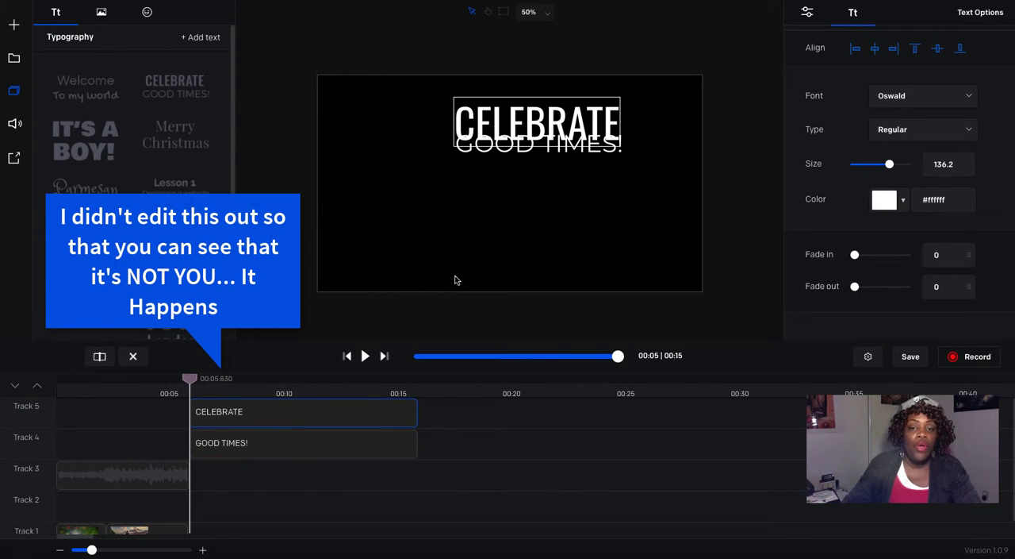
left_click_drag(506, 127, 468, 213)
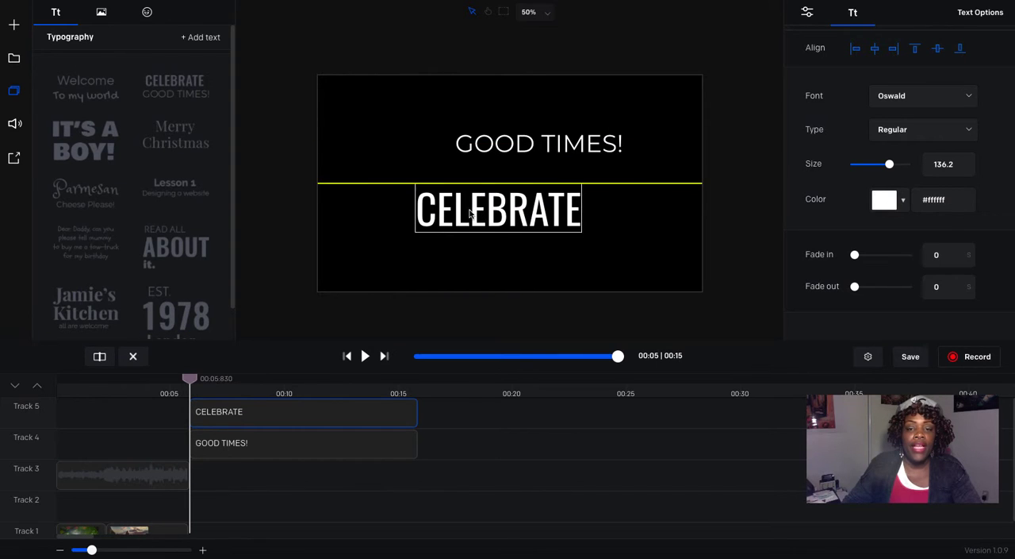
Step: Delete the "GOOD TIMES!" text clip from Track 4
left_click(509, 145)
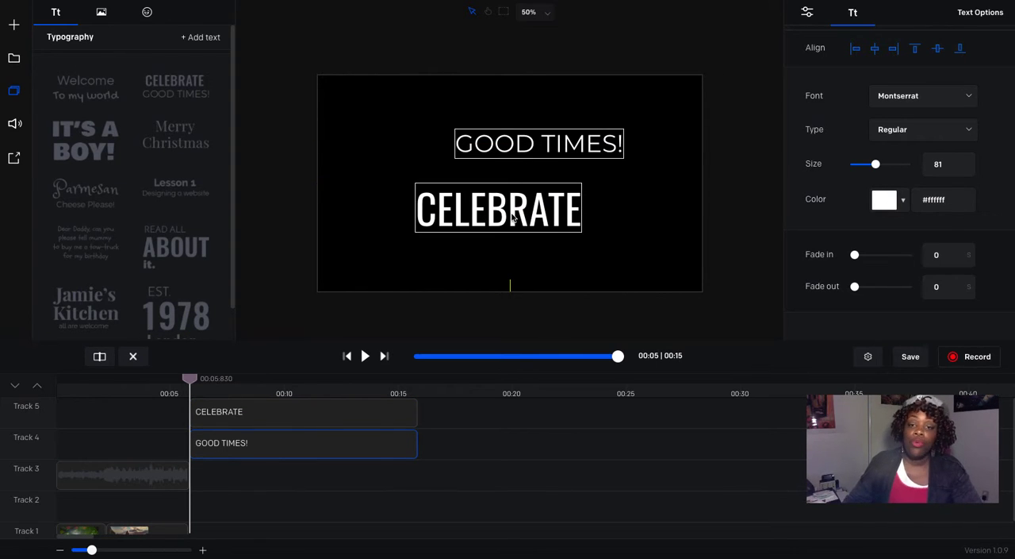
double_click(530, 146)
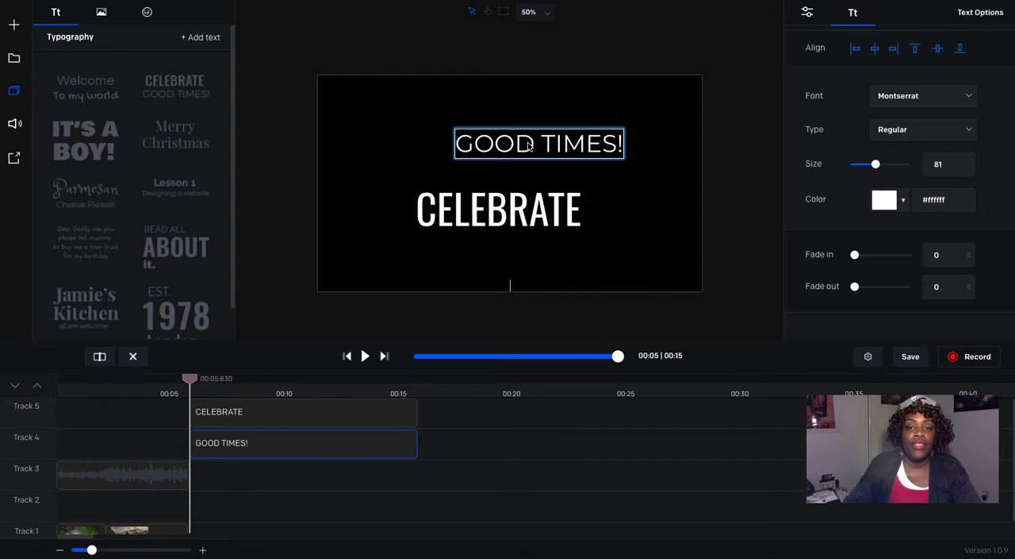
left_click(289, 453)
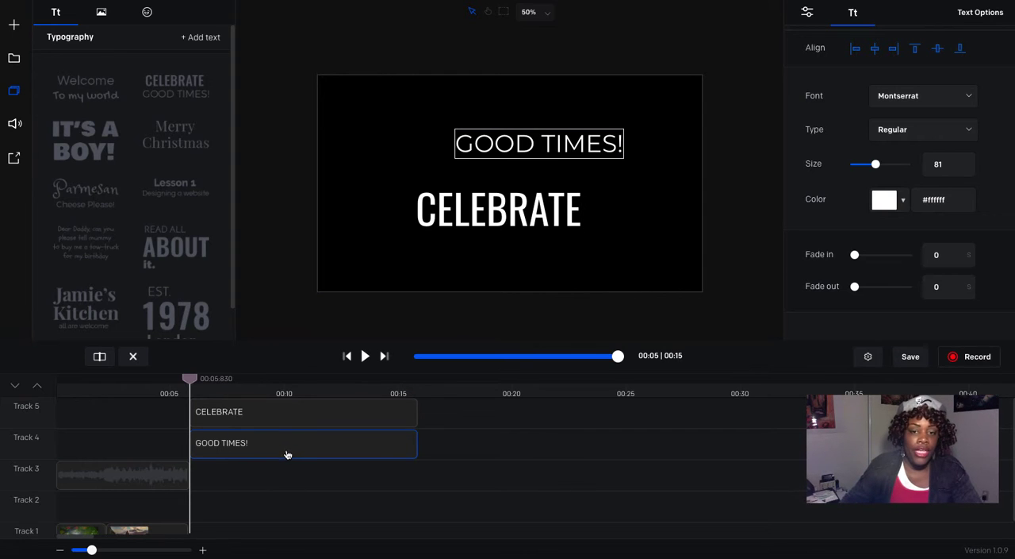
left_click(133, 357)
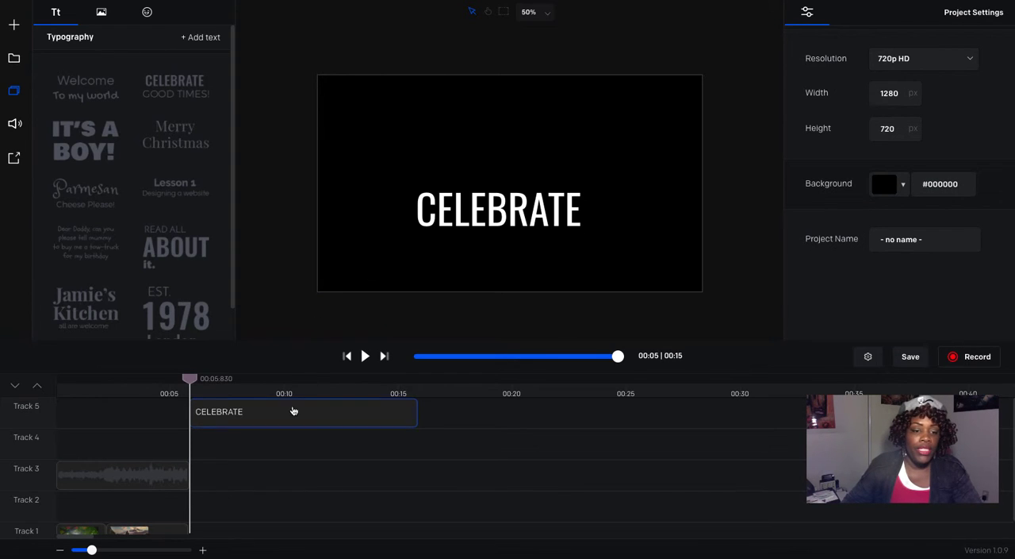
Step: Move the CELEBRATE text clip to the start of Track 2 and shorten it to end with the other clips at about 00:05.8
left_click_drag(293, 410, 158, 506)
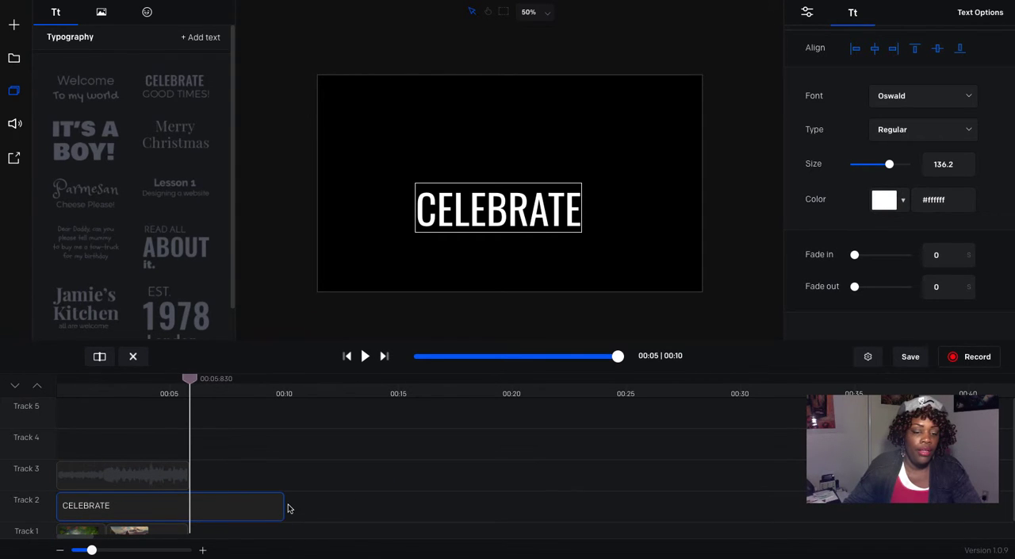
left_click_drag(284, 507, 189, 507)
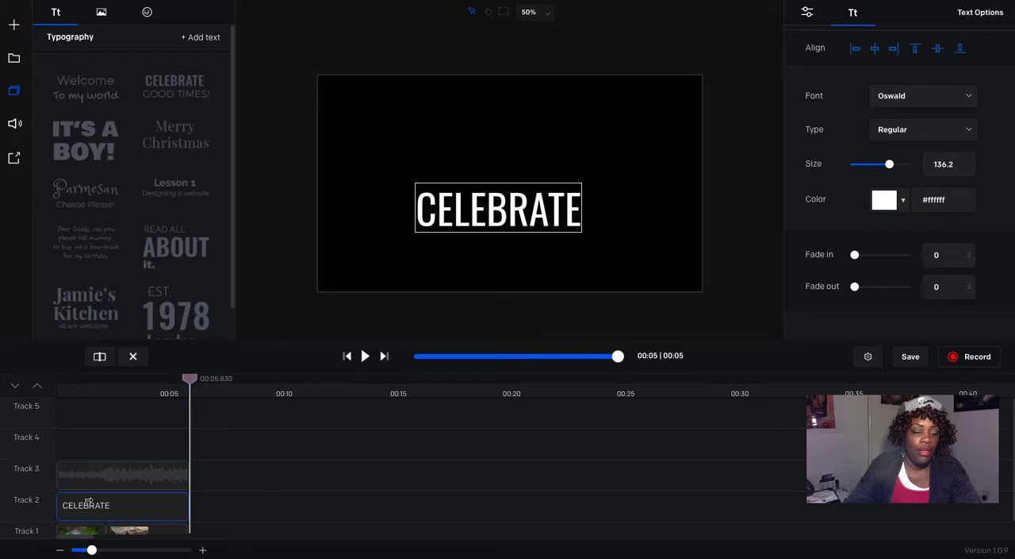
Step: Trim the start of the CELEBRATE clip on Track 2 to where the sunset photo begins and show the frame at 00:04.370
left_click_drag(57, 508, 109, 512)
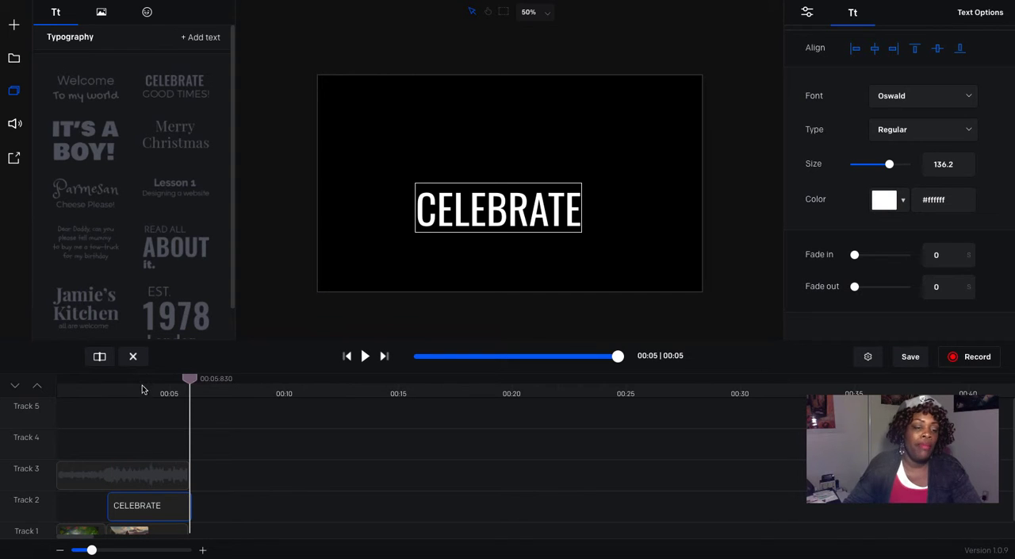
left_click(155, 393)
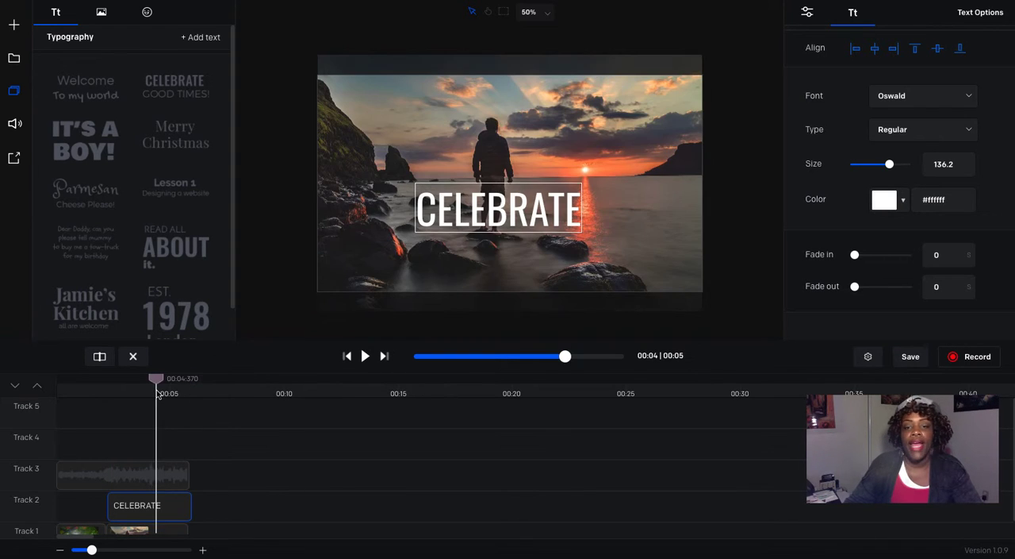
Step: Replace the CELEBRATE text with "Contact Us:" and move it up to just above the canvas centre
double_click(573, 219)
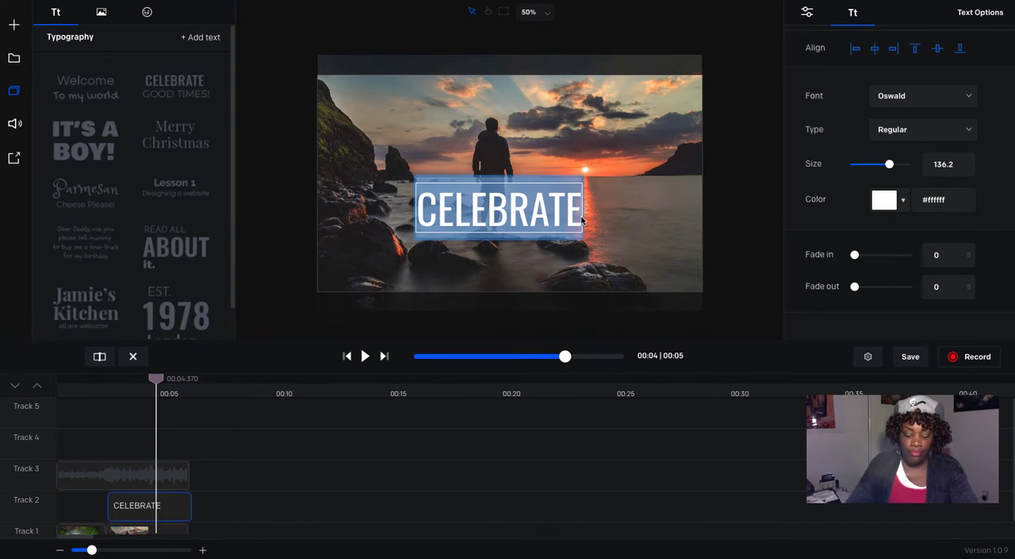
type("Conta")
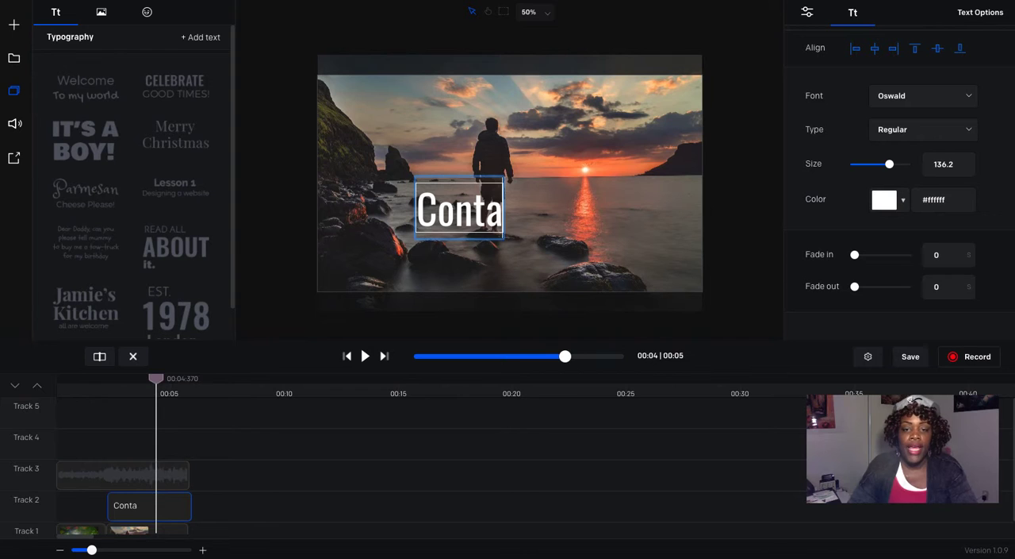
type("ct U")
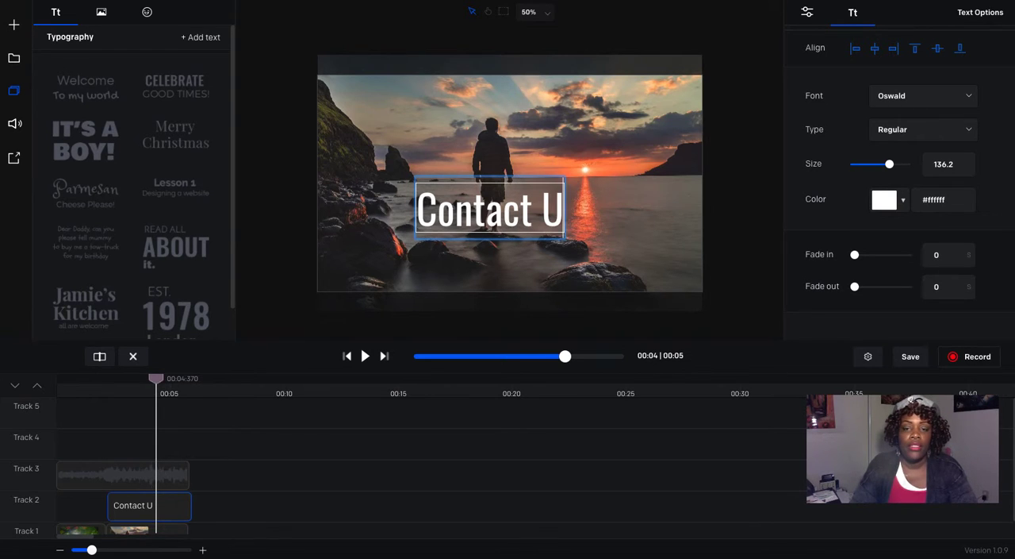
type("s:")
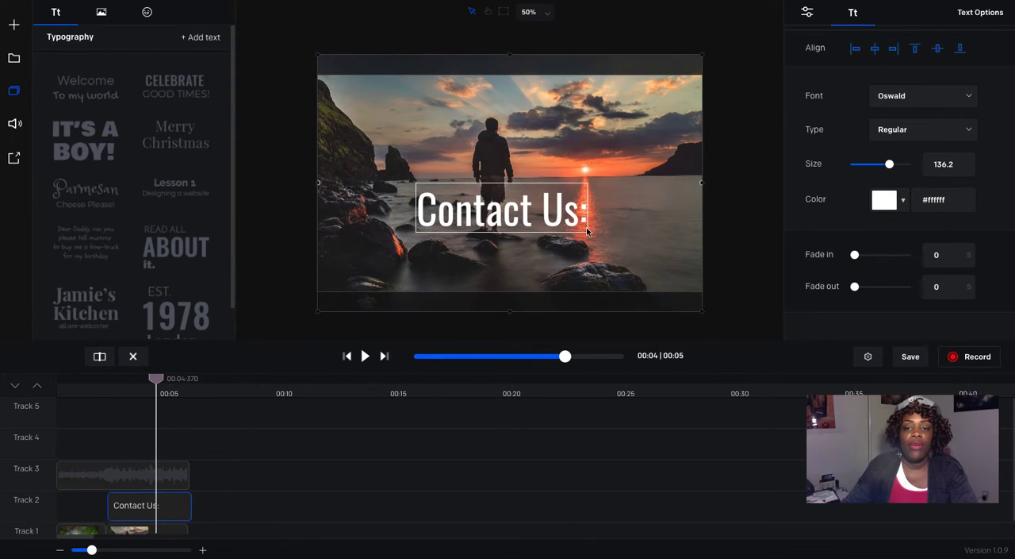
left_click_drag(508, 222, 516, 165)
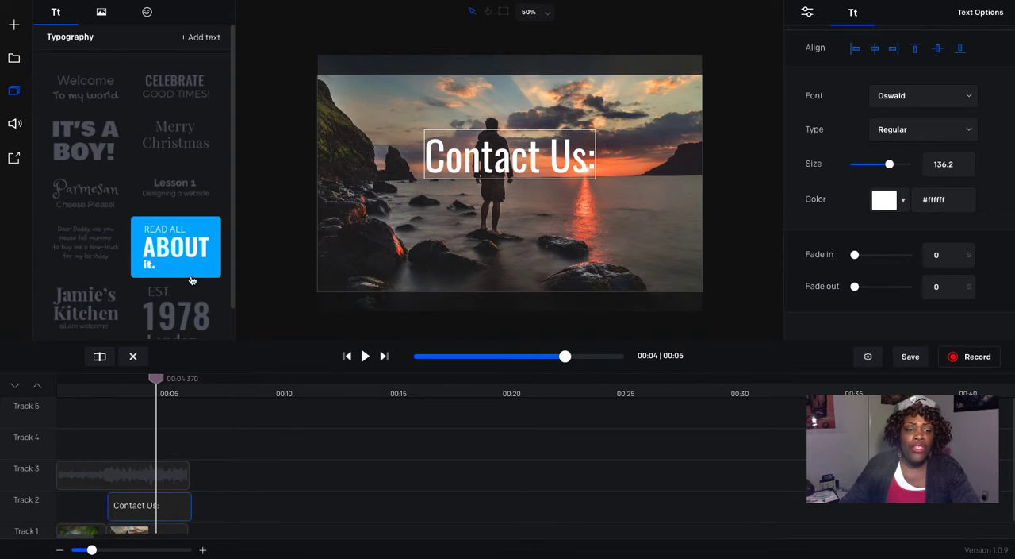
Step: Add the "READ ALL ABOUT it." typography to the timeline and delete its "READ ALL" and "ABOUT" clips
left_click_drag(188, 260, 256, 449)
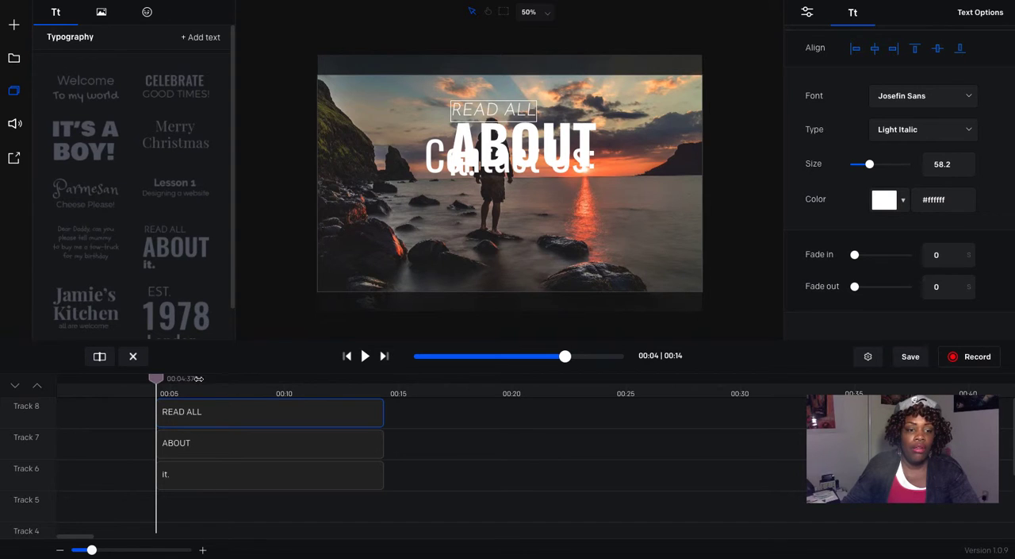
left_click(133, 358)
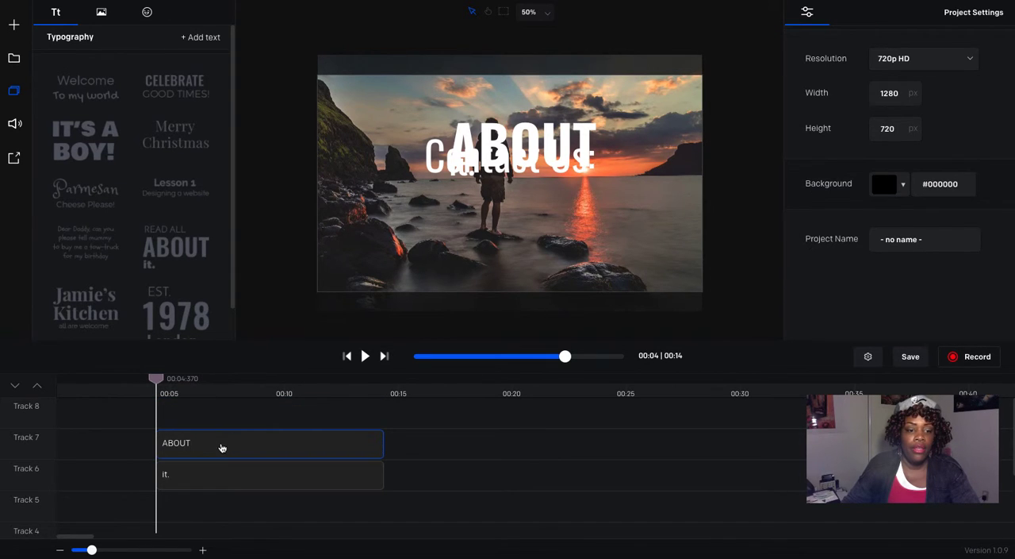
left_click(221, 449)
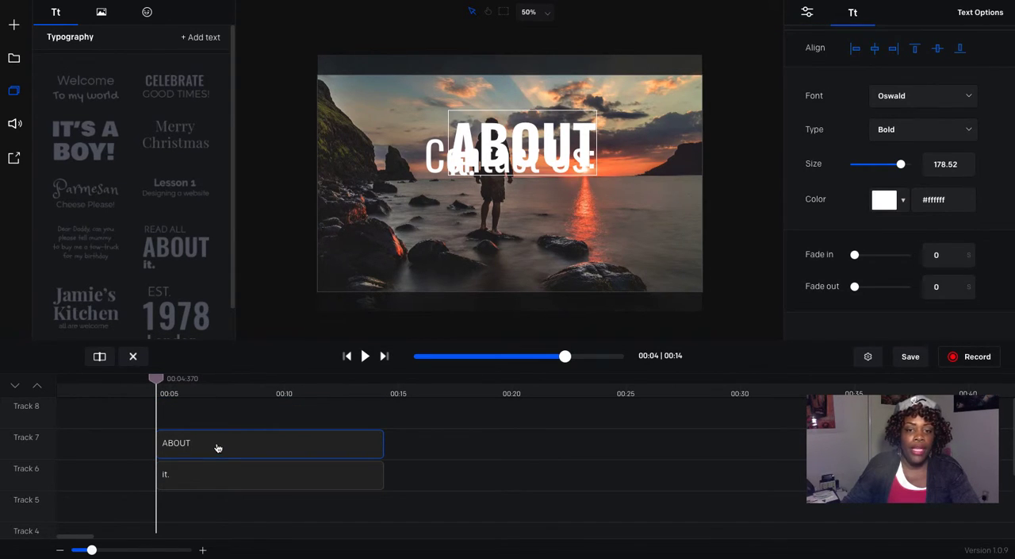
left_click(131, 357)
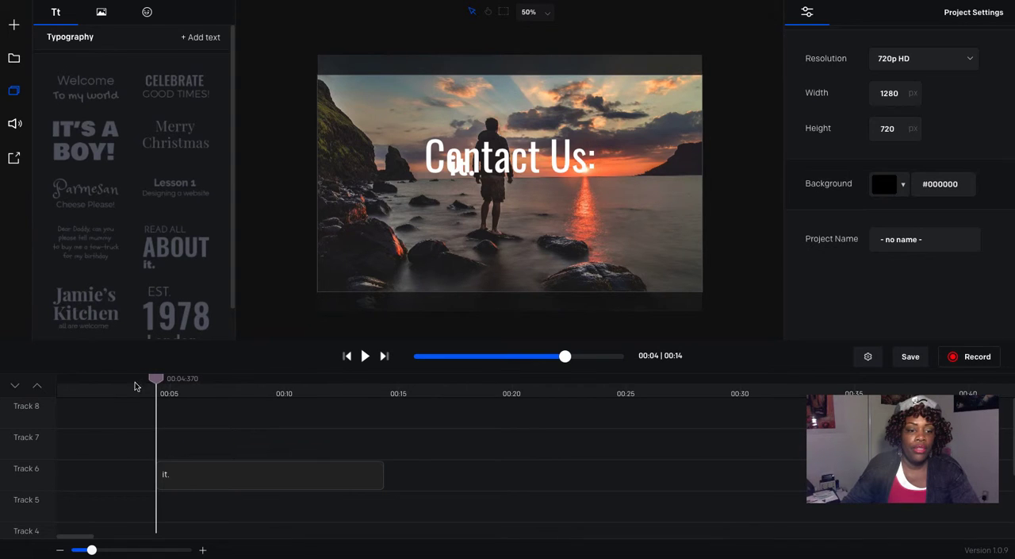
Step: Place the "it." text below "Contact Us:" and fit its clip on Track 4 to about the same time span as the "Contact Us:" clip
left_click(202, 474)
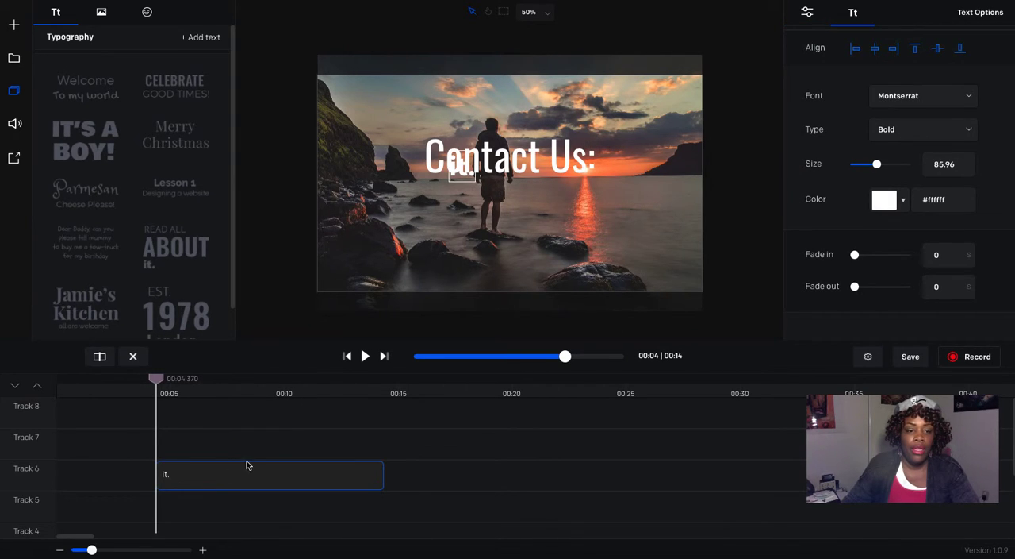
left_click_drag(461, 173, 512, 225)
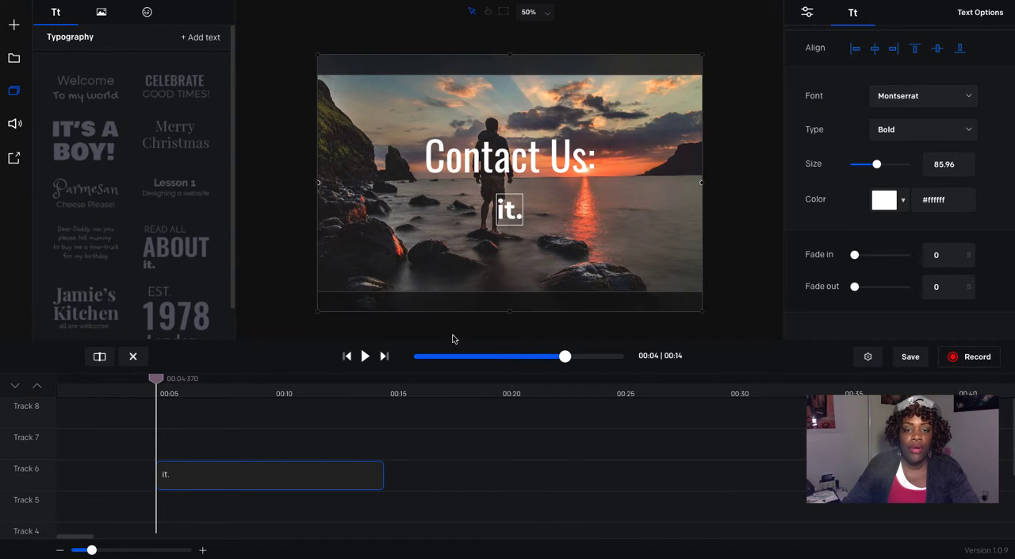
scroll(568, 468, "down", 2)
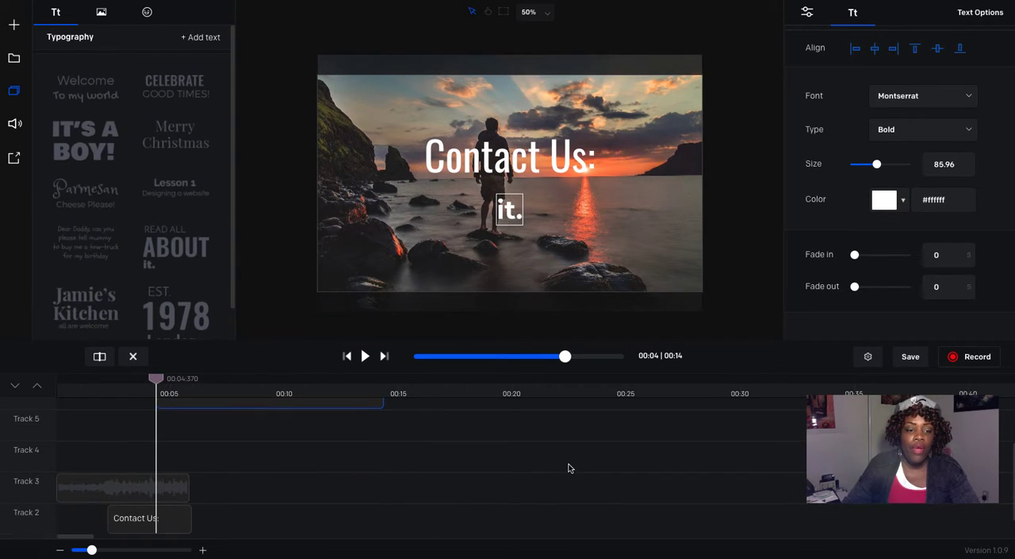
left_click_drag(267, 408, 165, 481)
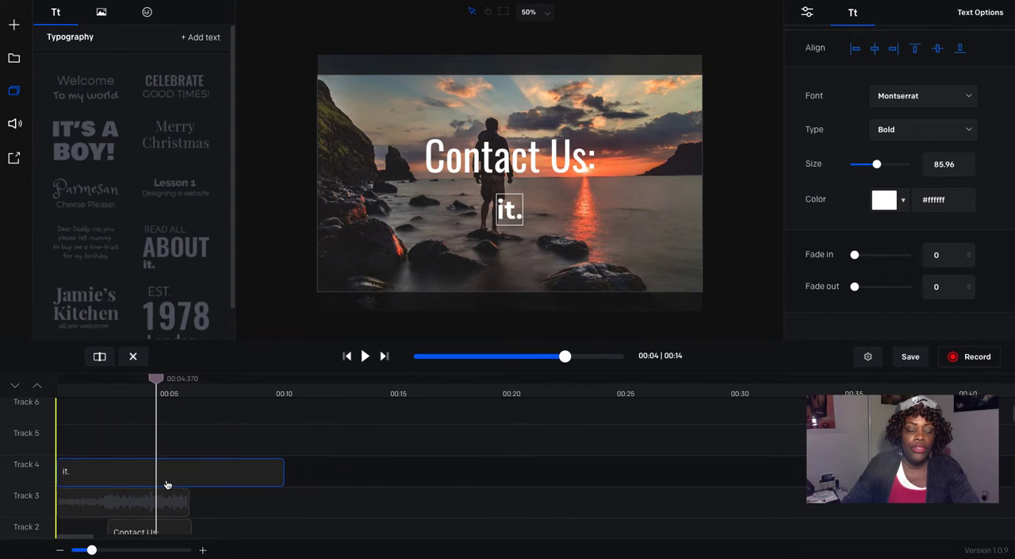
left_click_drag(283, 469, 191, 470)
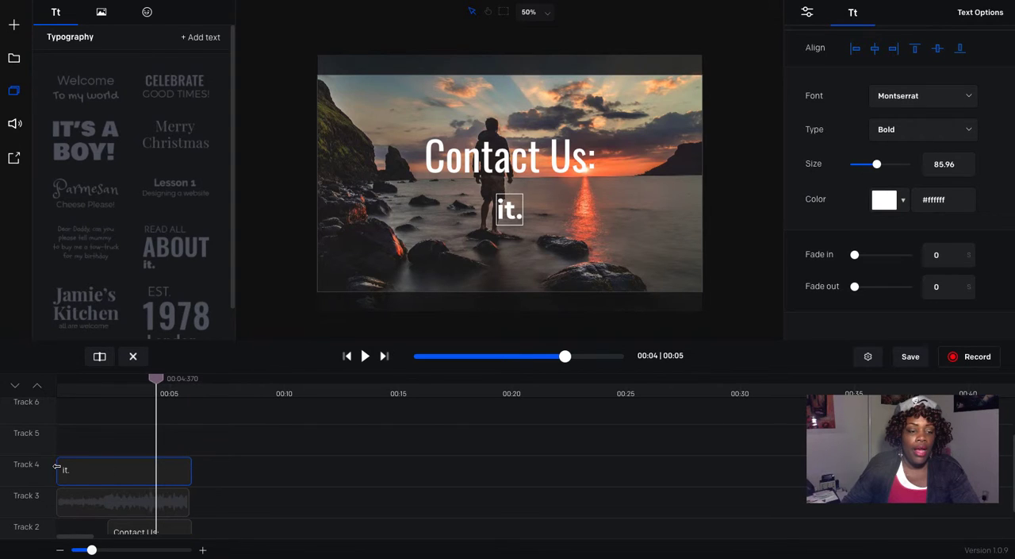
left_click_drag(57, 467, 109, 473)
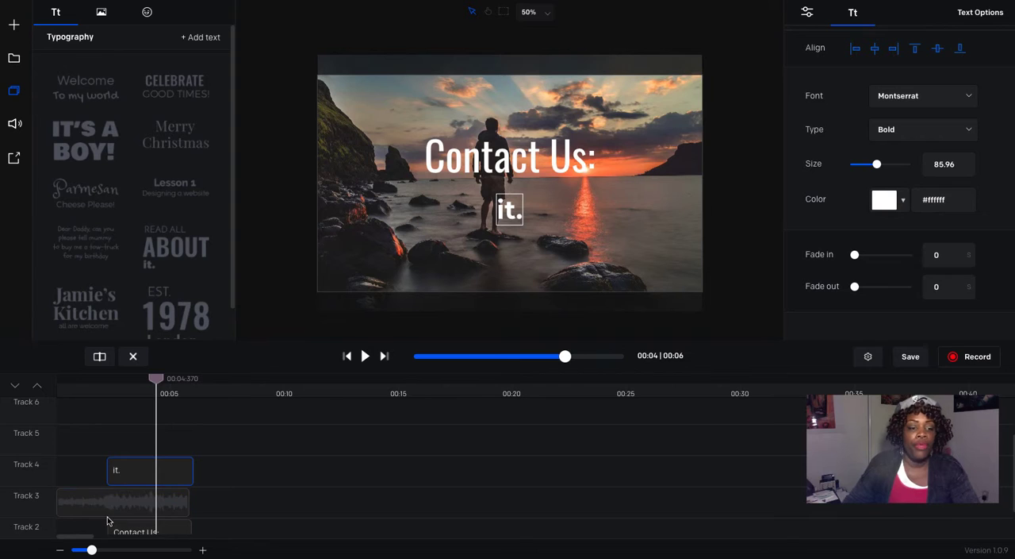
scroll(309, 468, "down", 2)
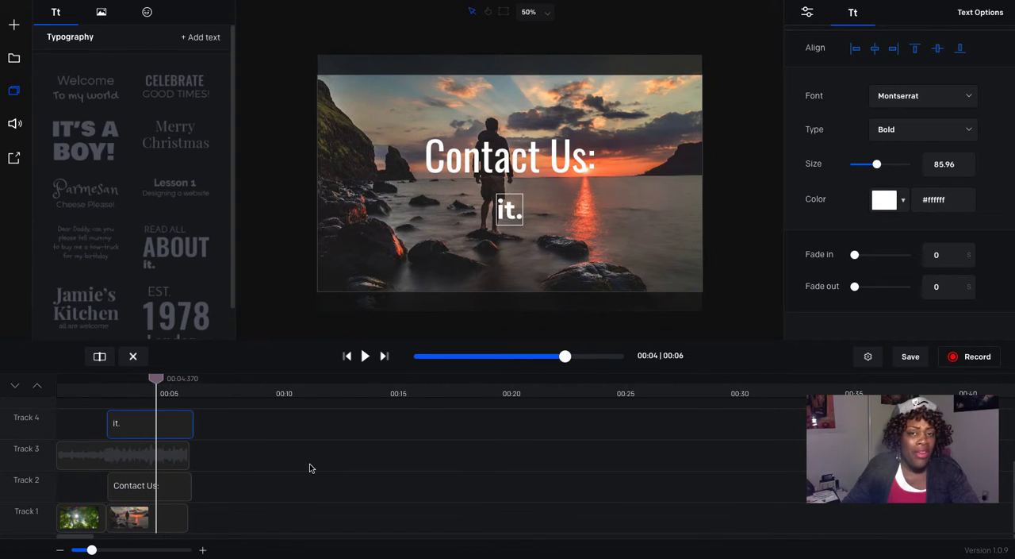
scroll(310, 468, "up", 3)
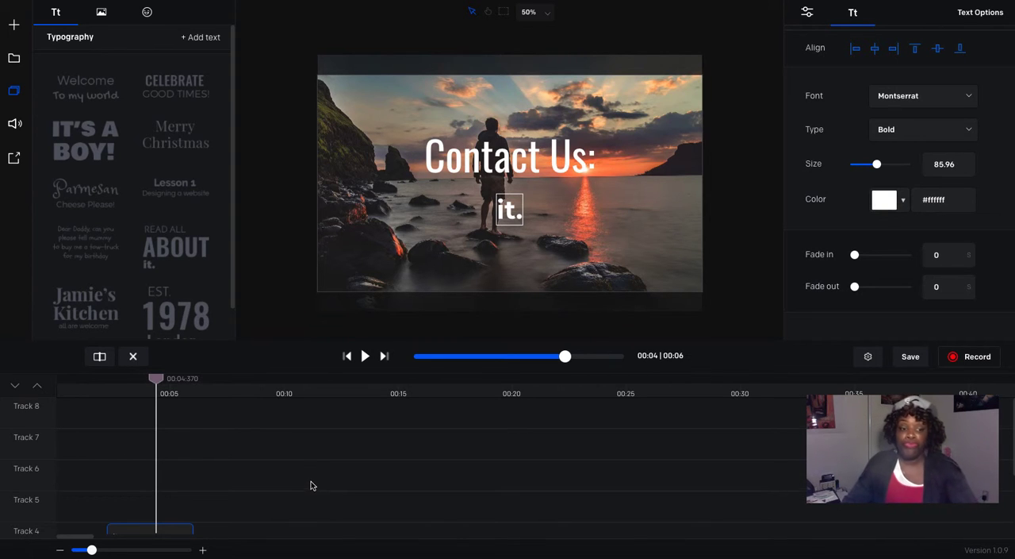
scroll(311, 483, "down", 3)
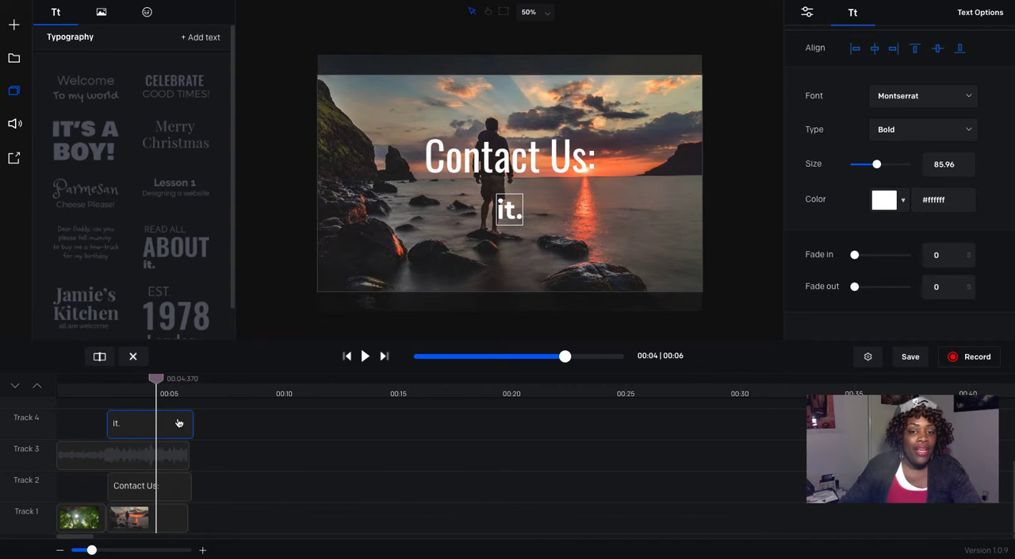
Step: Replace the "it." text with the contact phone number and centre it beneath "Contact Us:"
double_click(507, 210)
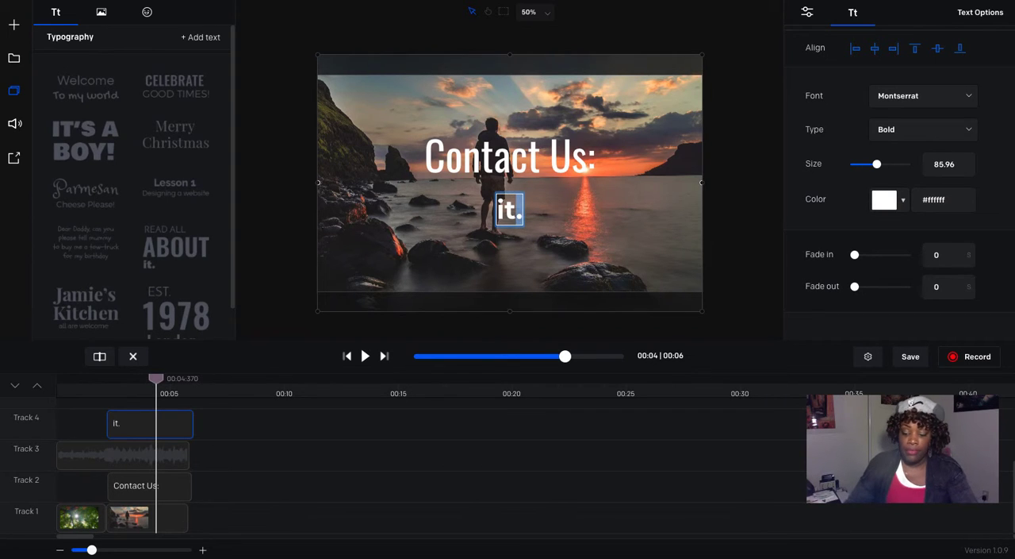
key("BackSpace")
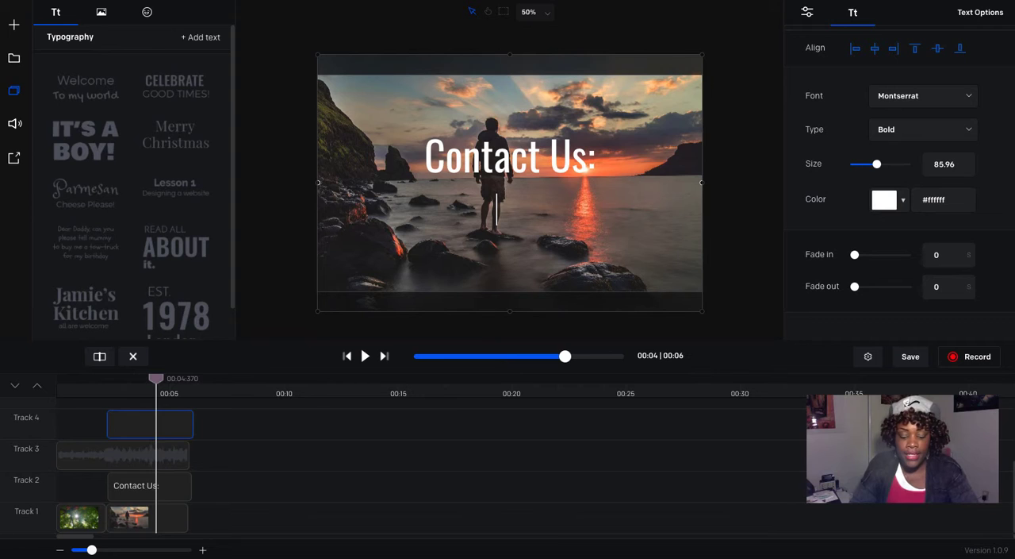
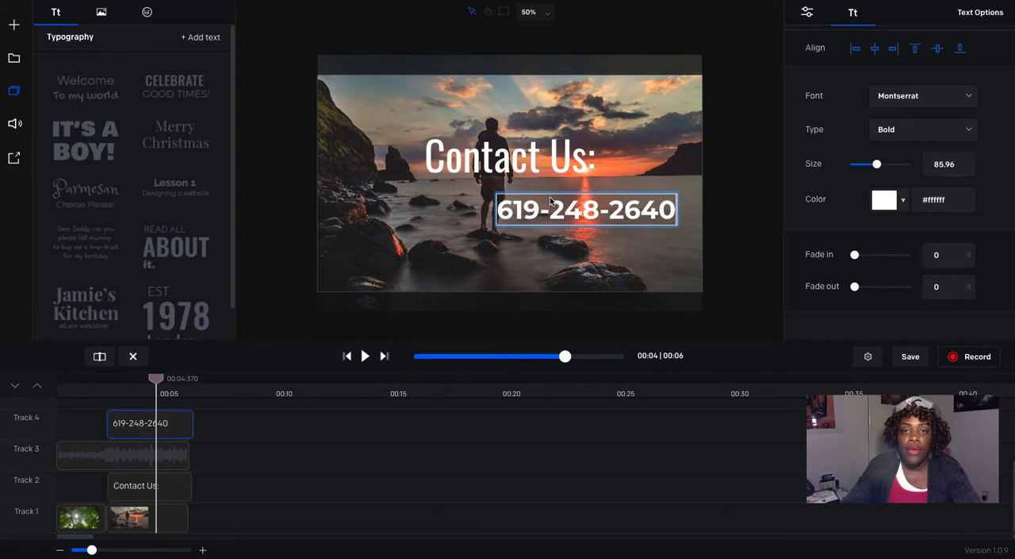
left_click(567, 252)
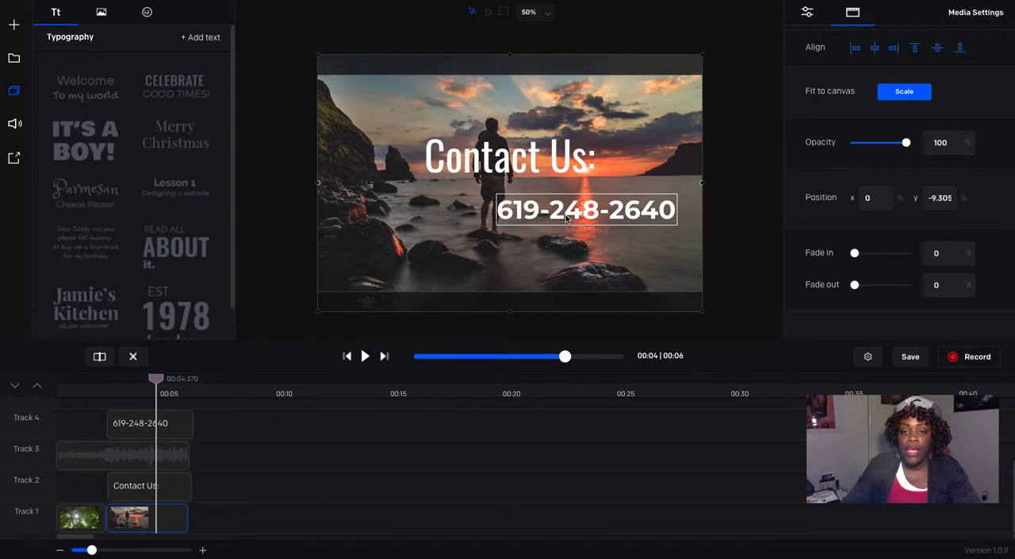
left_click_drag(567, 219, 489, 212)
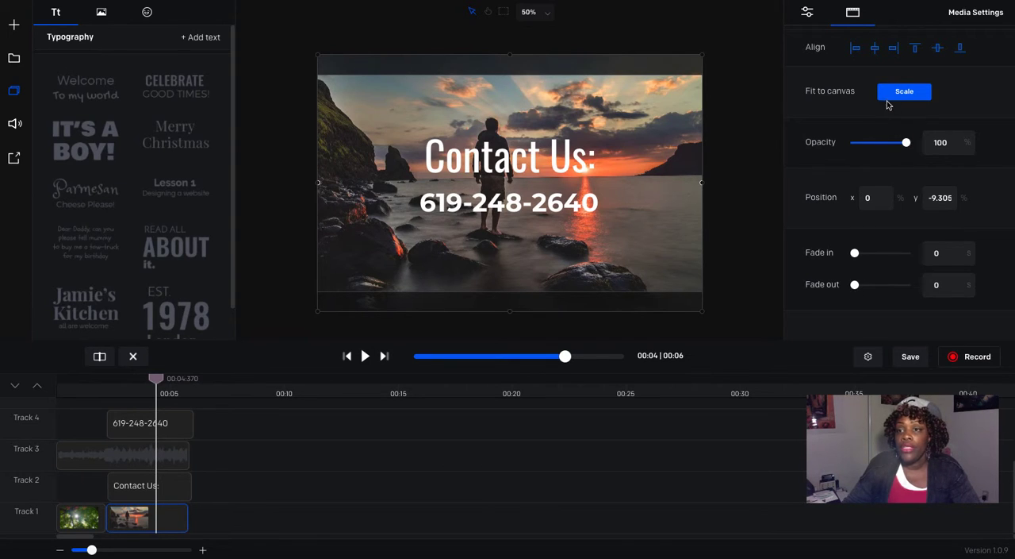
Step: Set the phone number text's size to 91.24 and re-centre it closely beneath "Contact Us:"
left_click(488, 202)
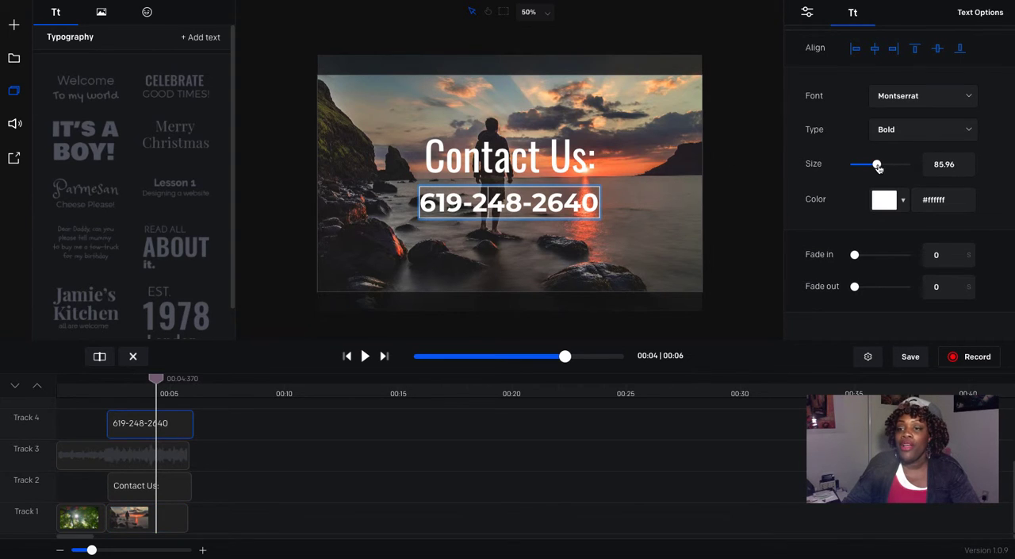
left_click_drag(879, 165, 879, 171)
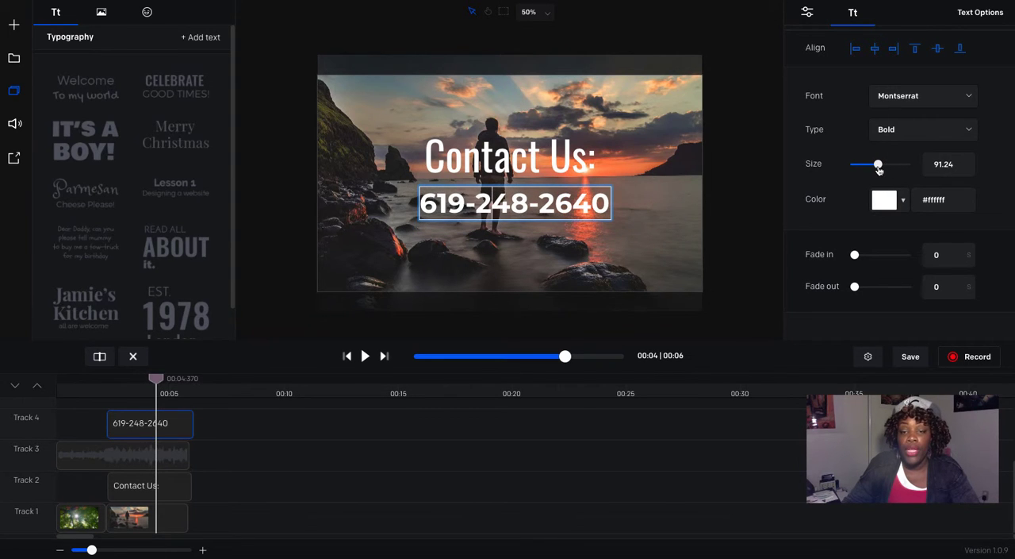
left_click(525, 239)
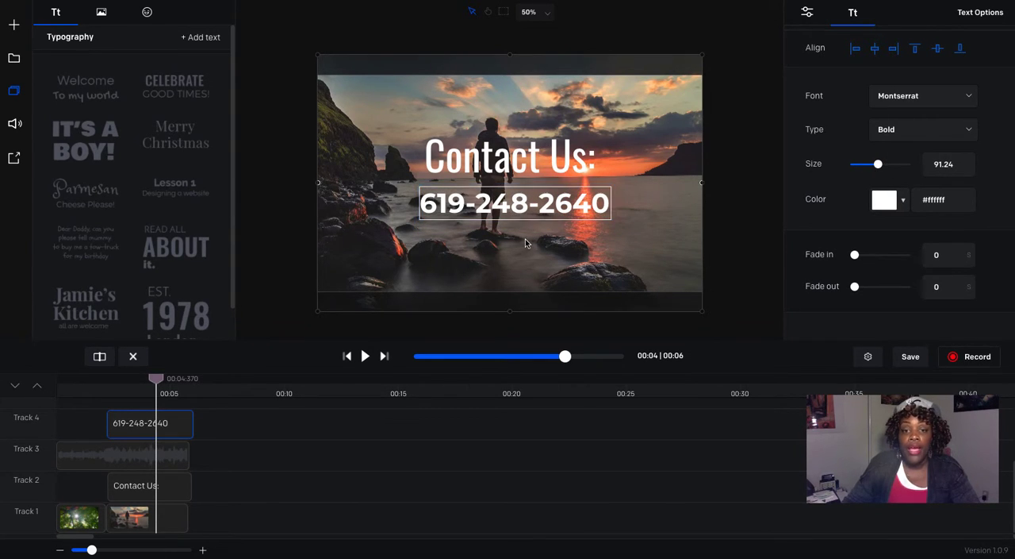
left_click_drag(522, 216, 514, 210)
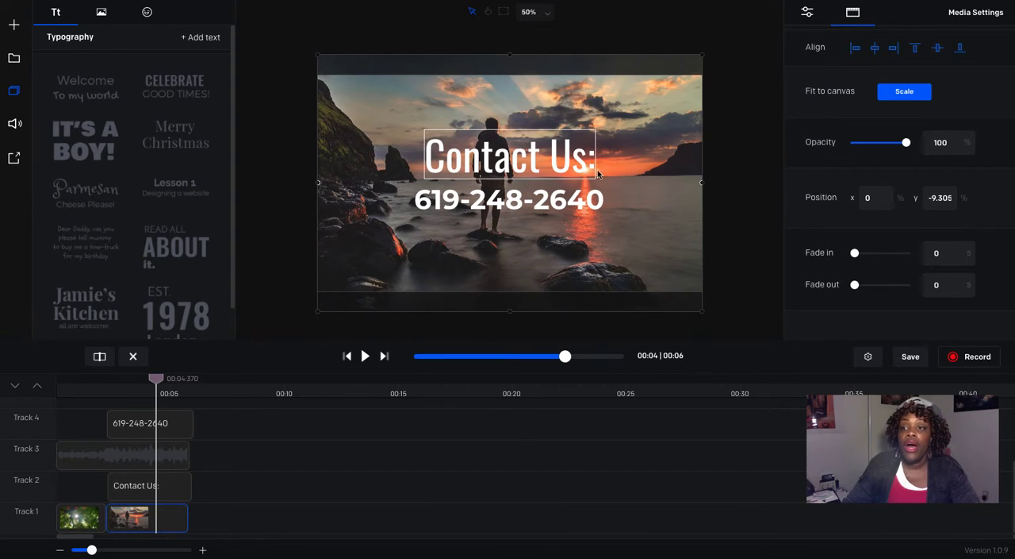
Step: Change the "Contact Us:" text color to yellow, #f6ee00
left_click(557, 182)
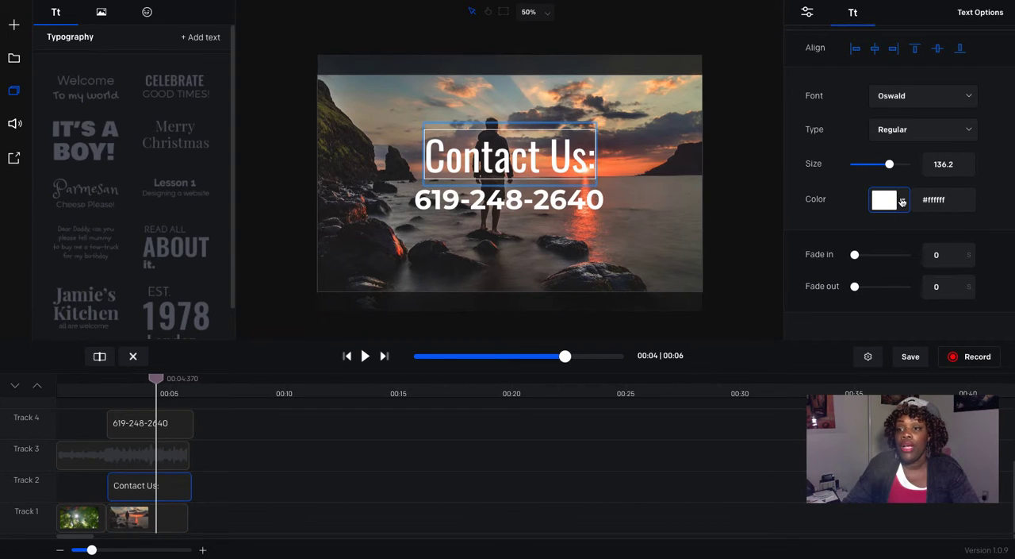
left_click(903, 201)
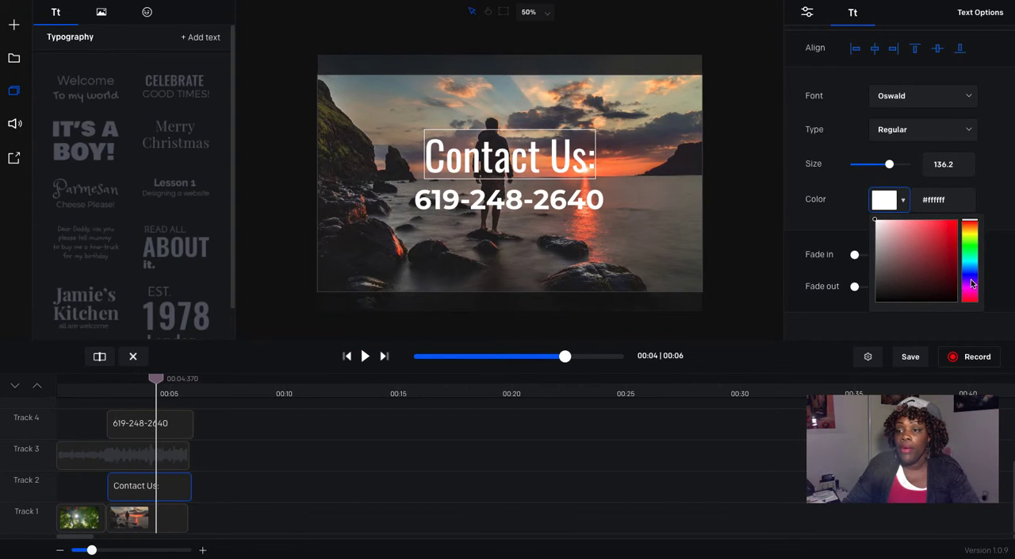
left_click(970, 231)
left_click(944, 238)
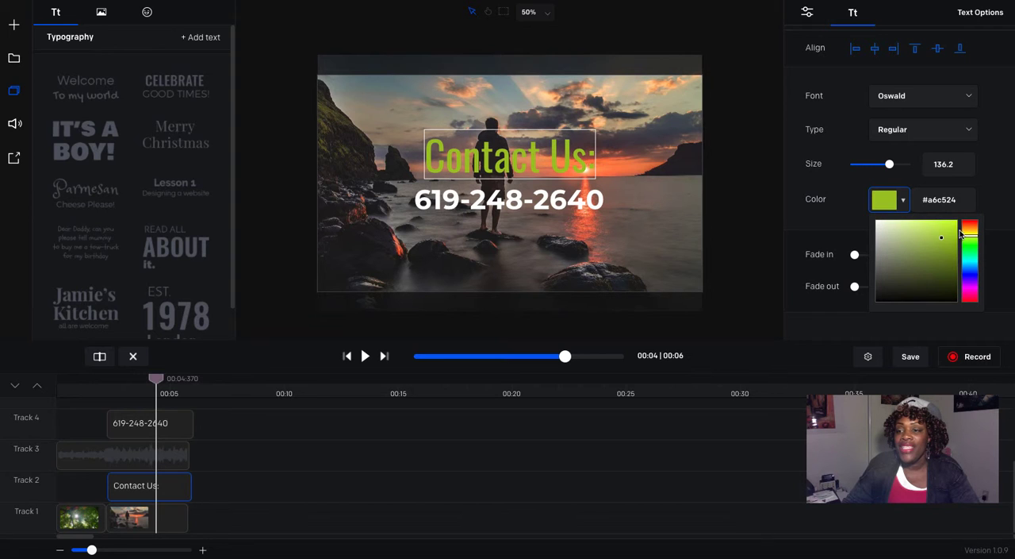
left_click(942, 237)
left_click_drag(948, 235, 958, 225)
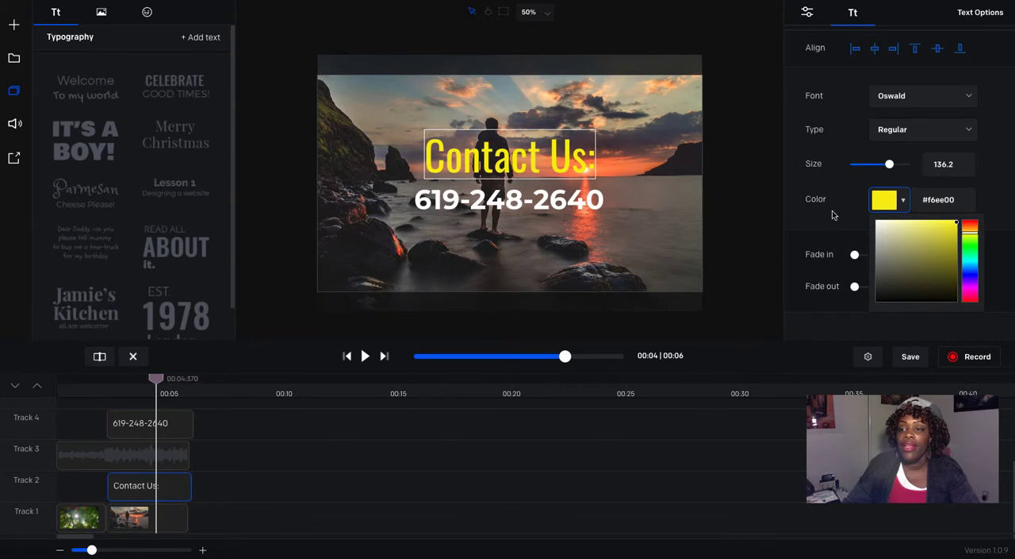
Step: Try several canvas alignments for the "Contact Us:" text and leave it horizontally centred just above the phone number
left_click(616, 229)
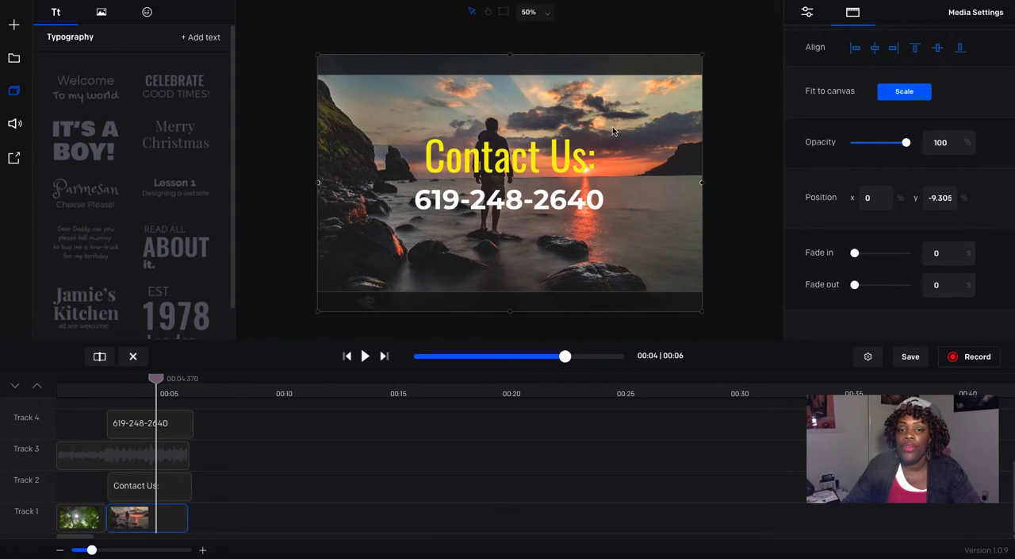
left_click(515, 164)
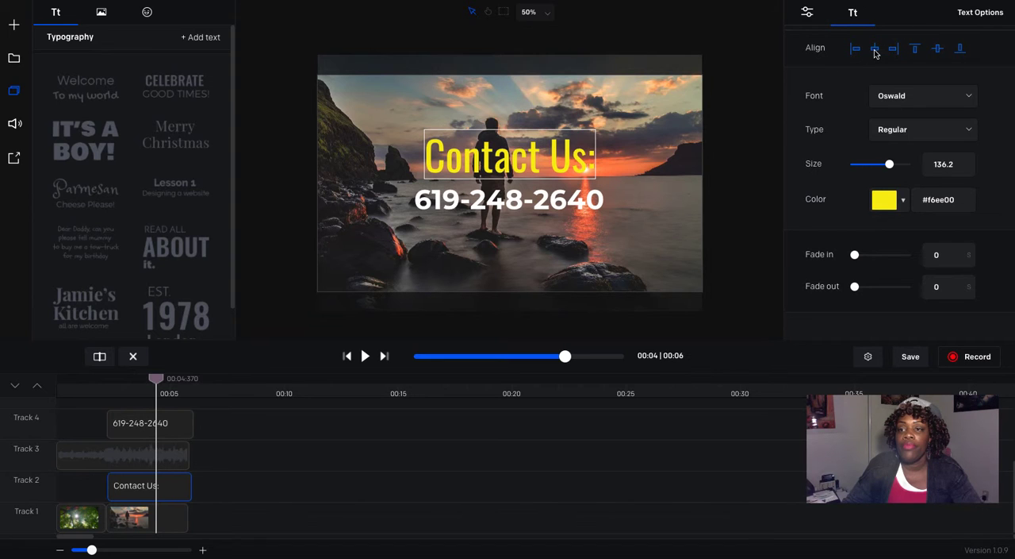
left_click(893, 50)
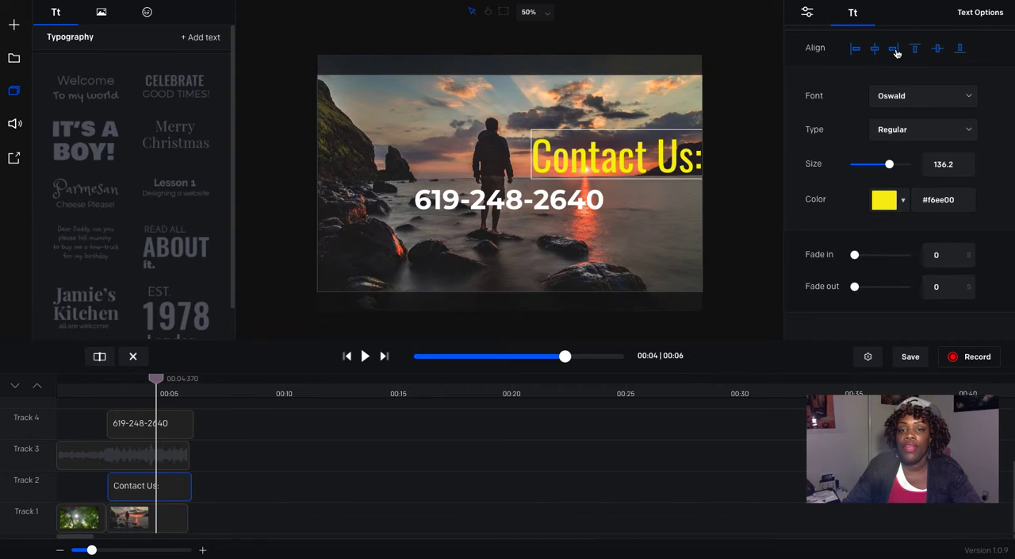
left_click(876, 51)
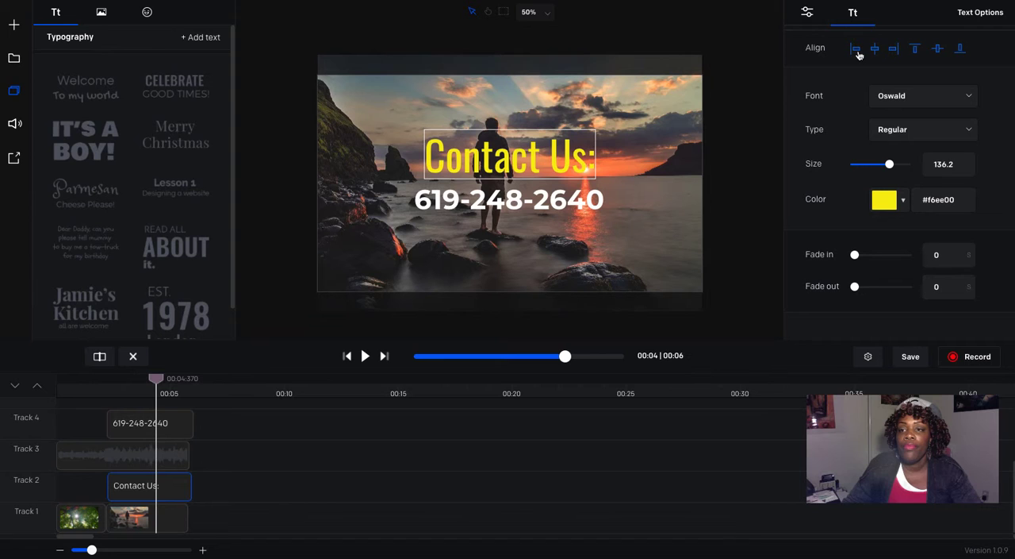
left_click(856, 51)
left_click(917, 51)
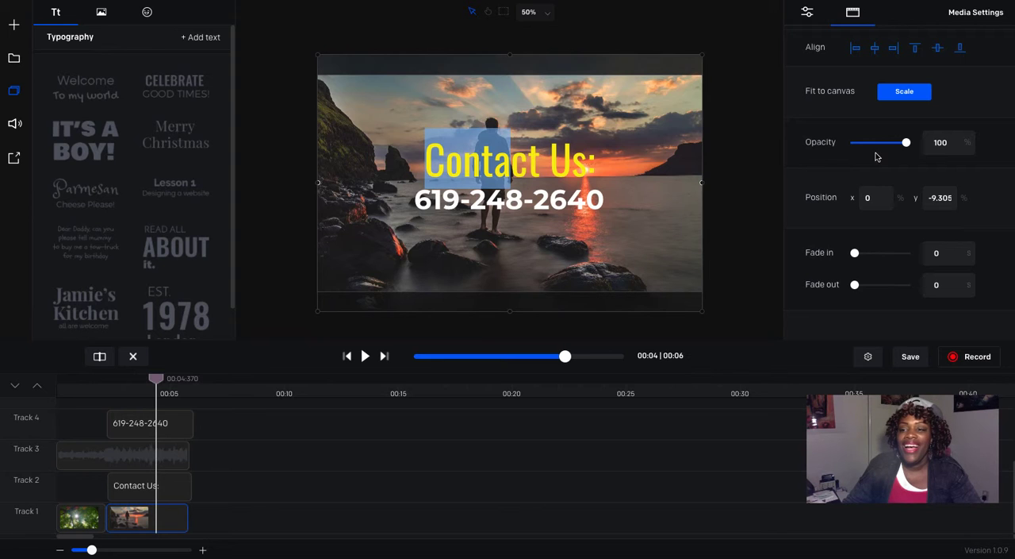
Step: Check the title and photo layers, and play the whole video from the beginning
left_click(176, 486)
left_click(159, 527)
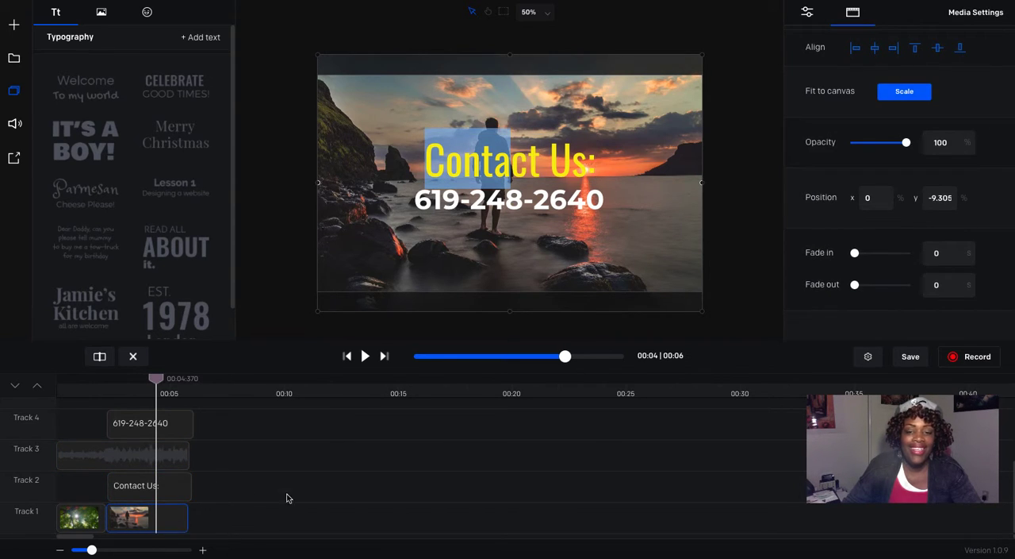
left_click(564, 204)
left_click(621, 201)
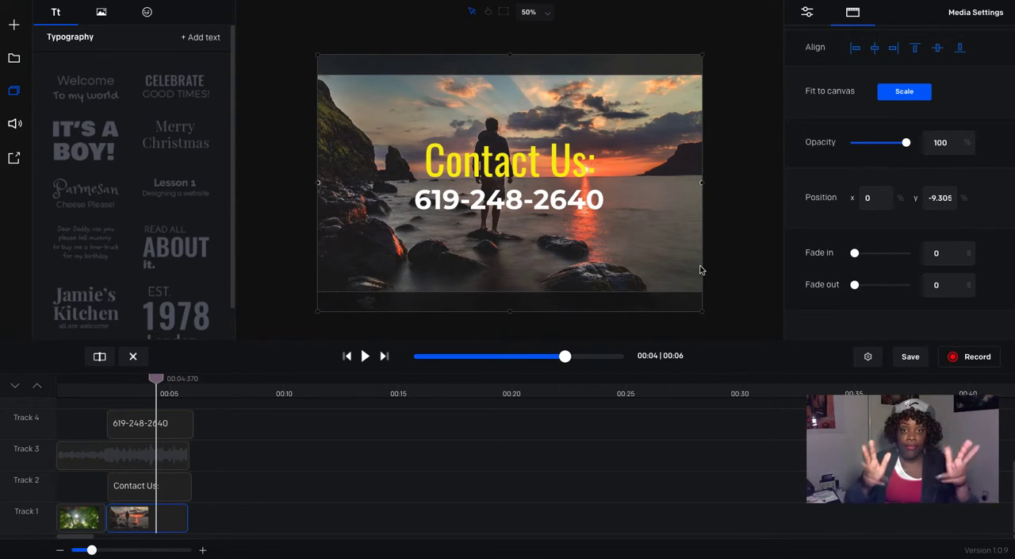
left_click(347, 356)
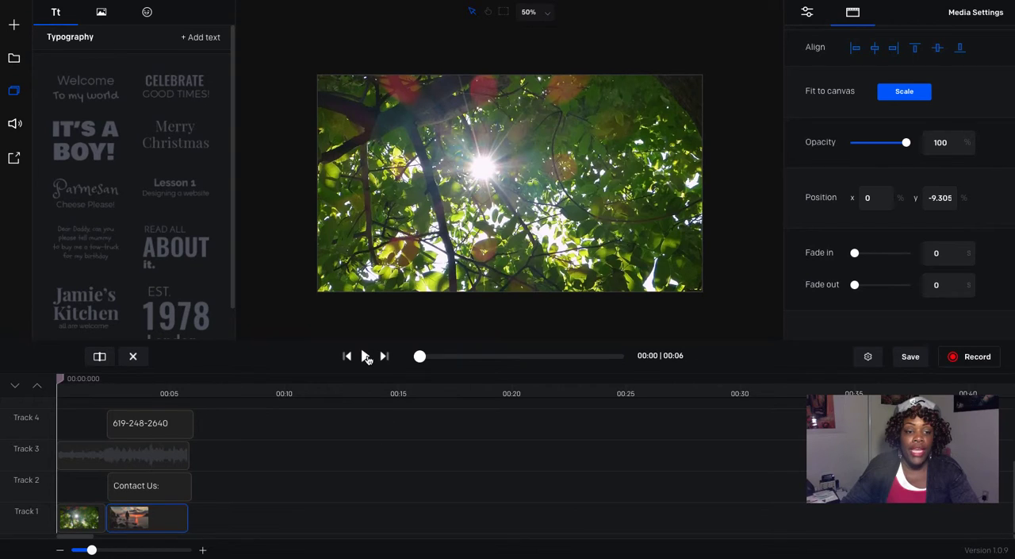
left_click(365, 356)
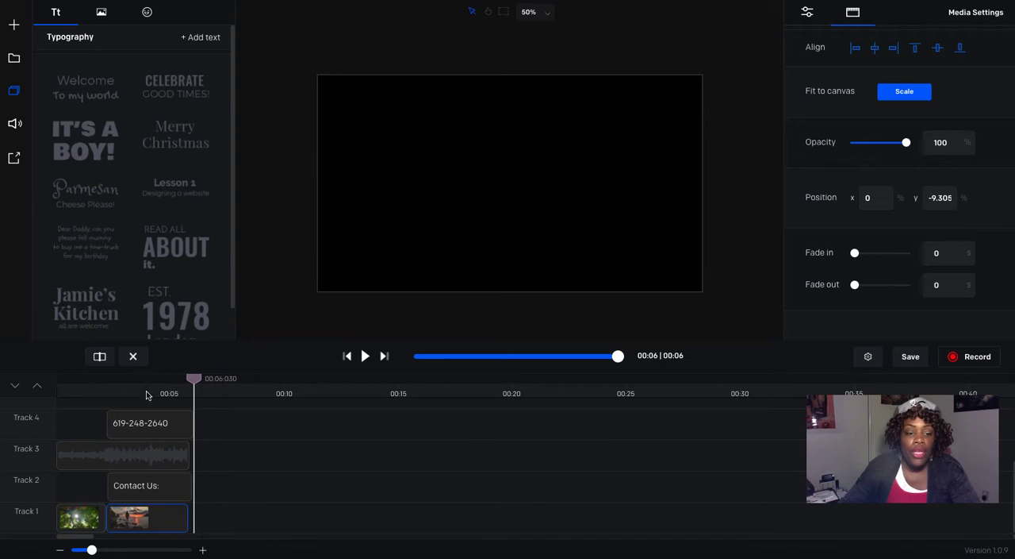
Step: Adjust the ends of the phone number, "Contact Us:" and photo clips to line up with the end of the music clip
left_click_drag(192, 378, 148, 379)
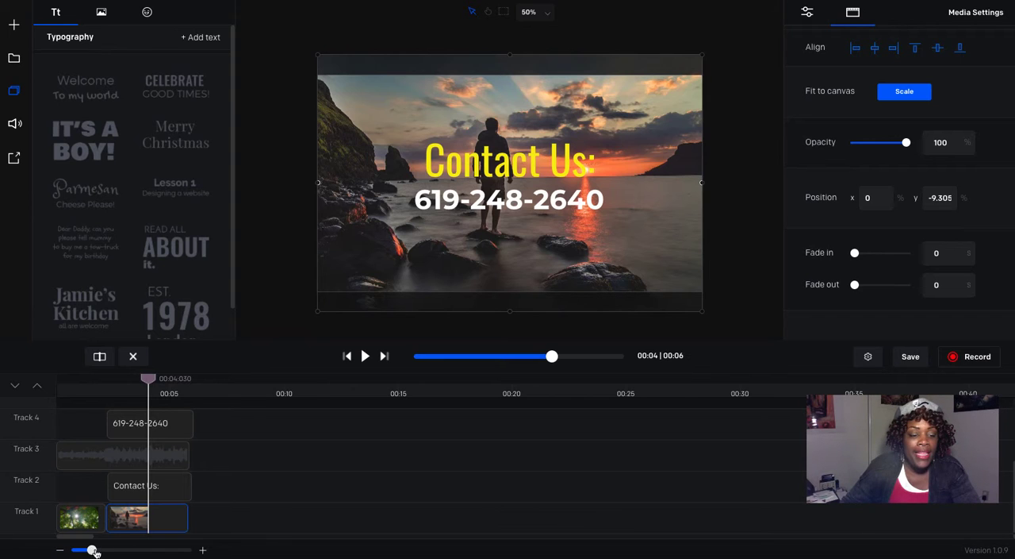
left_click_drag(91, 551, 119, 552)
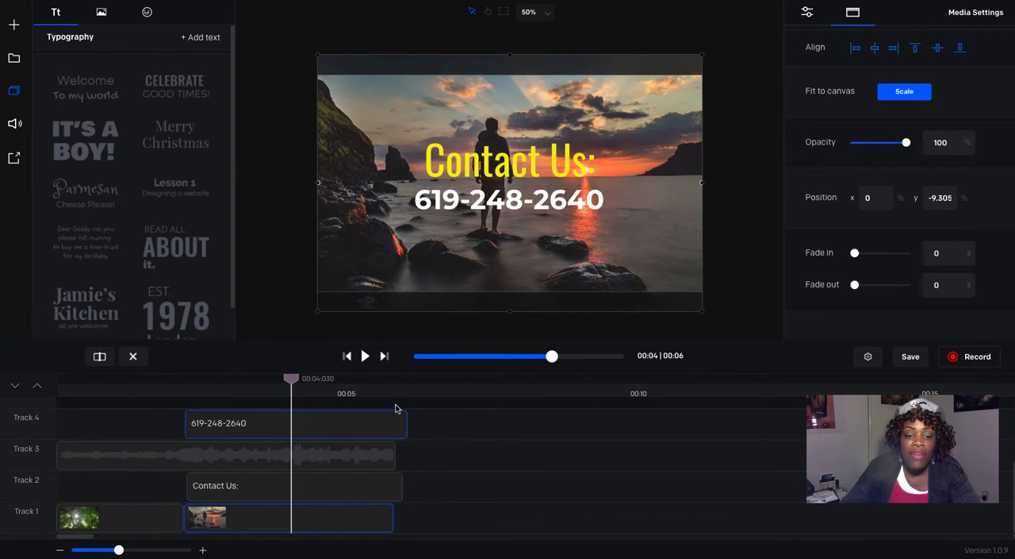
left_click_drag(406, 426, 394, 425)
left_click_drag(400, 482, 394, 518)
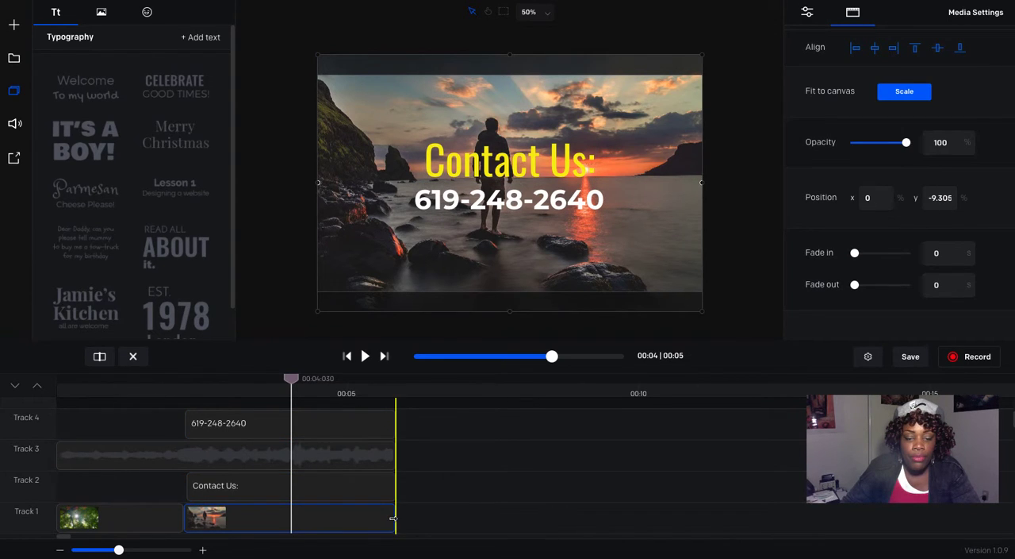
left_click(393, 492)
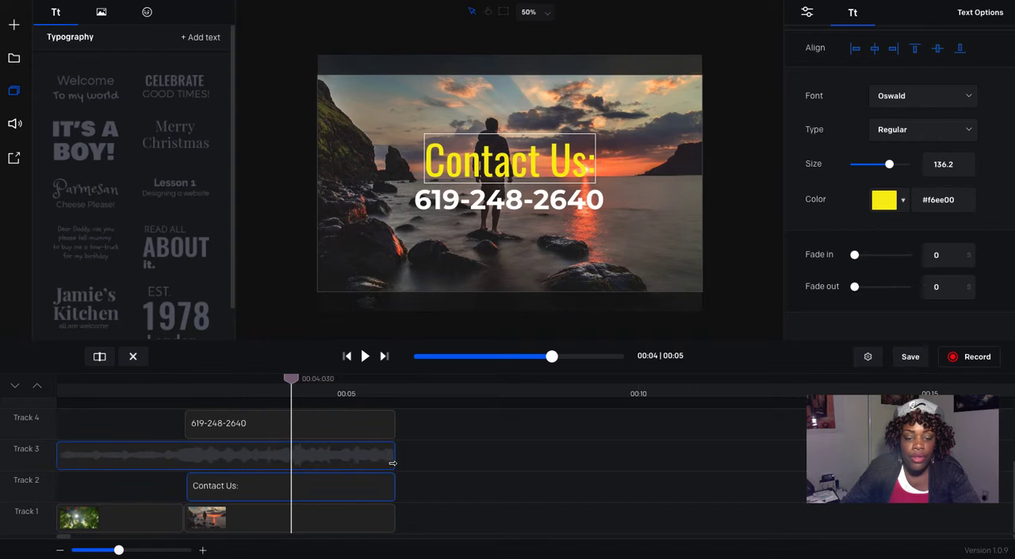
left_click(393, 460)
left_click(392, 432)
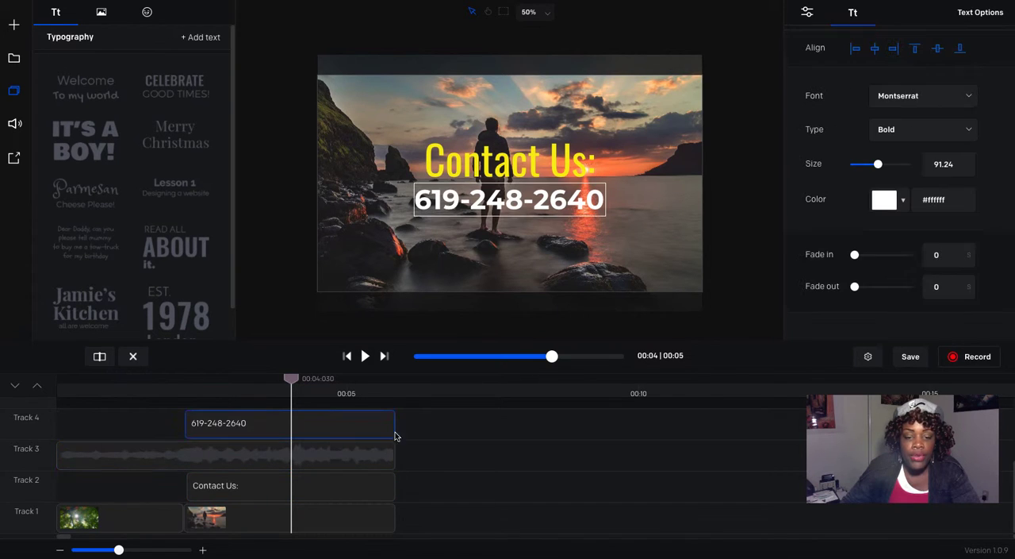
left_click(385, 357)
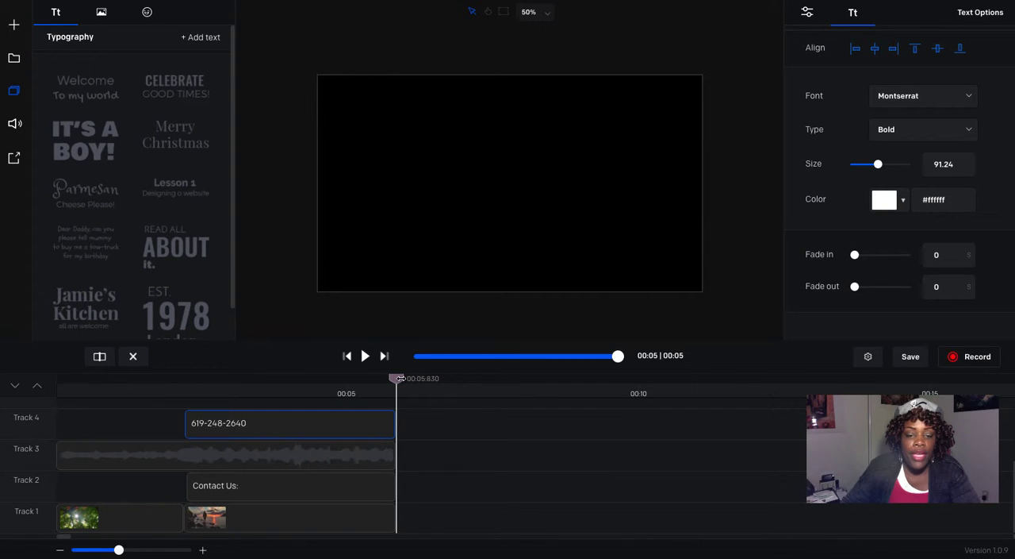
left_click_drag(396, 378, 361, 379)
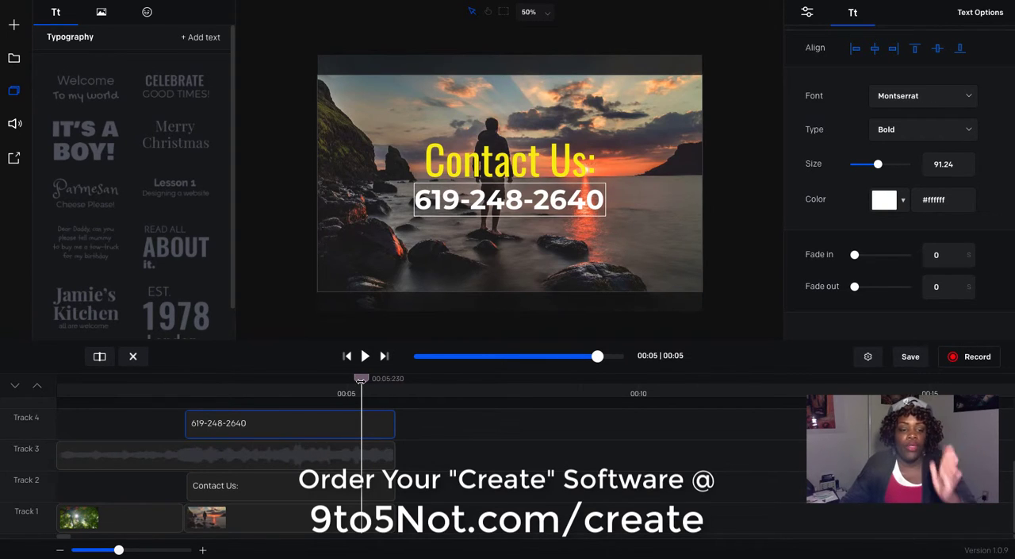
left_click(338, 461)
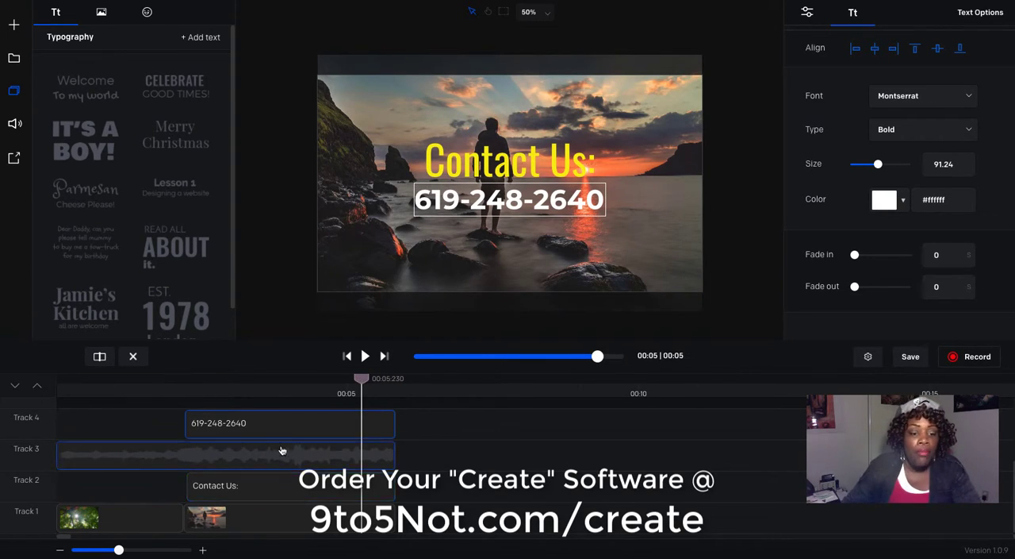
Step: Give the green leaves video clip on Track 1 a fade out of 0.58 s
left_click(176, 381)
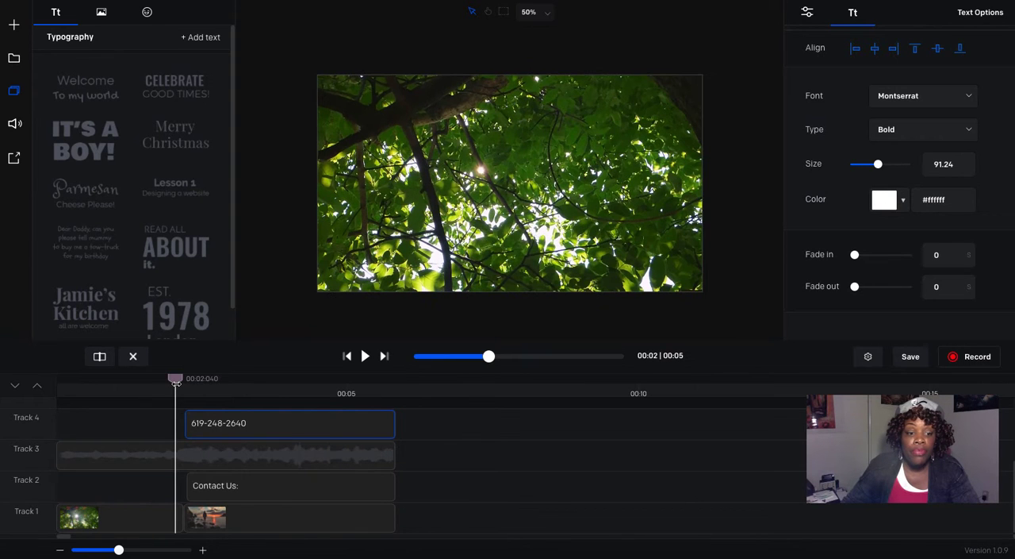
left_click(139, 525)
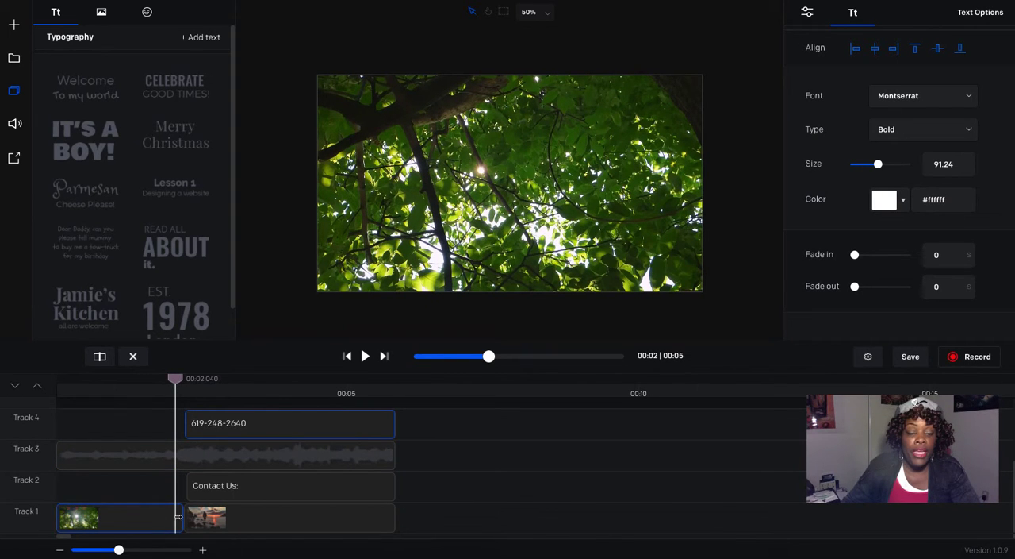
left_click(135, 527)
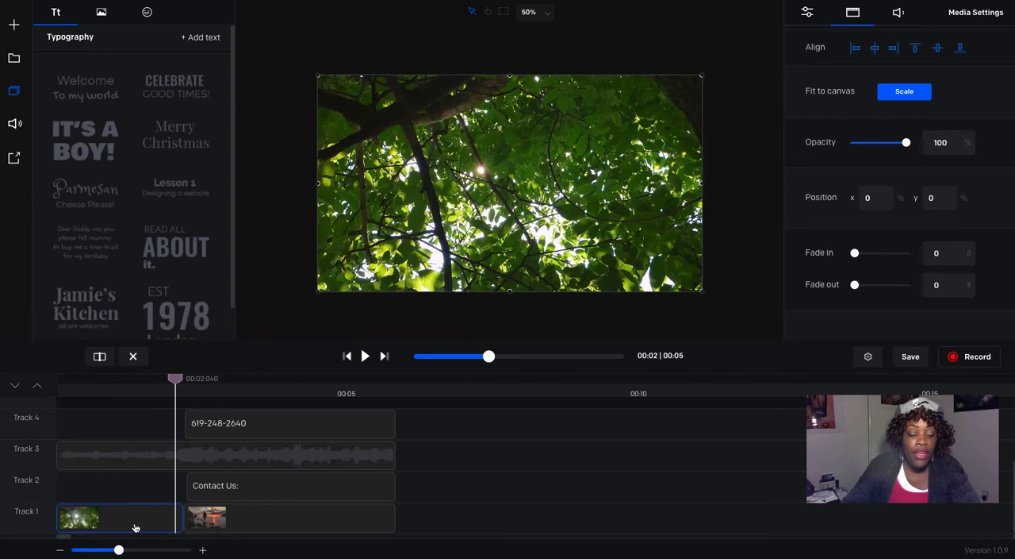
left_click(208, 522)
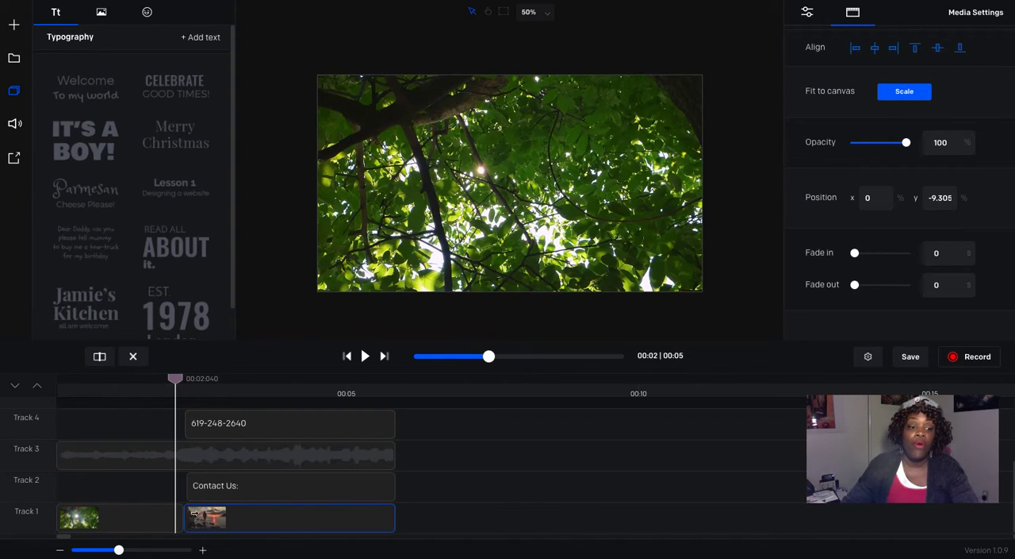
left_click(165, 523)
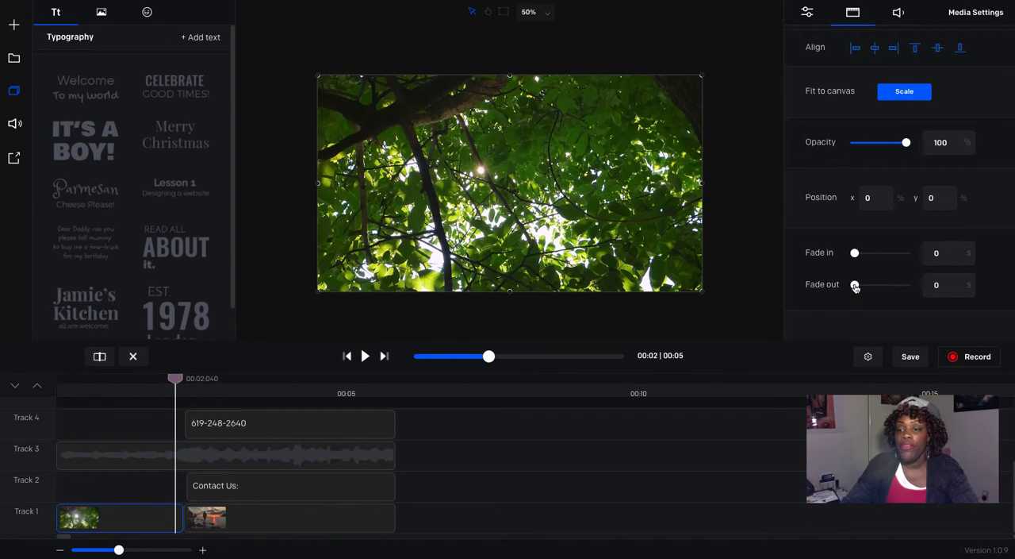
left_click_drag(855, 286, 859, 288)
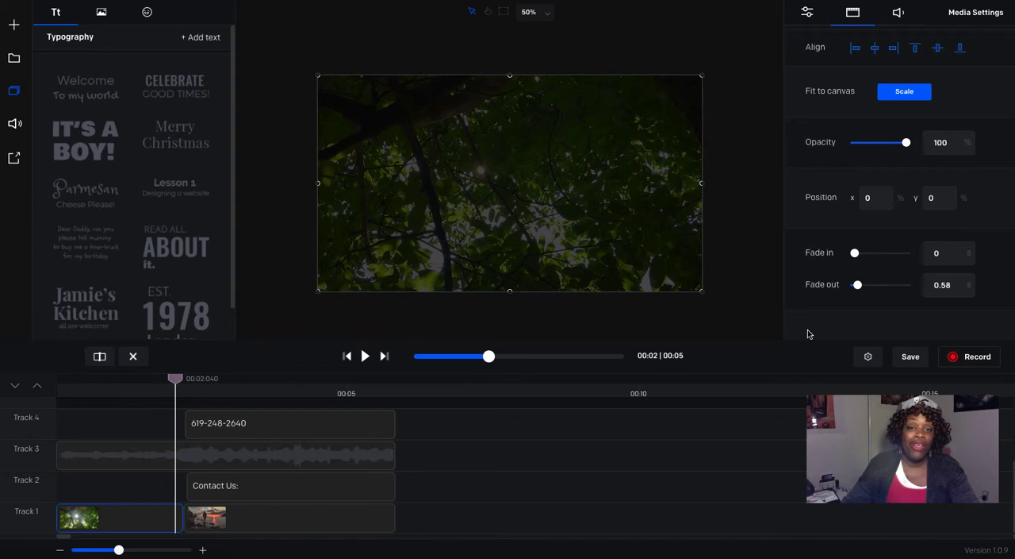
Step: Give the sunset photo clip on Track 1 a fade in of 0.58 s
left_click(283, 525)
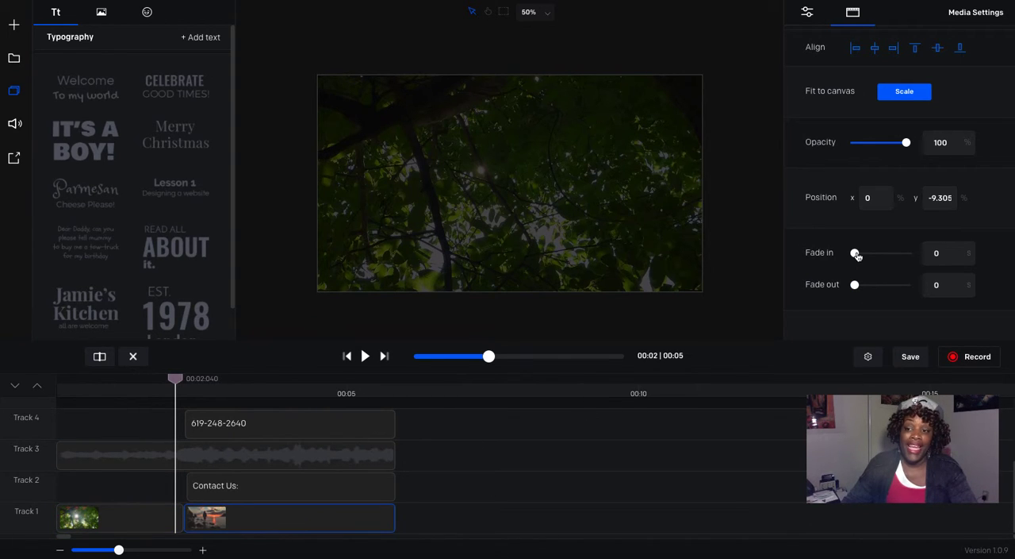
left_click_drag(856, 254, 858, 256)
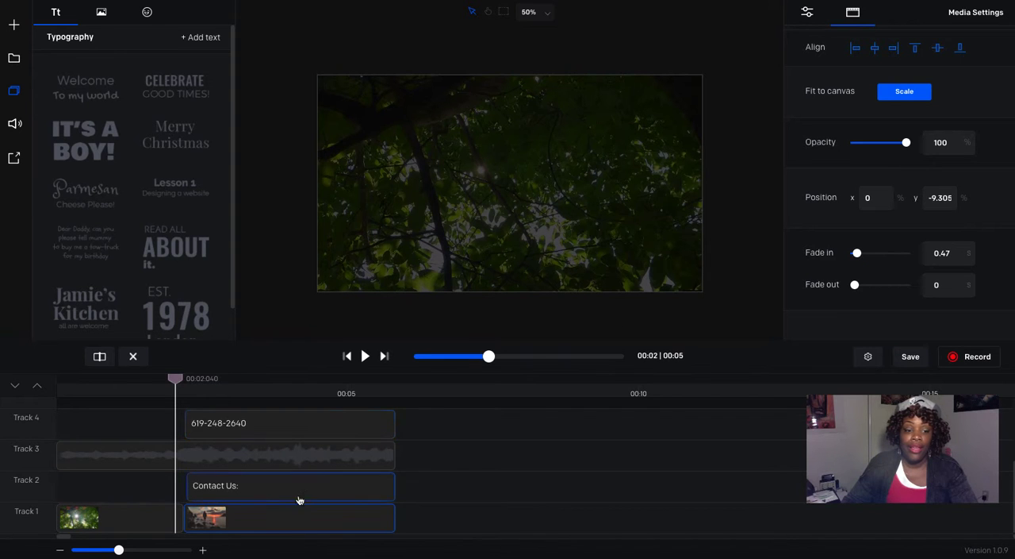
left_click_drag(177, 379, 197, 378)
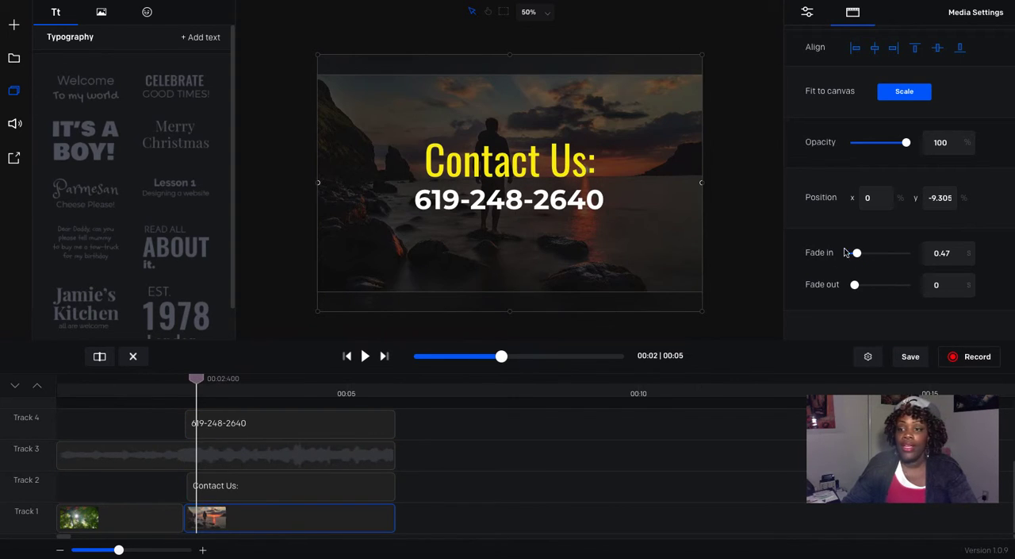
left_click_drag(858, 255, 858, 254)
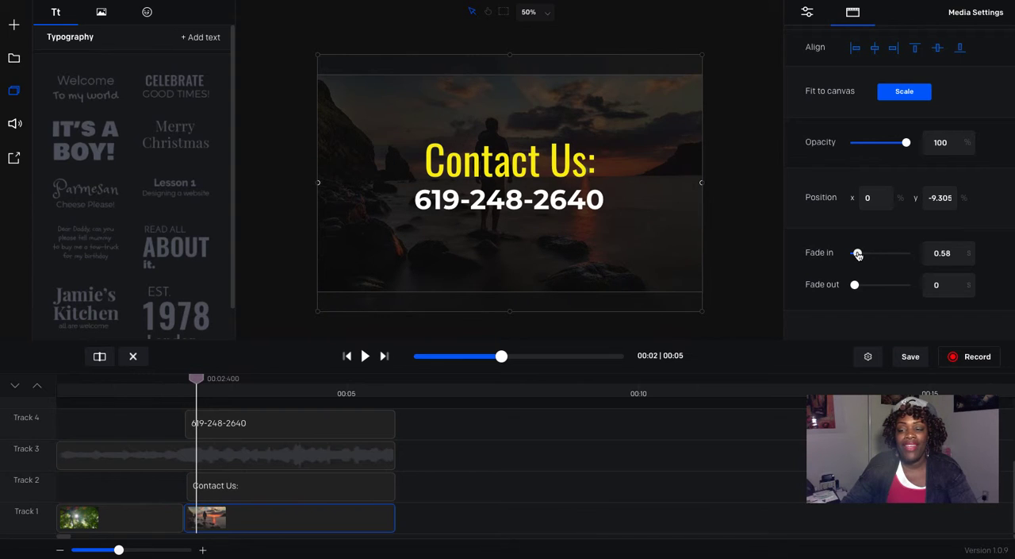
Step: Play the video from the beginning to review the fade between the two Track 1 clips
left_click(131, 392)
left_click(347, 357)
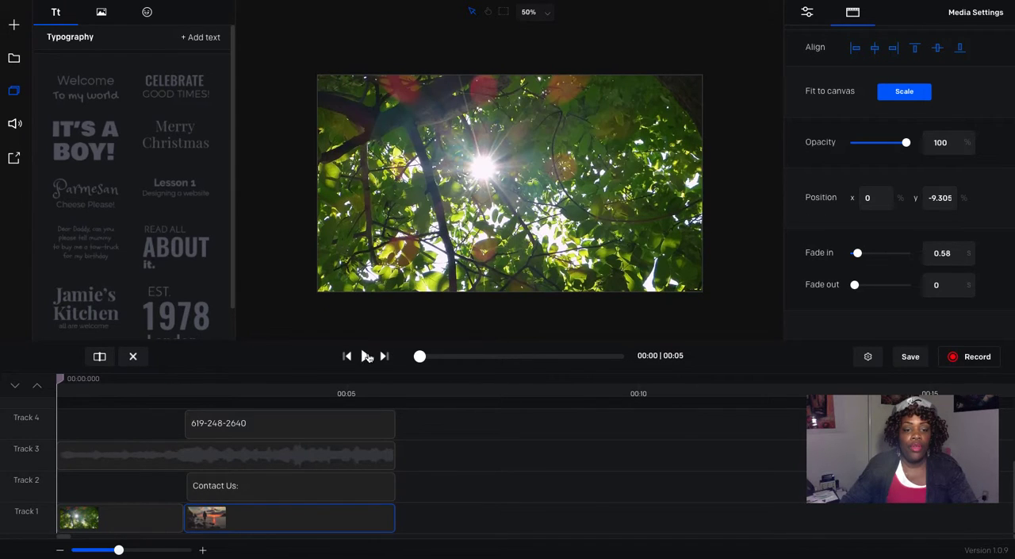
left_click(365, 356)
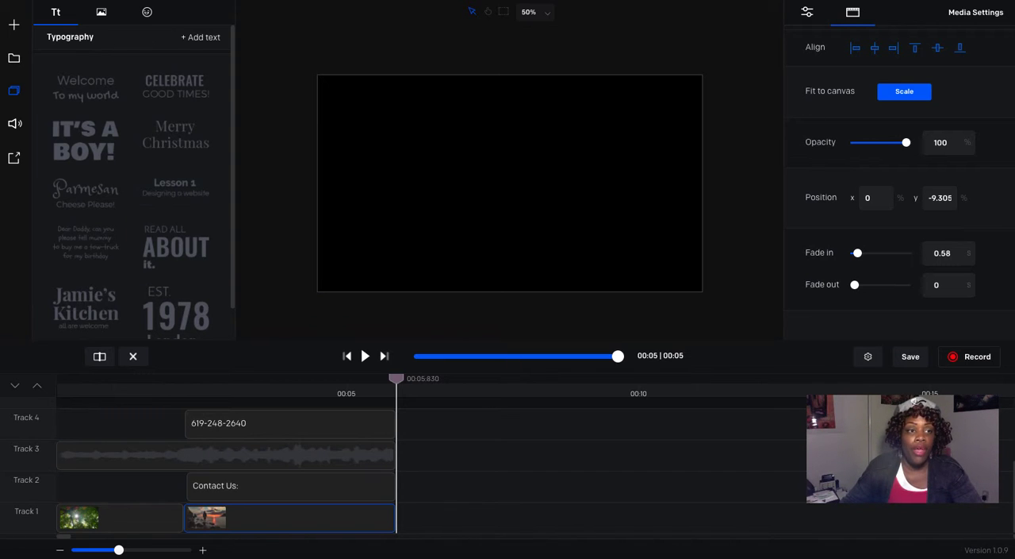
Step: Add the sunset photo pixabay-1854195 again at the end of Track 1, scale it to the canvas, and shorten it to about 1 second after a small gap
left_click(14, 61)
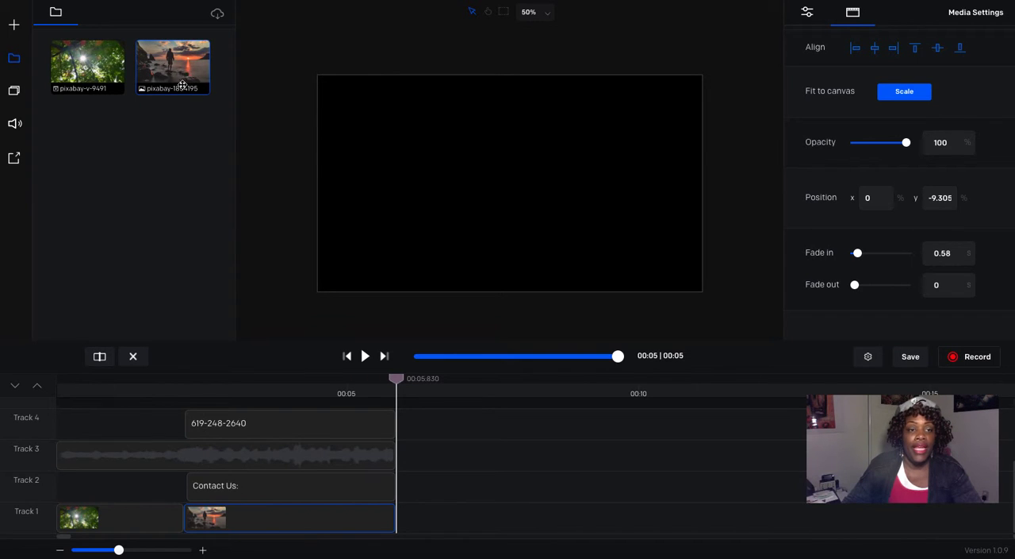
left_click_drag(181, 85, 468, 529)
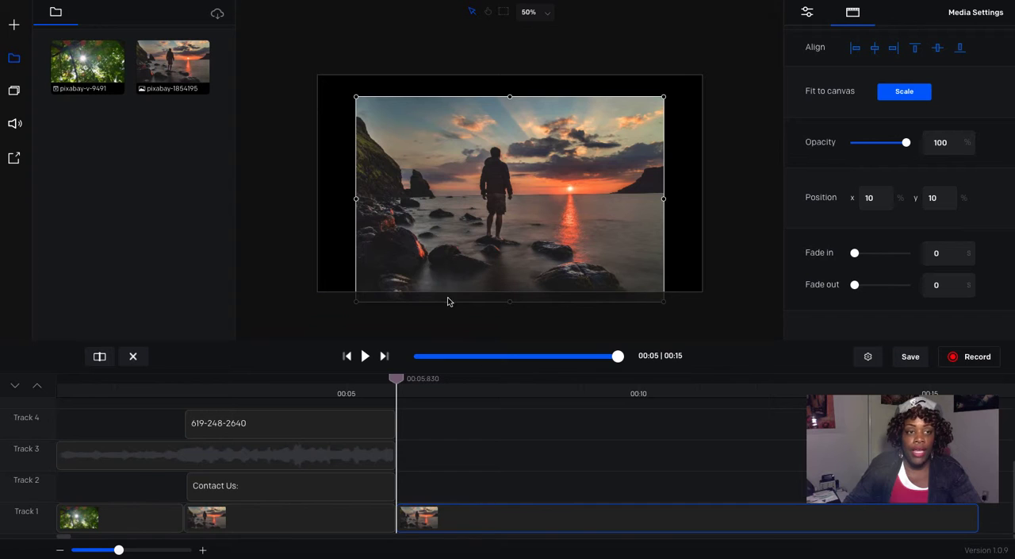
left_click_drag(475, 229, 475, 208)
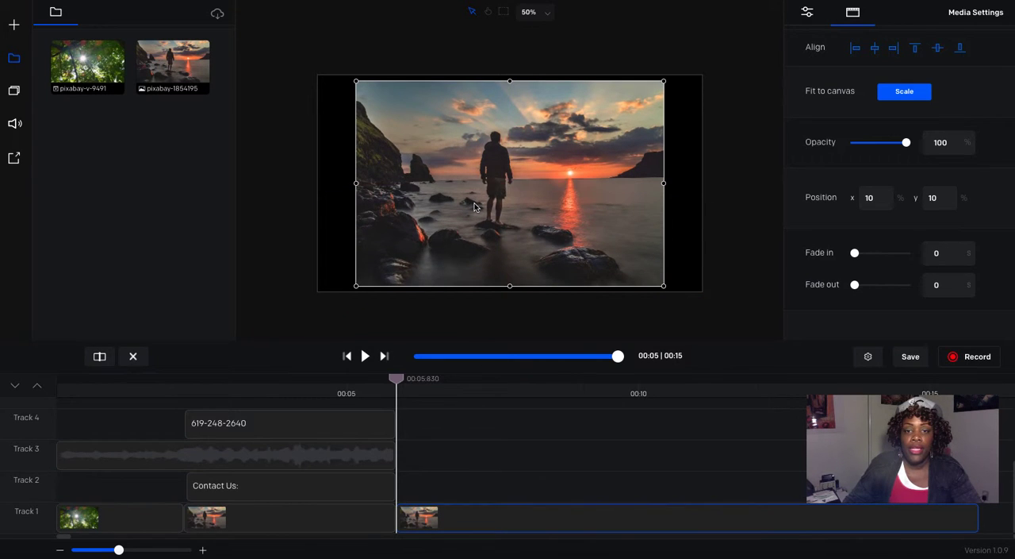
left_click(895, 95)
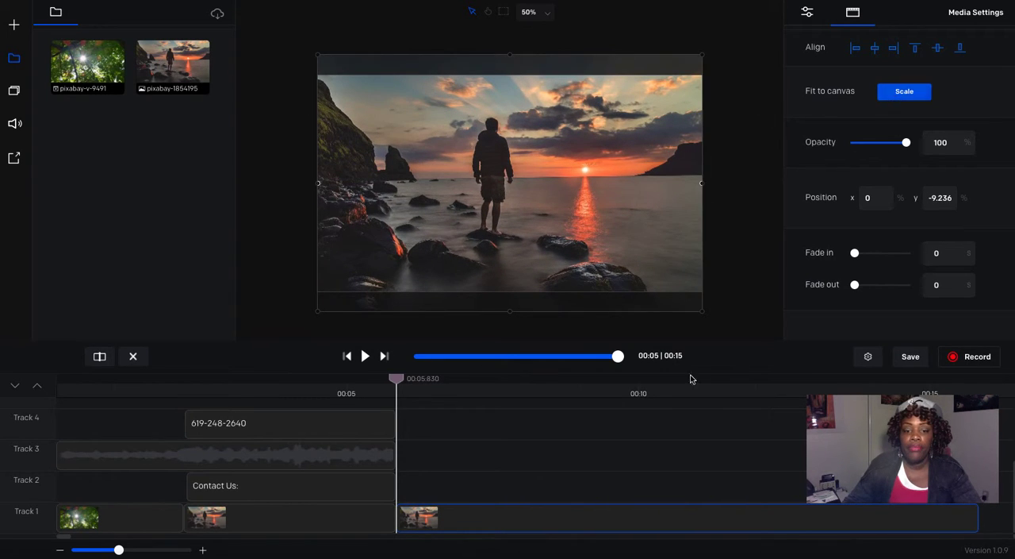
left_click_drag(977, 517, 447, 520)
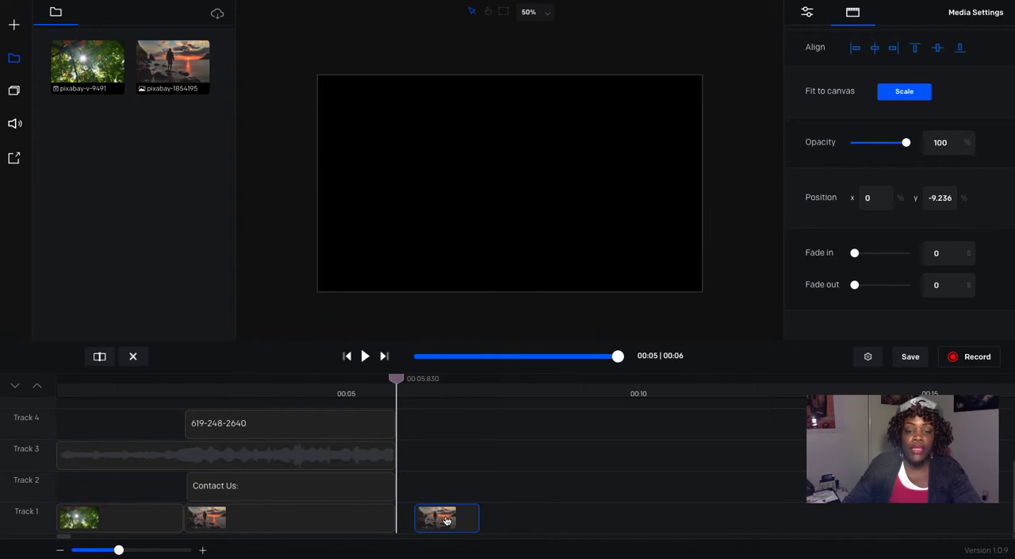
Step: Add the green leaves video pixabay-v-9491 on Track 2 above the last sunset photo and cut off everything after 7.27 s
left_click(446, 389)
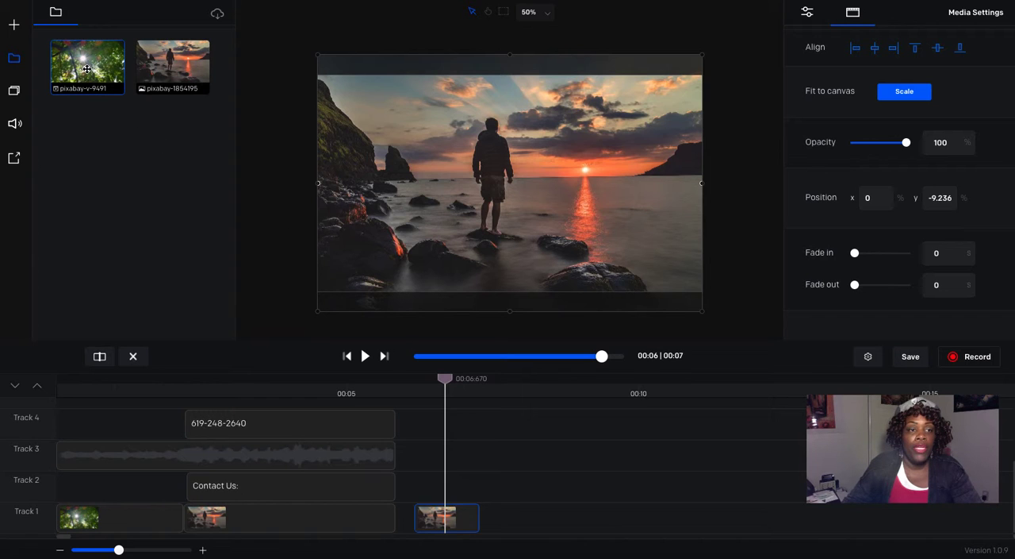
left_click_drag(87, 70, 442, 482)
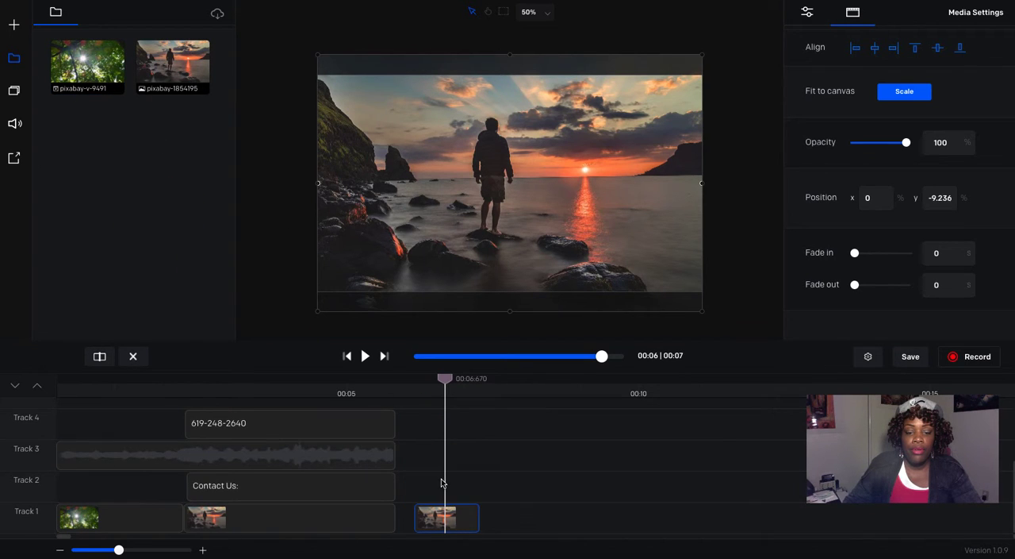
left_click_drag(507, 494, 478, 493)
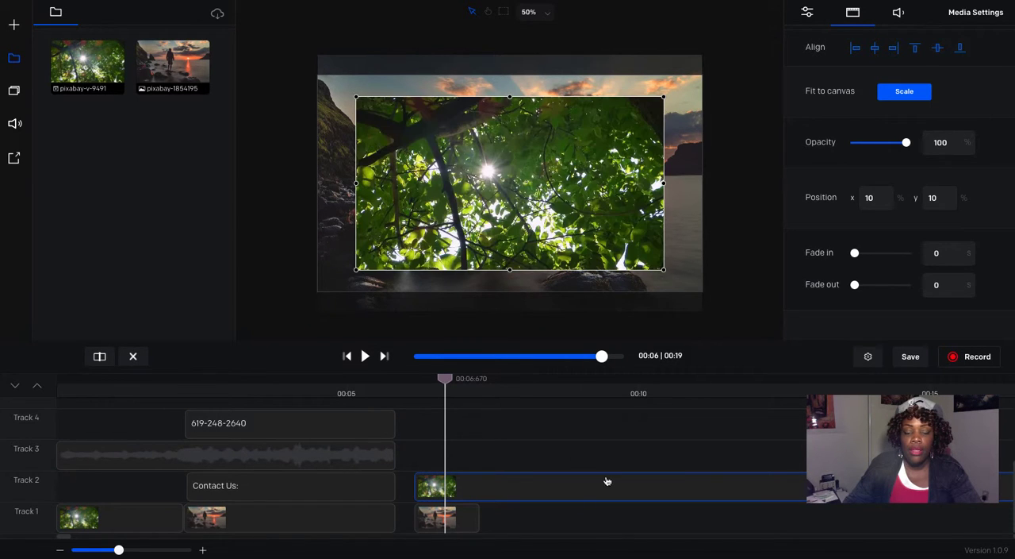
left_click_drag(449, 380, 480, 380)
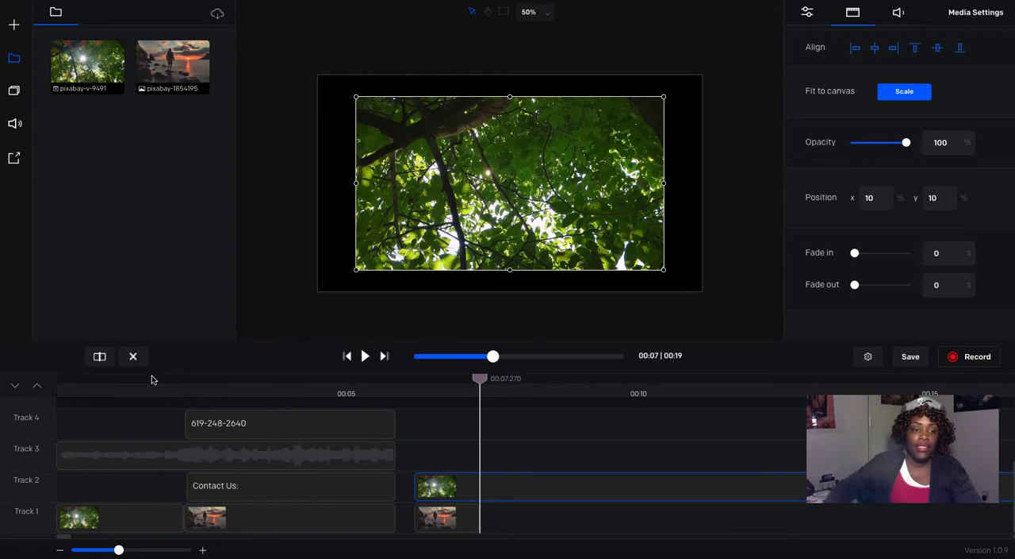
left_click(99, 357)
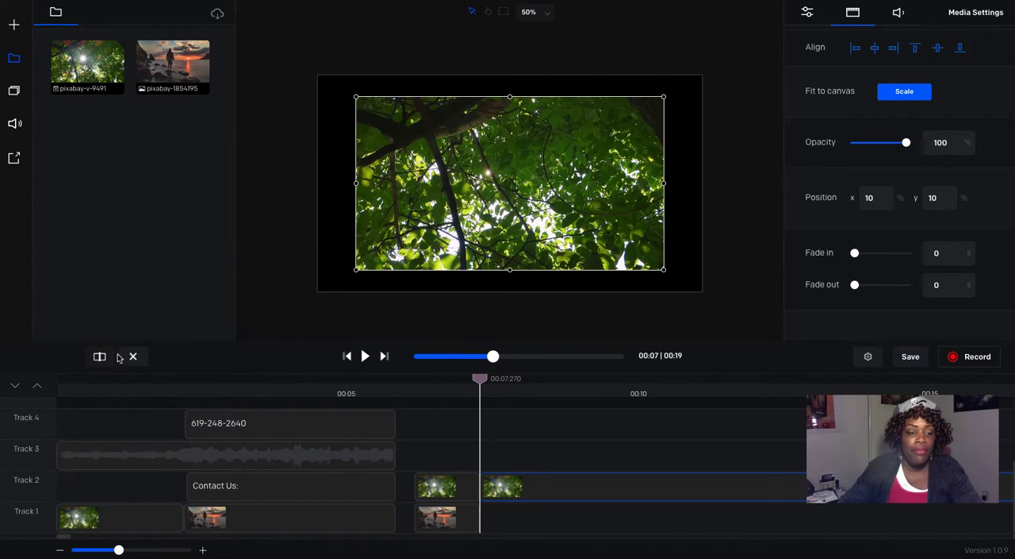
left_click(132, 356)
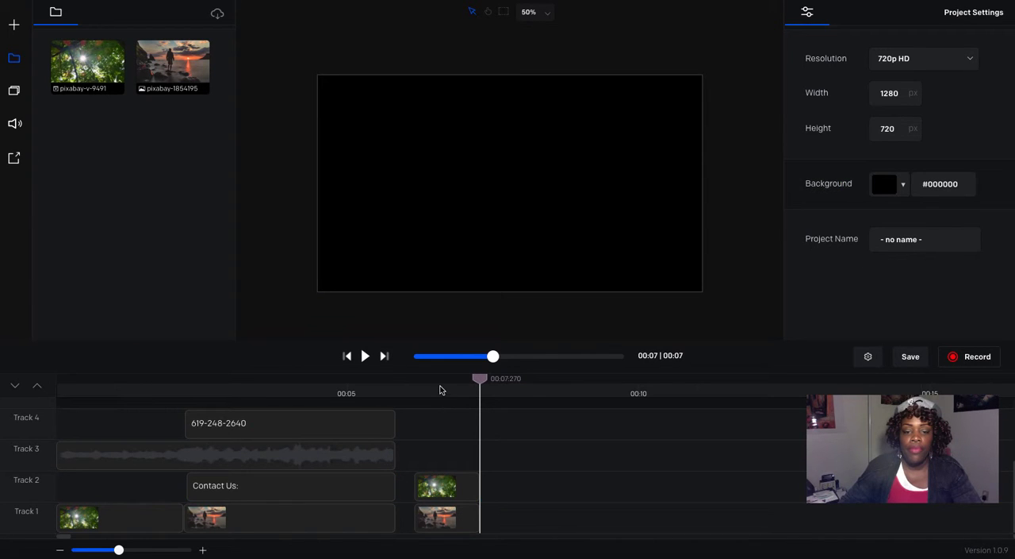
Step: Scale the Track 2 green leaves clip to the canvas and lower its opacity to 25.58%
left_click(441, 389)
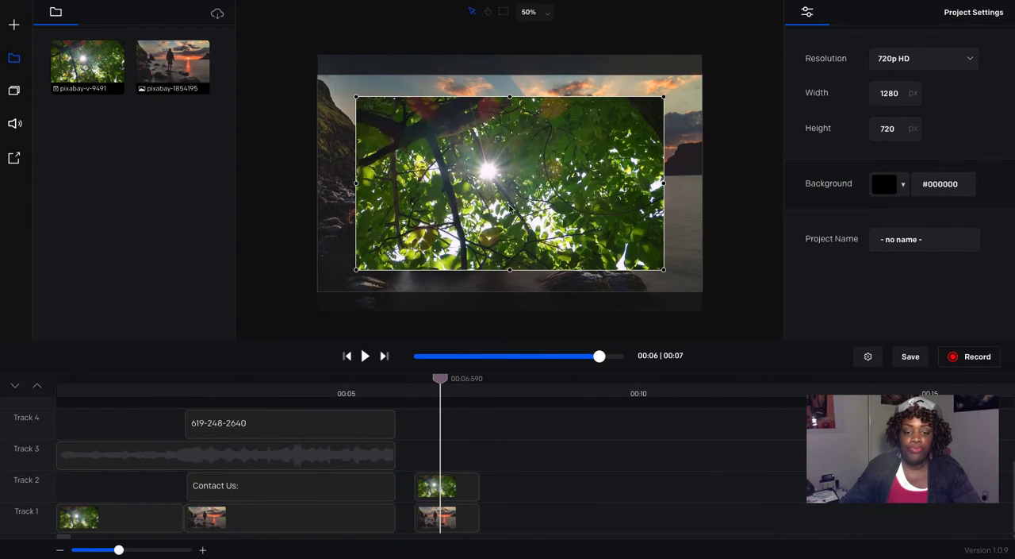
left_click(459, 486)
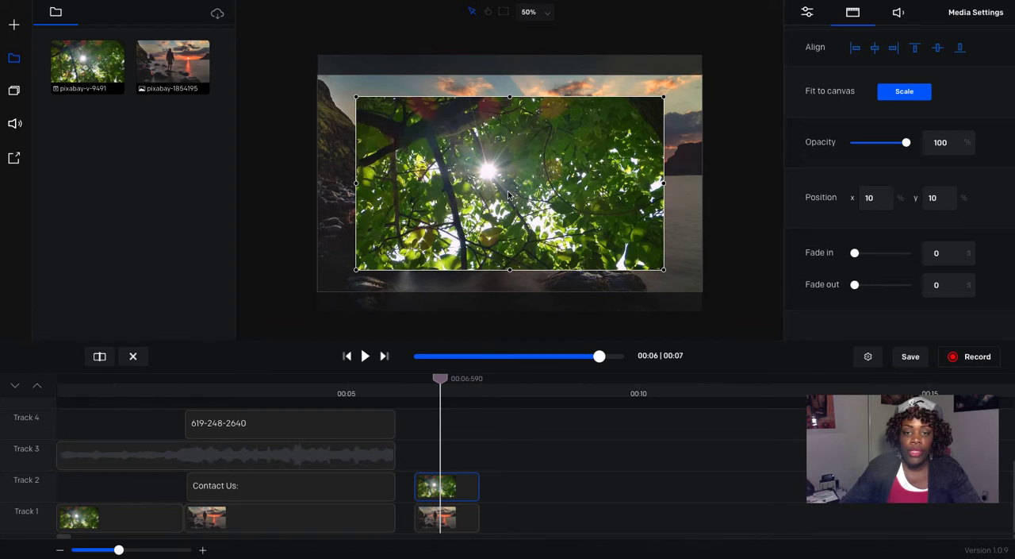
left_click(905, 92)
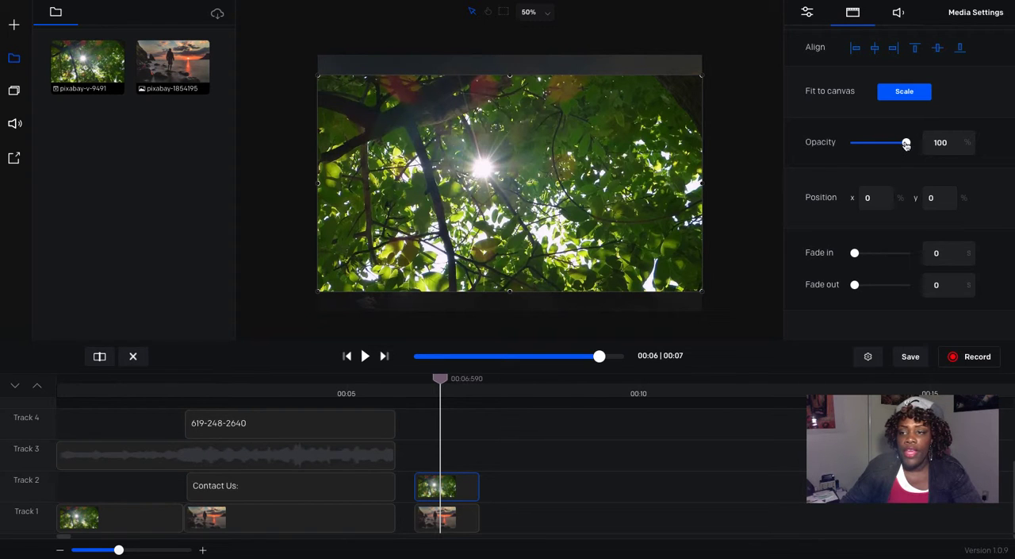
left_click_drag(907, 142, 868, 149)
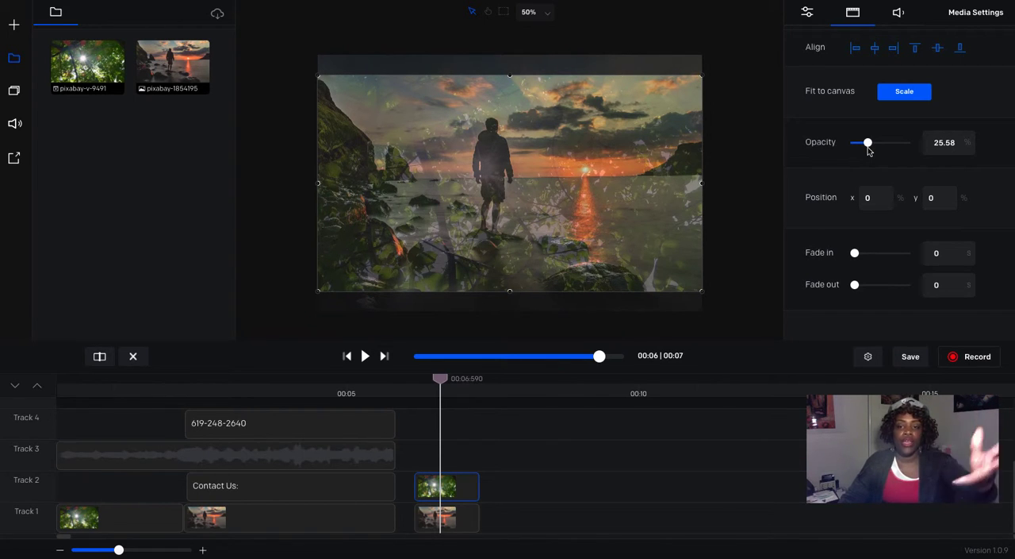
Step: Play the layered clips from about 6.15 s to review the overlay effect
left_click(349, 356)
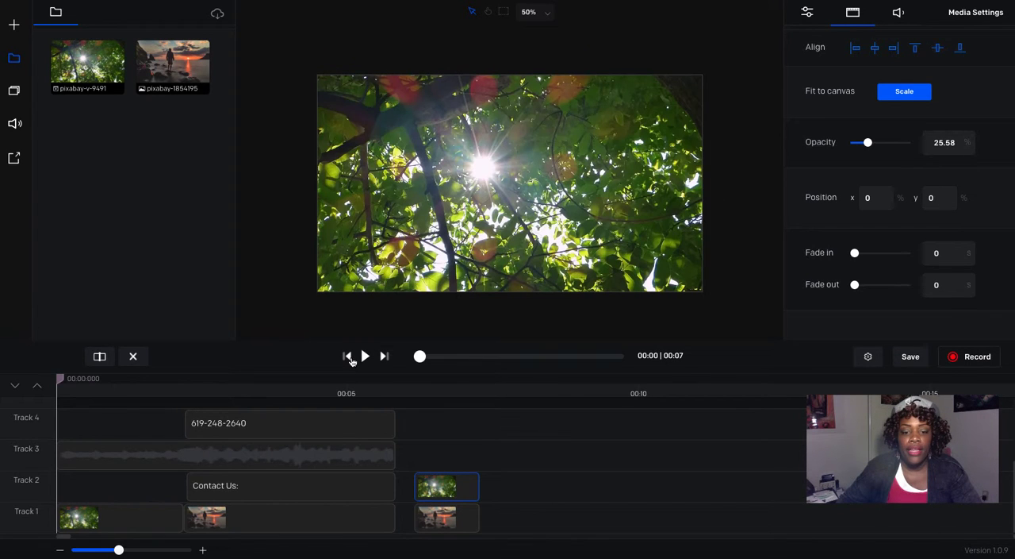
left_click(420, 393)
mouse_move(421, 379)
left_mouse_down()
mouse_move(401, 378)
mouse_move(415, 379)
left_mouse_up()
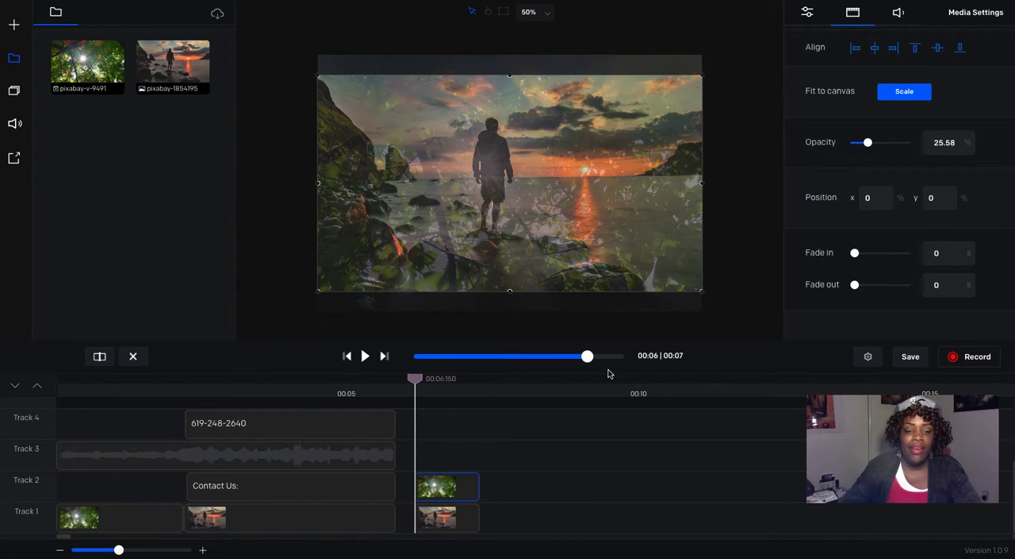
left_click(364, 356)
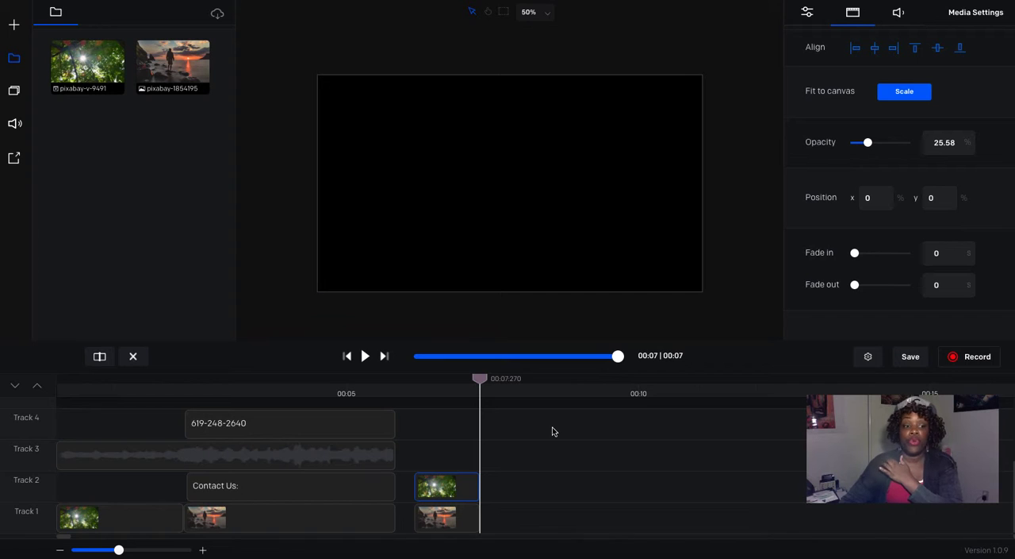
Step: Delete the translucent green leaves clip from Track 2 and the last sunset photo beneath it from Track 1
left_click(464, 525, "shift")
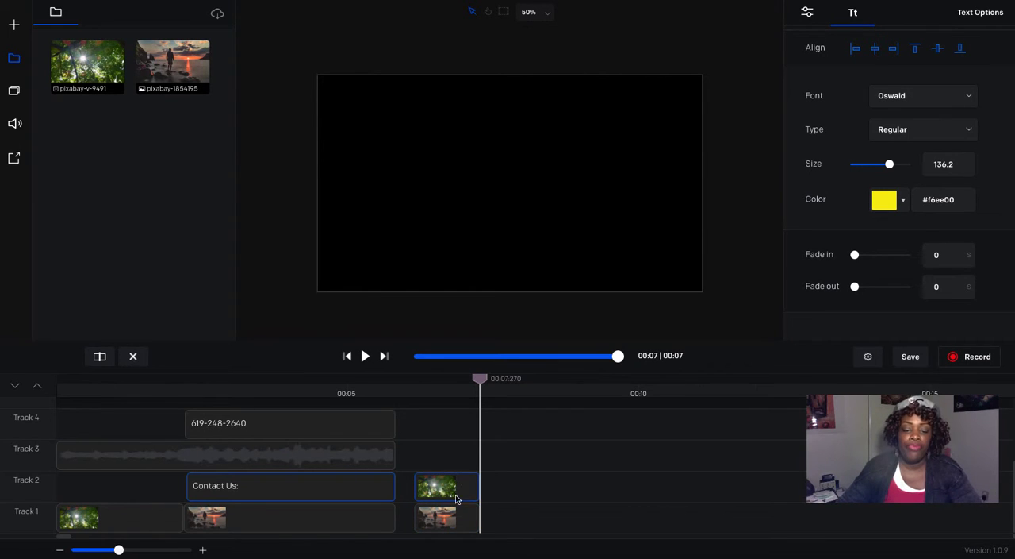
left_click(460, 498)
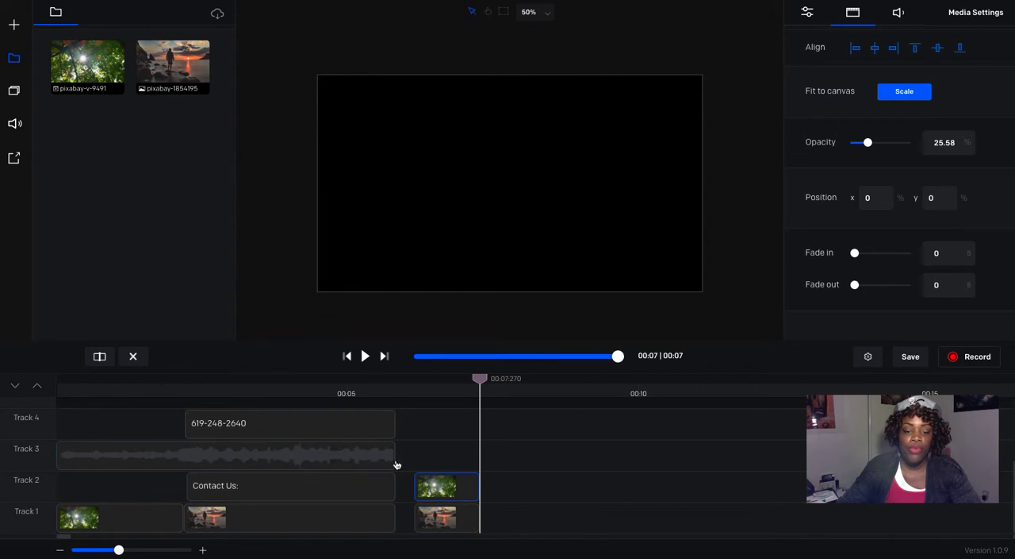
left_click(133, 356)
left_click(423, 510)
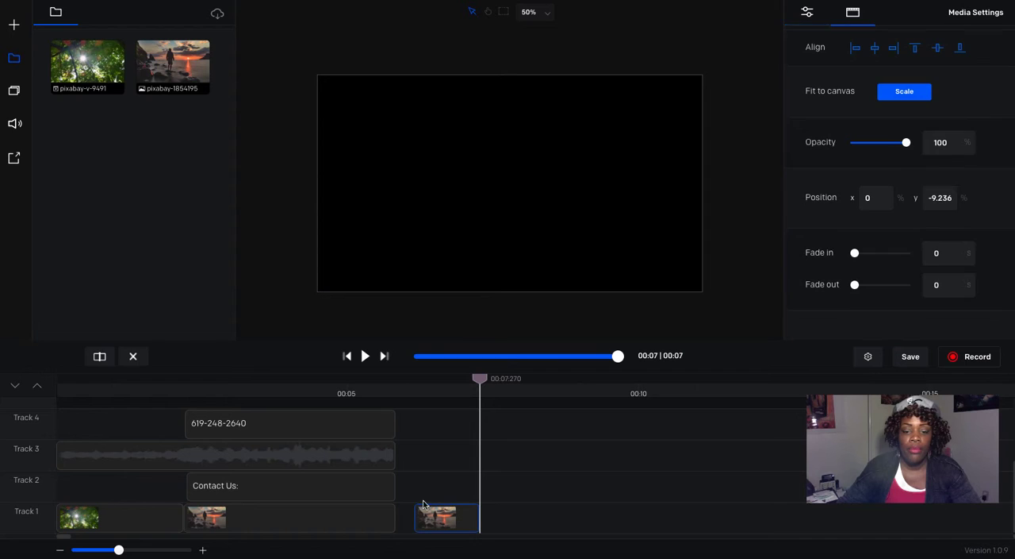
left_click(133, 355)
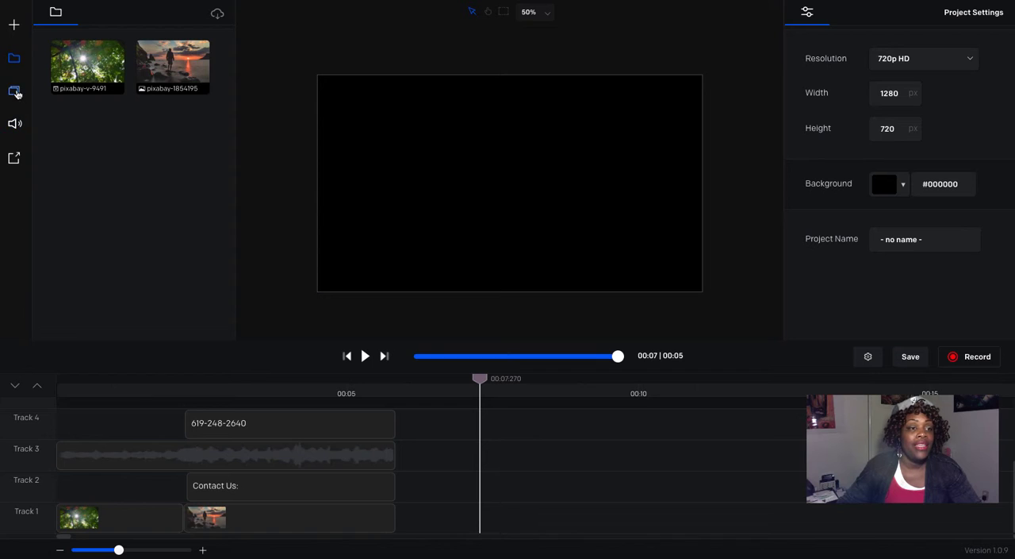
Step: Reorder the tracks by moving the phone number title to Track 3 and the music clip to Track 4
left_click(15, 92)
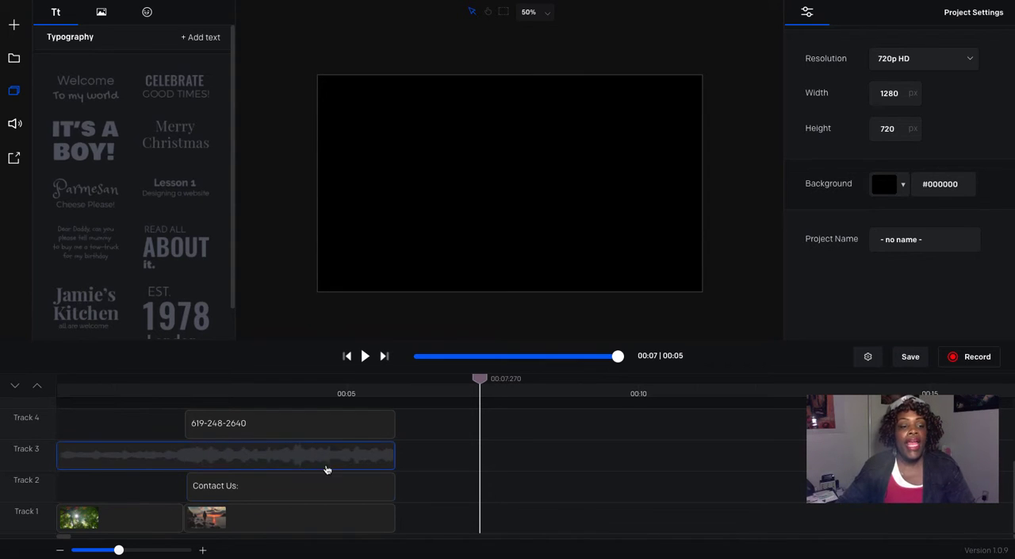
left_click(101, 458)
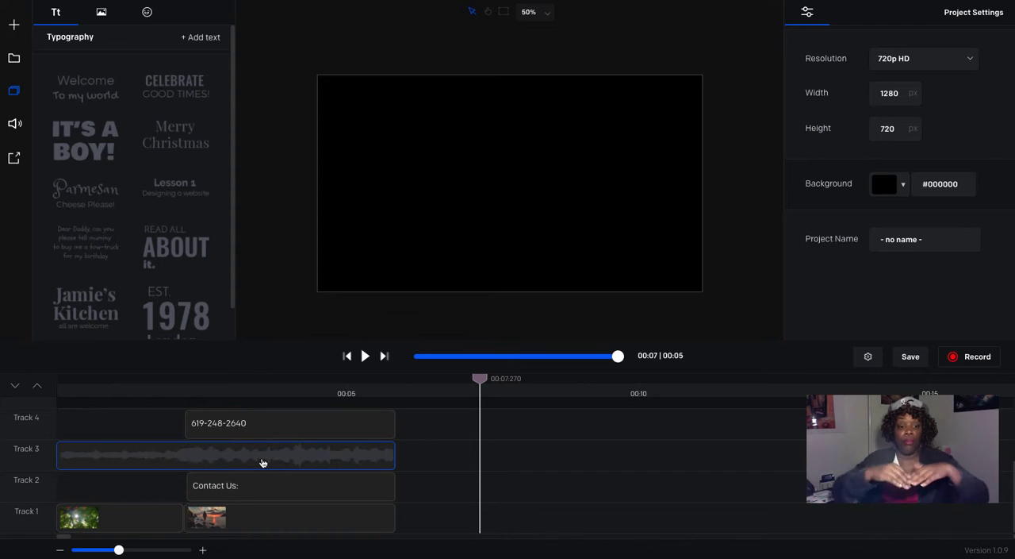
mouse_move(262, 462)
left_mouse_down()
mouse_move(259, 414)
mouse_move(262, 469)
left_mouse_up()
scroll(507, 487, "down", 2)
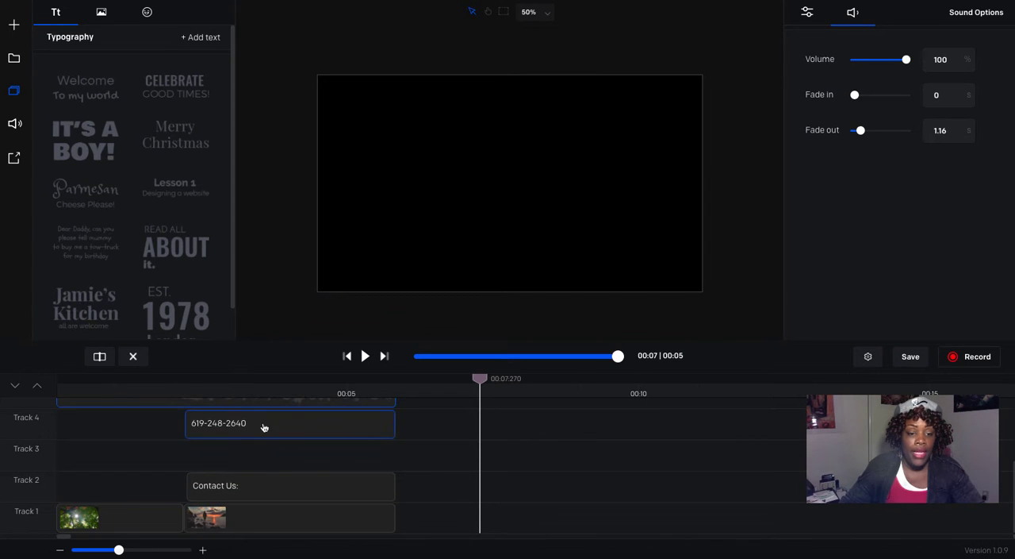
left_click(292, 434)
left_click_drag(291, 434, 292, 466)
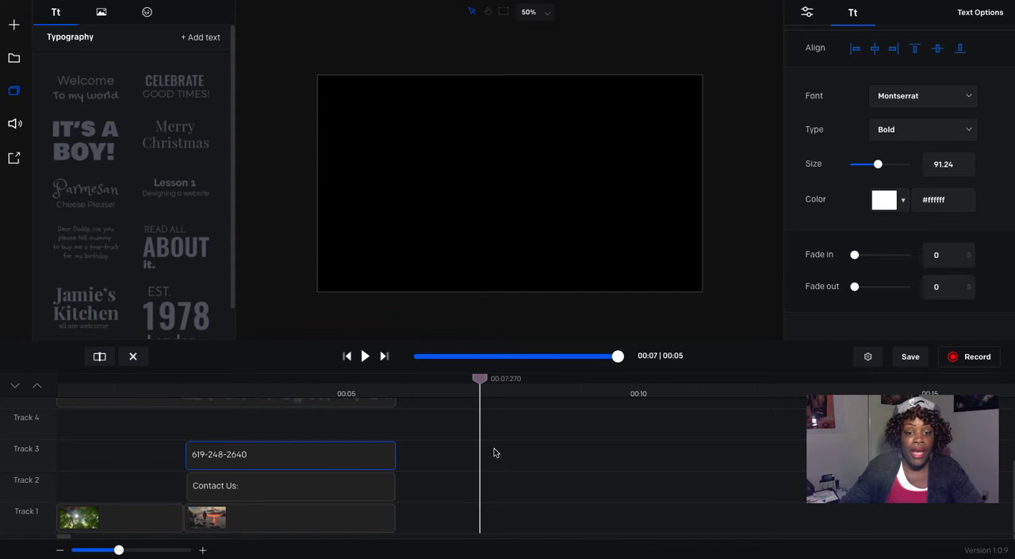
left_click_drag(269, 409, 265, 451)
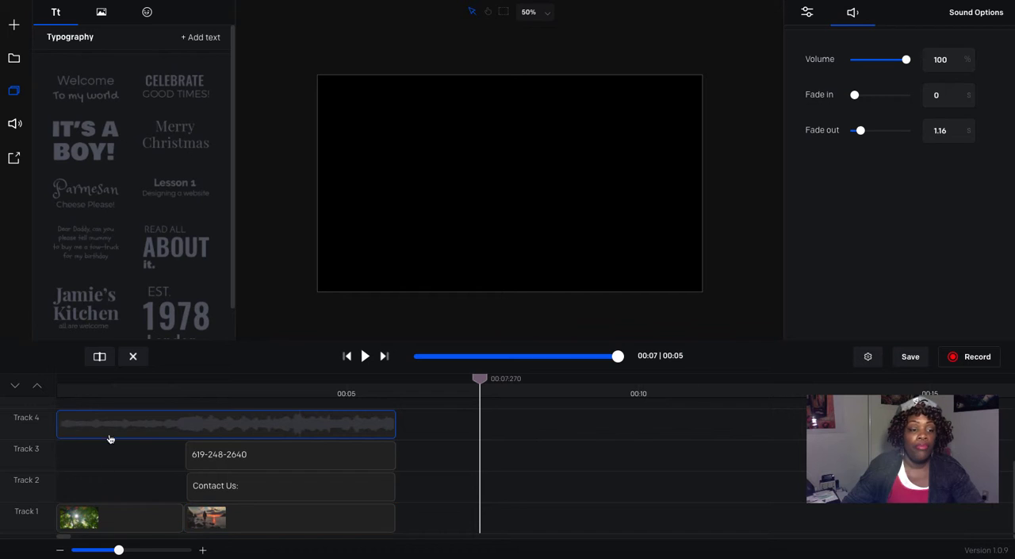
Step: Review the settings of both Track 1 clips, the "Contact Us:" title and the phone number title
left_click(119, 518)
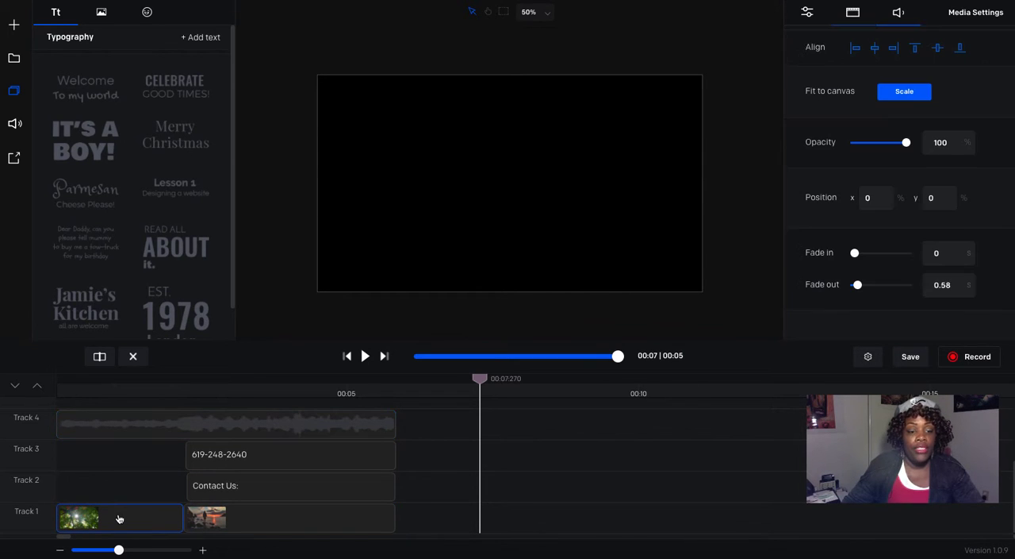
left_click(243, 523)
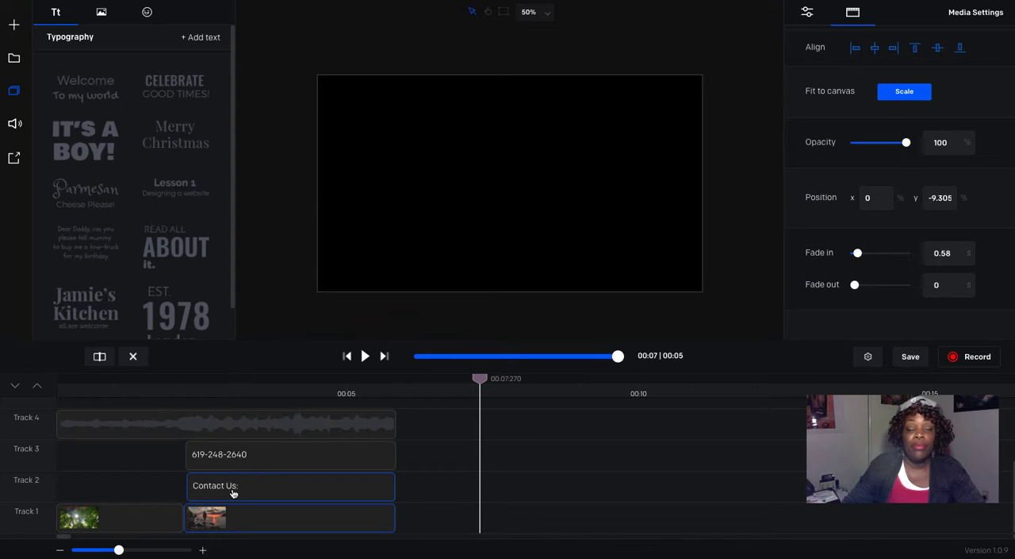
left_click(233, 492)
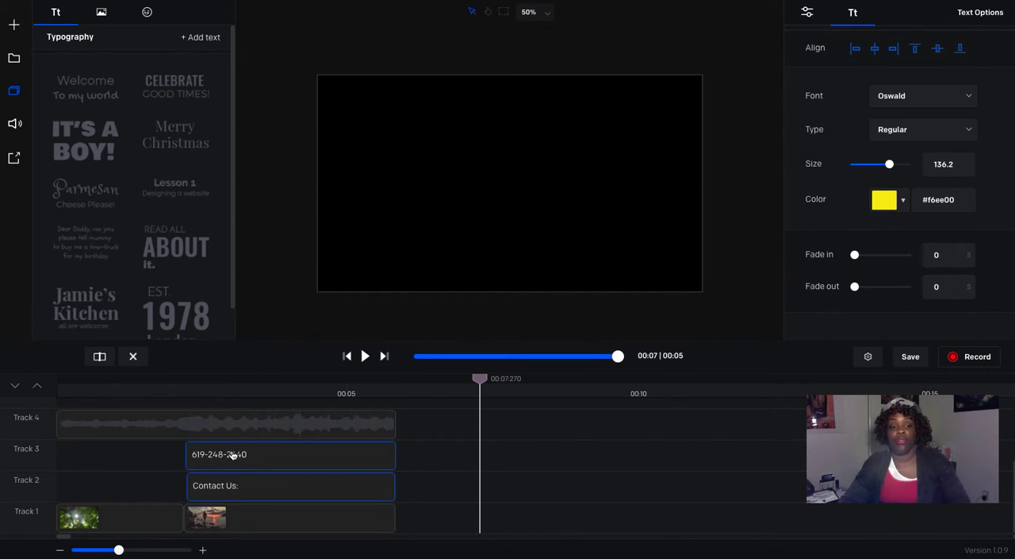
left_click(233, 455)
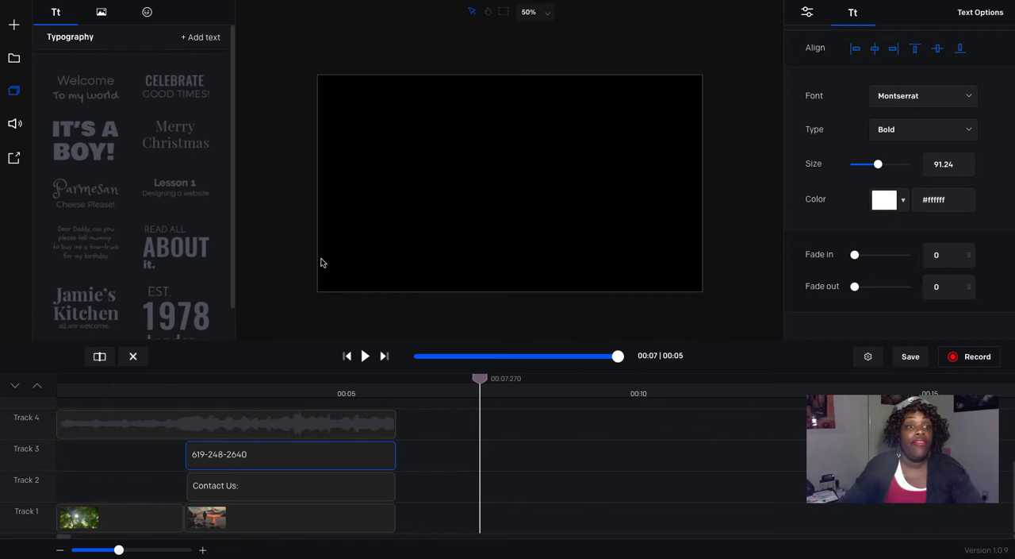
Step: Search the stock image library for "red" and browse the results
left_click(14, 60)
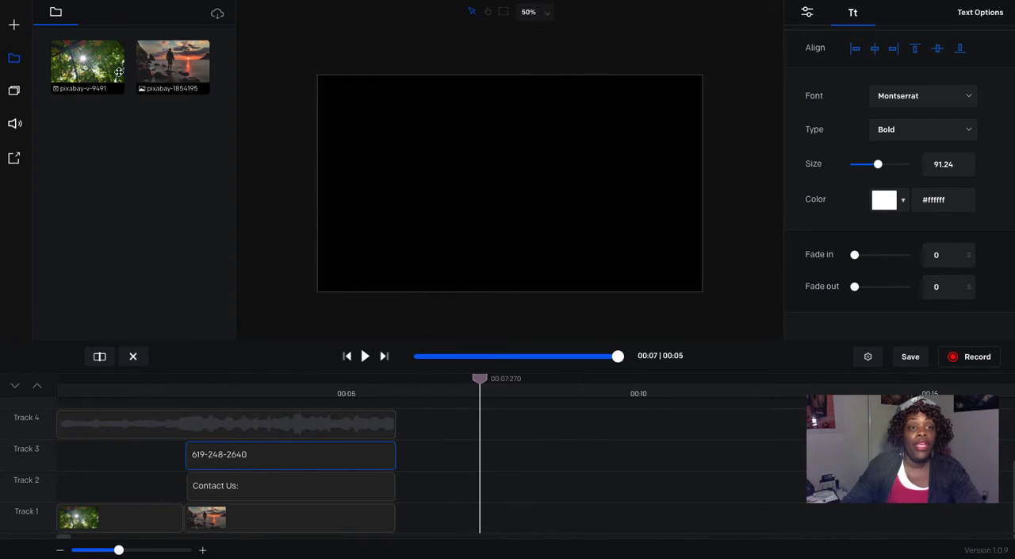
left_click(218, 15)
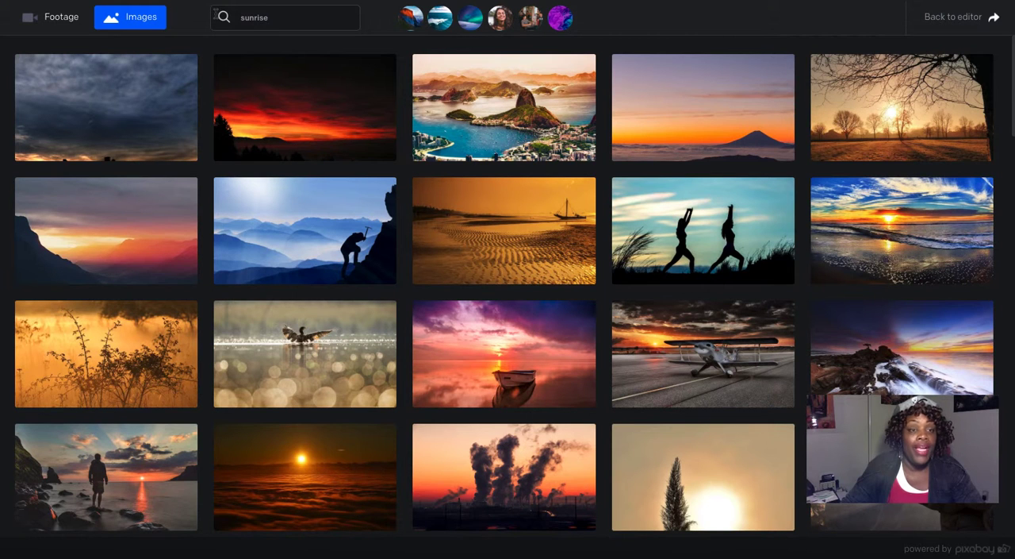
mouse_move(171, 201)
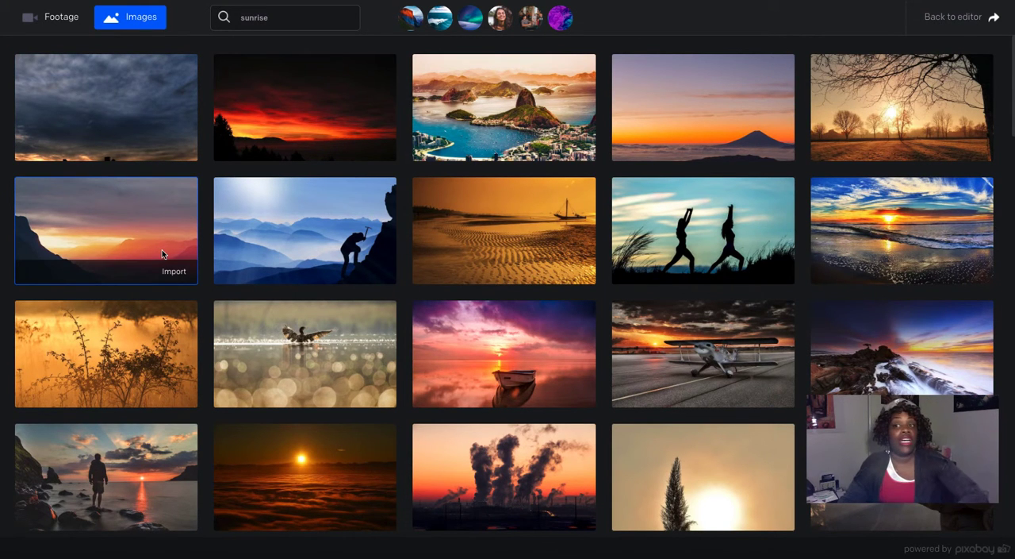
double_click(286, 19)
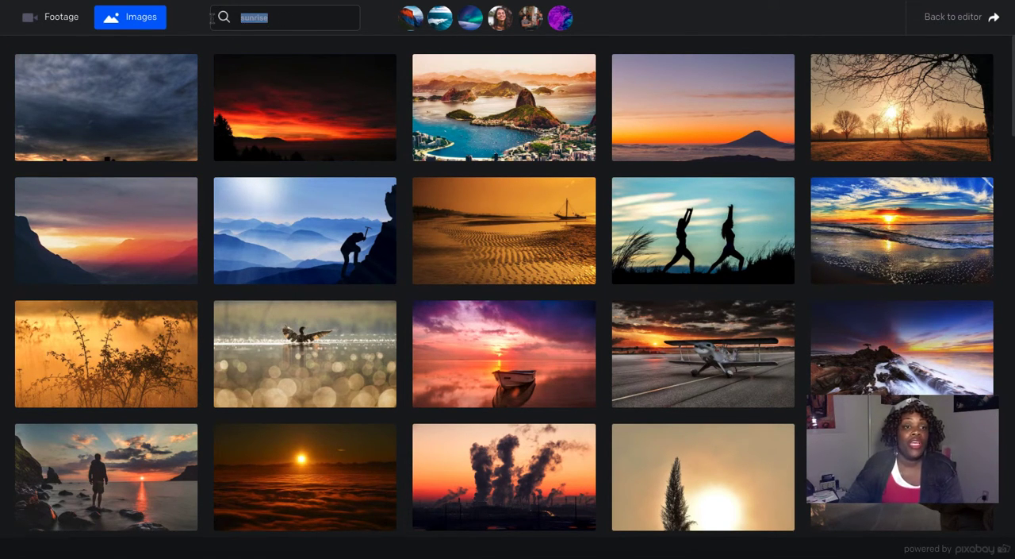
mouse_move(287, 138)
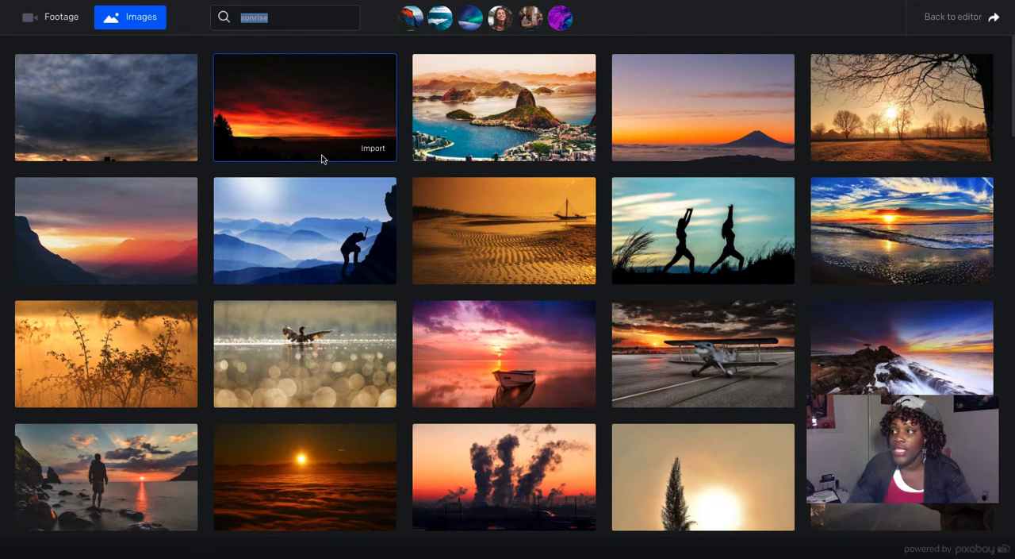
type("red")
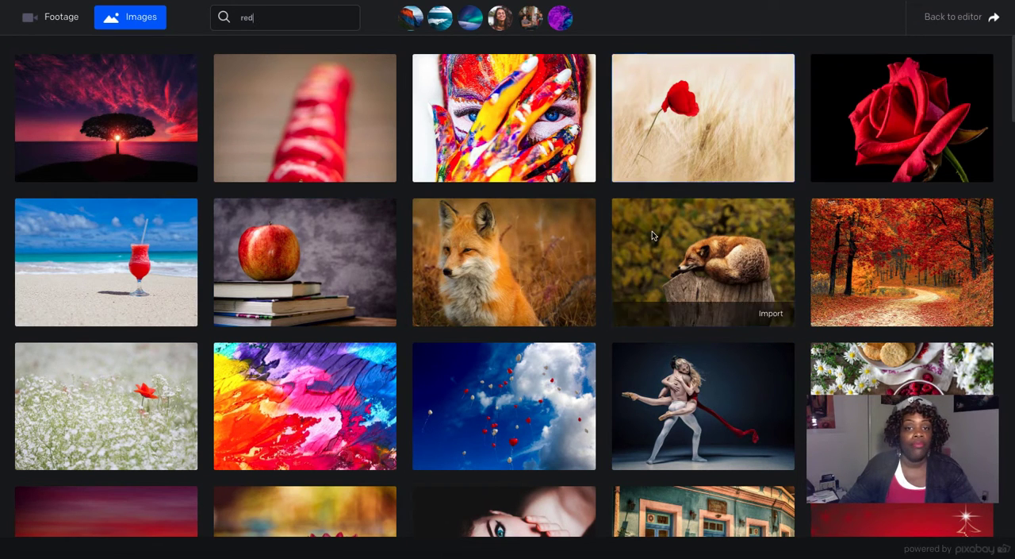
scroll(595, 300, "down", 3)
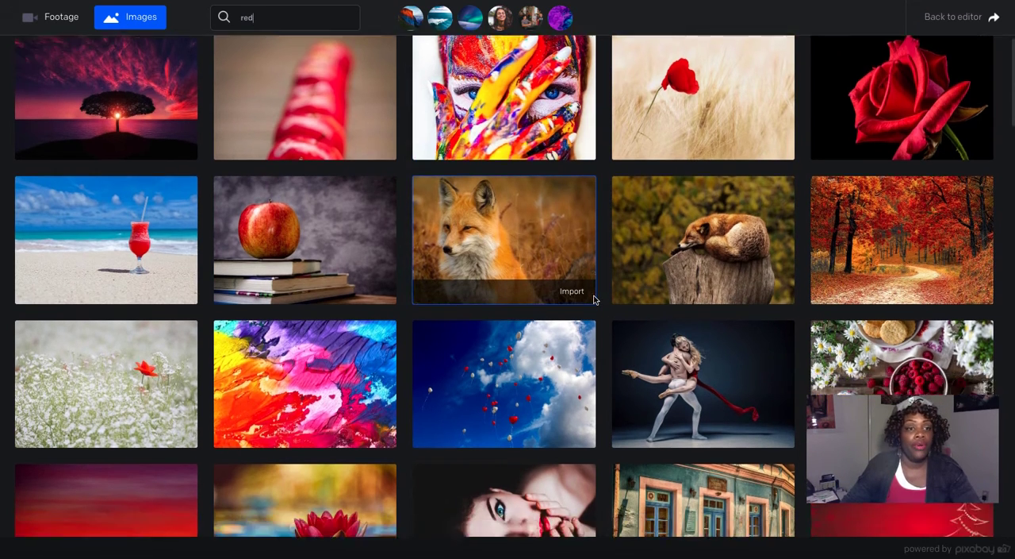
scroll(595, 299, "down", 2)
scroll(595, 300, "down", 3)
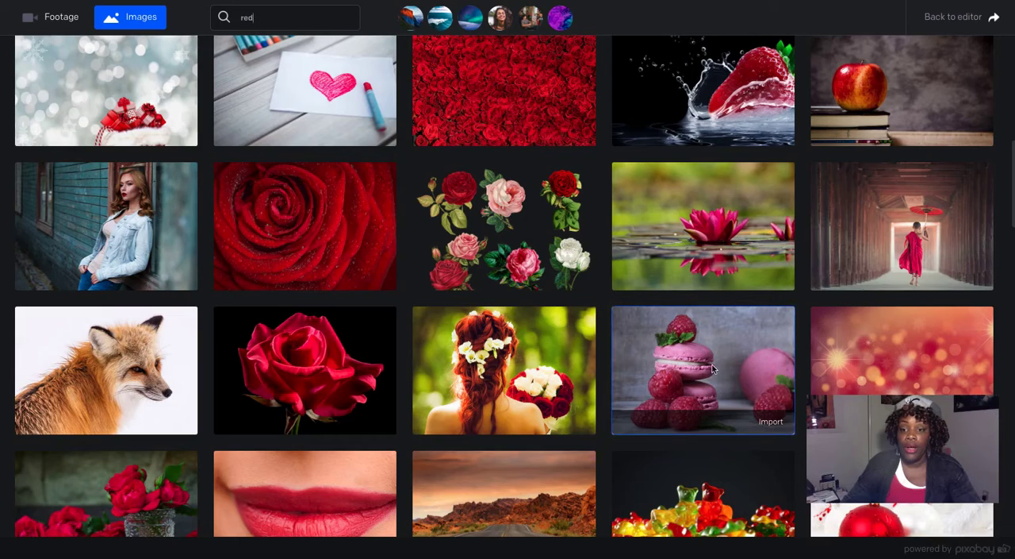
scroll(716, 369, "down", 5)
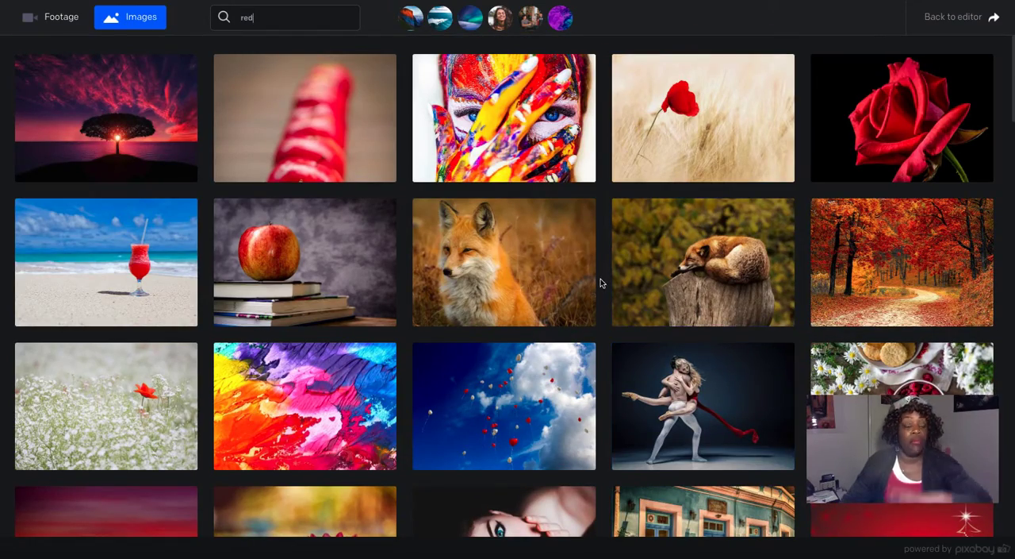
Step: Switch the "red" stock search to footage and browse the clips
left_click(57, 19)
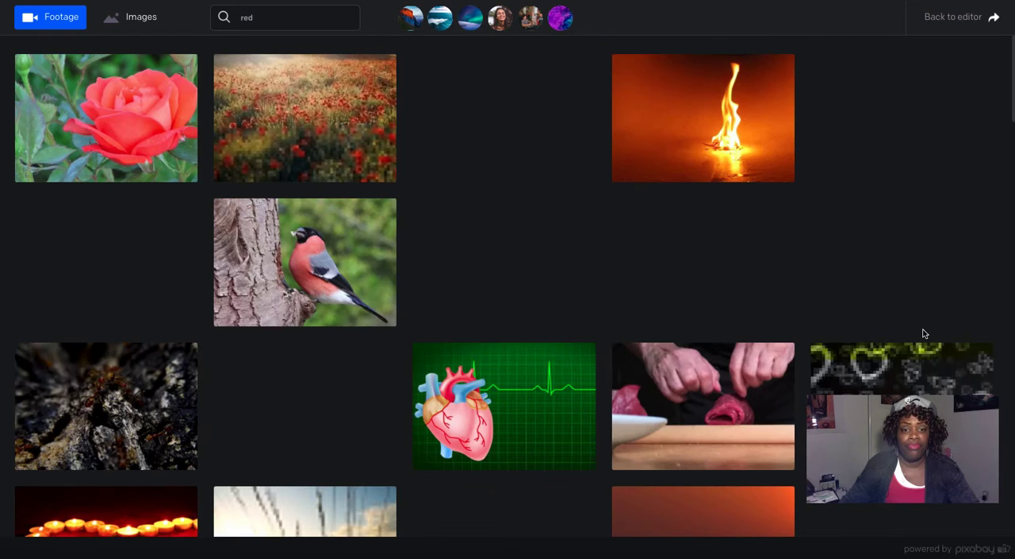
mouse_move(349, 273)
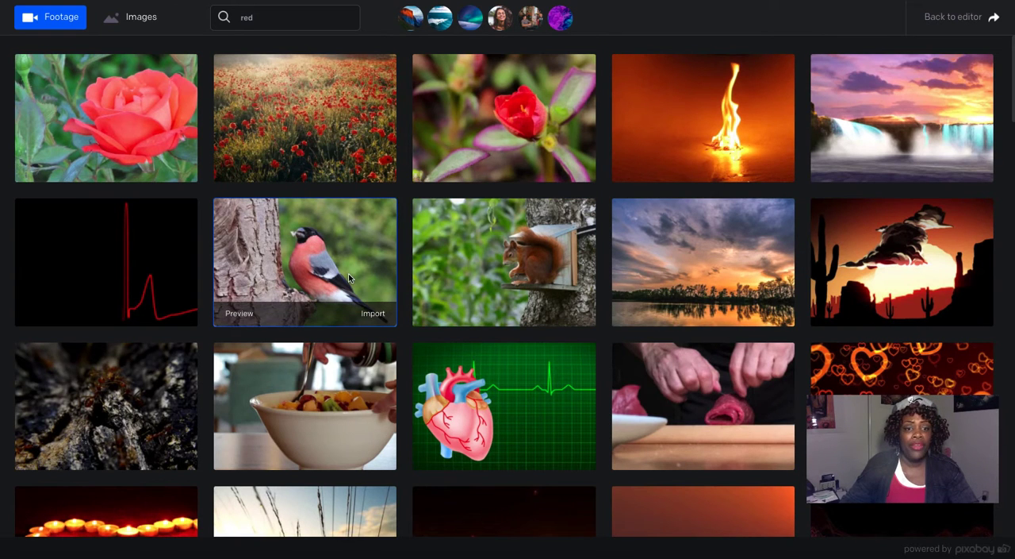
mouse_move(104, 264)
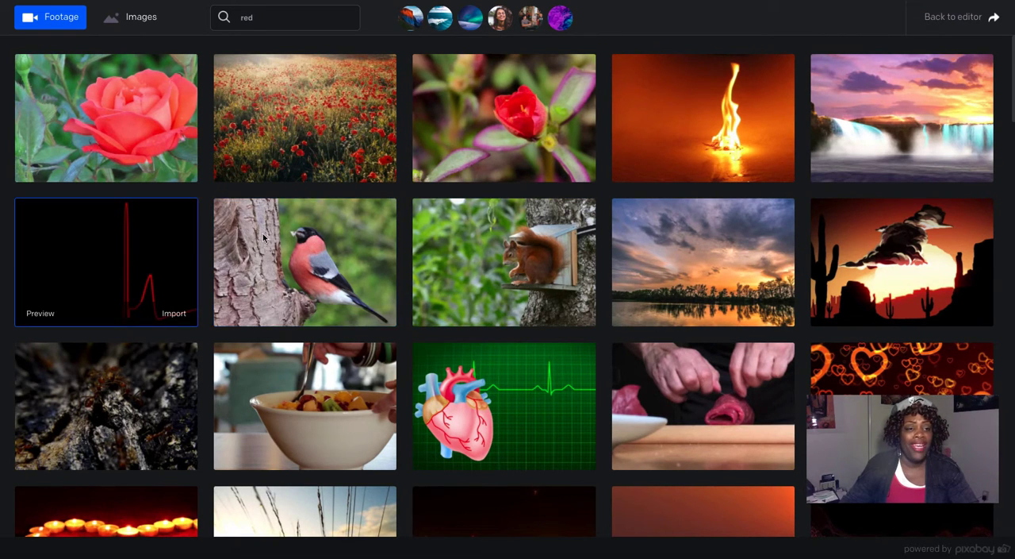
mouse_move(660, 319)
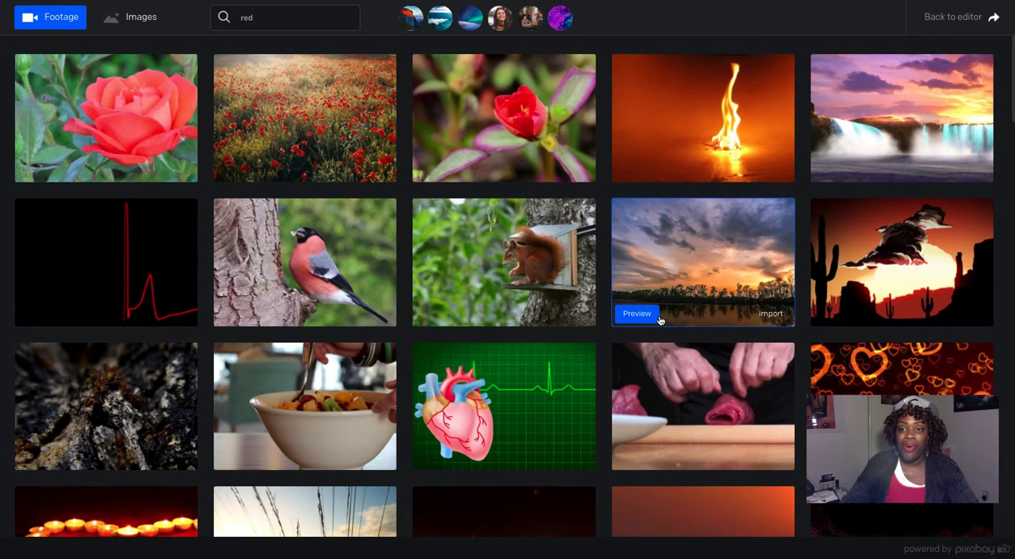
scroll(661, 318, "down", 10)
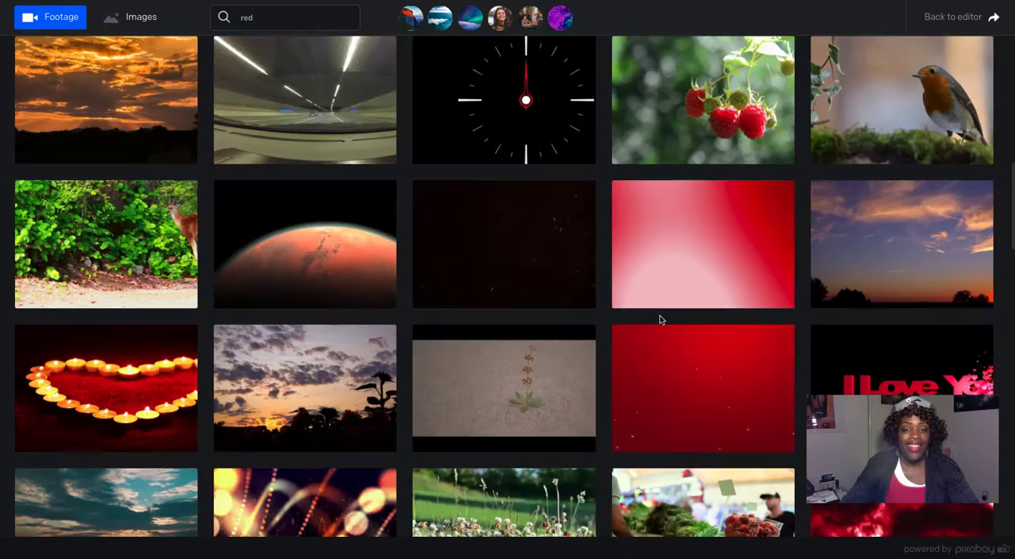
scroll(660, 318, "down", 5)
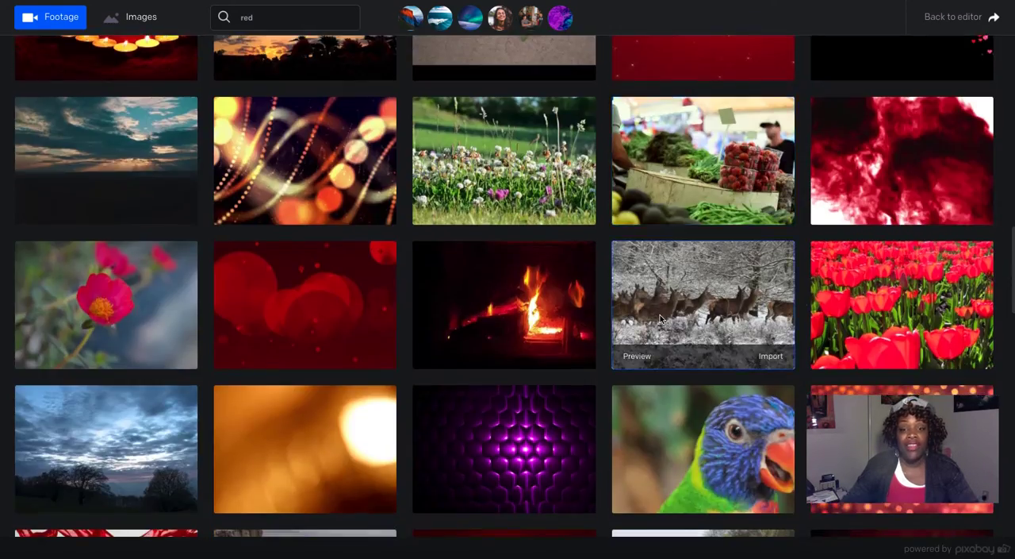
scroll(660, 317, "down", 3)
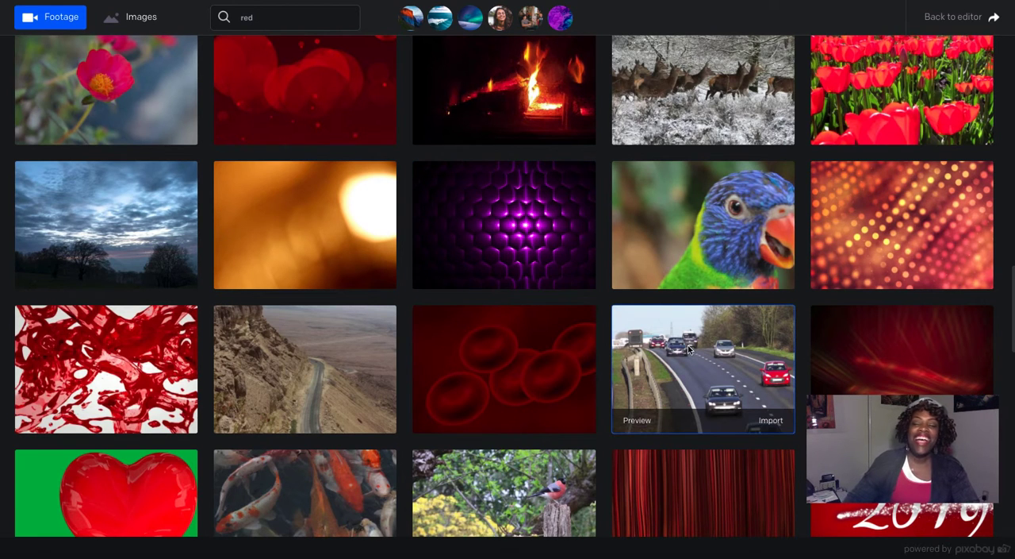
Step: Preview the purple glowing honeycomb footage clip, close the preview and go back to the editor
left_click(438, 277)
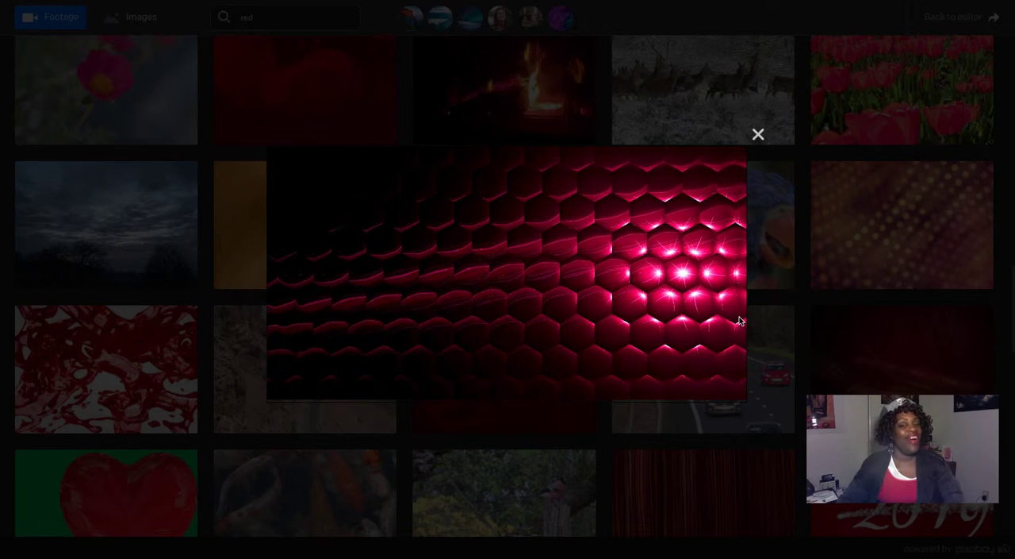
left_click(758, 135)
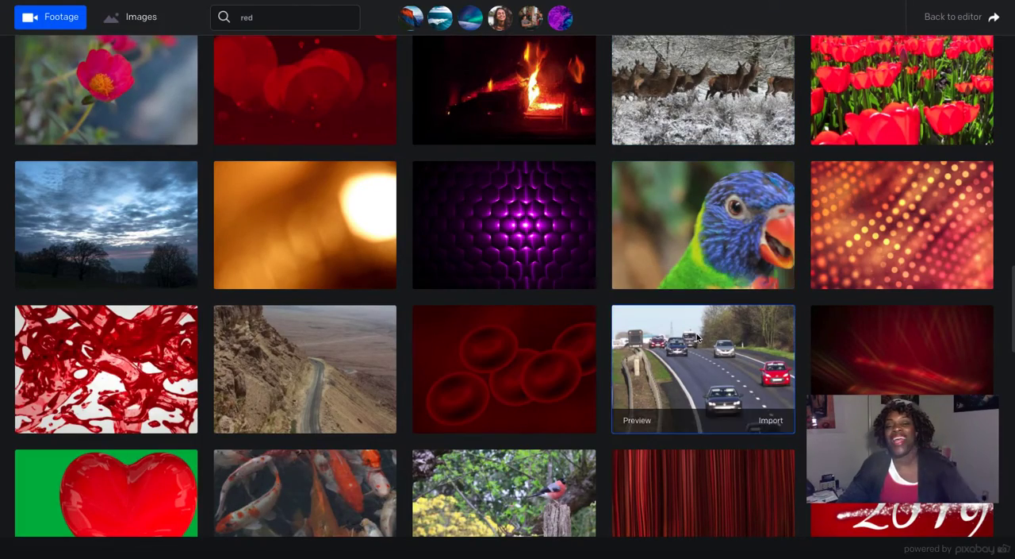
scroll(730, 286, "down", 10)
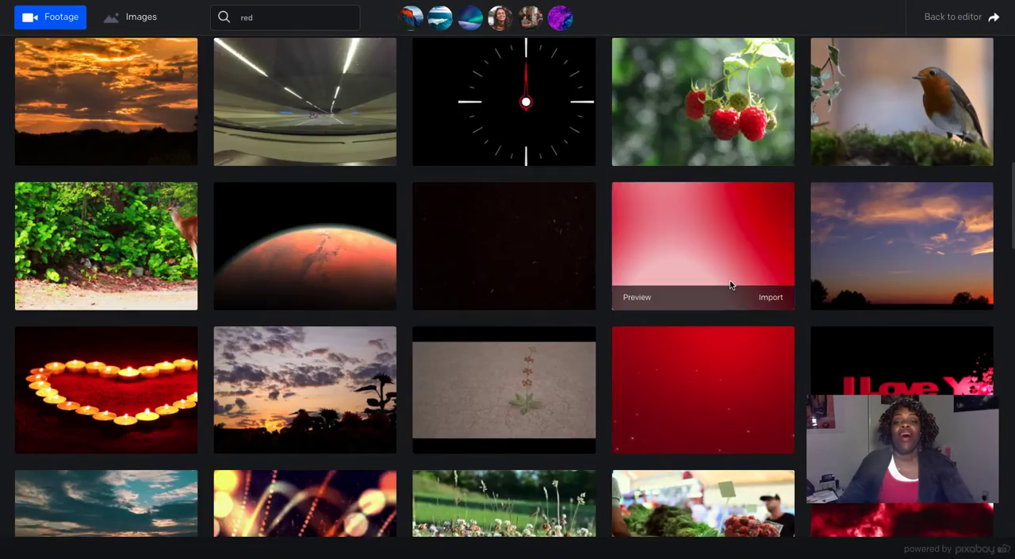
scroll(731, 286, "up", 8)
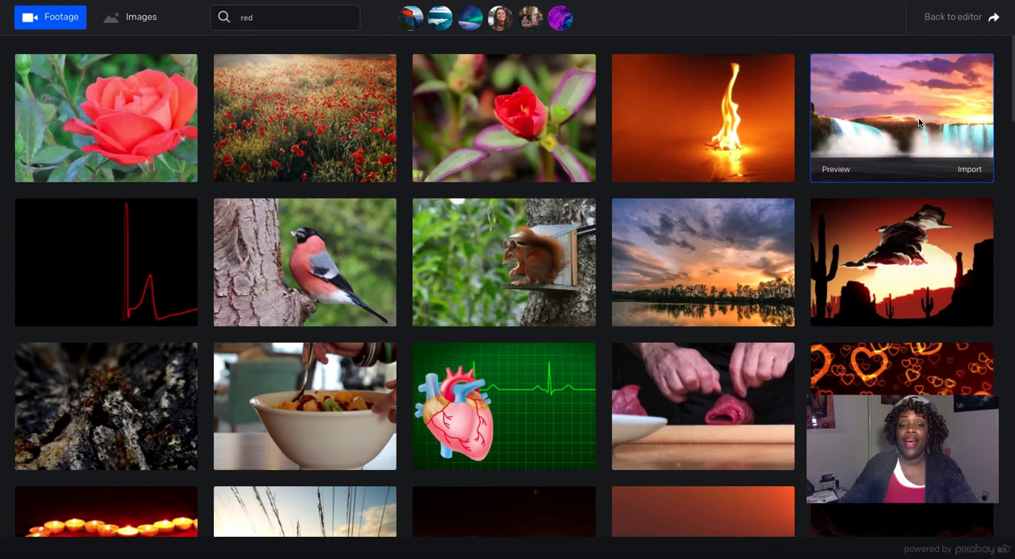
left_click(964, 24)
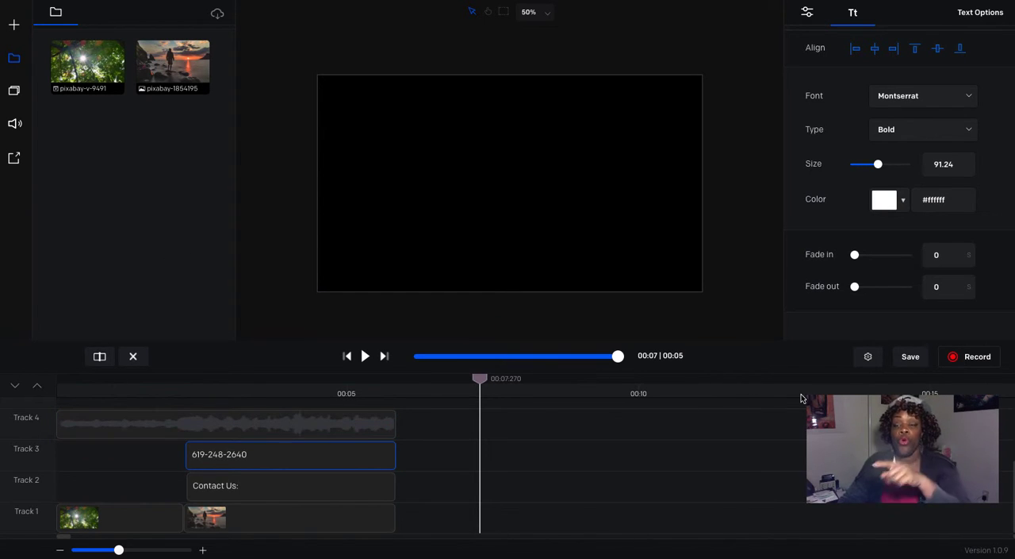
Step: Open the recording options and review the screen, webcam and microphone settings
left_click(991, 363)
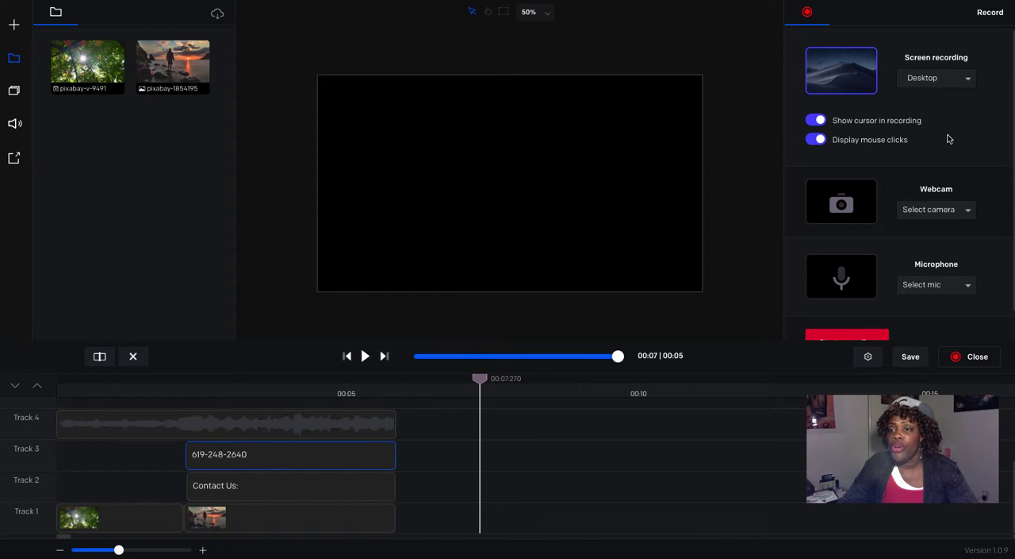
scroll(949, 139, "down", 1)
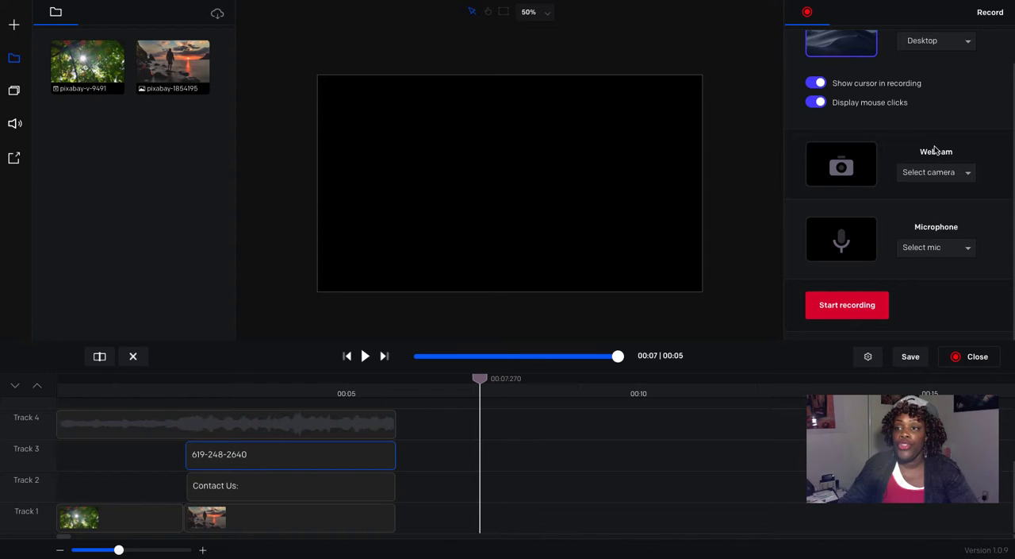
scroll(934, 145, "up", 1)
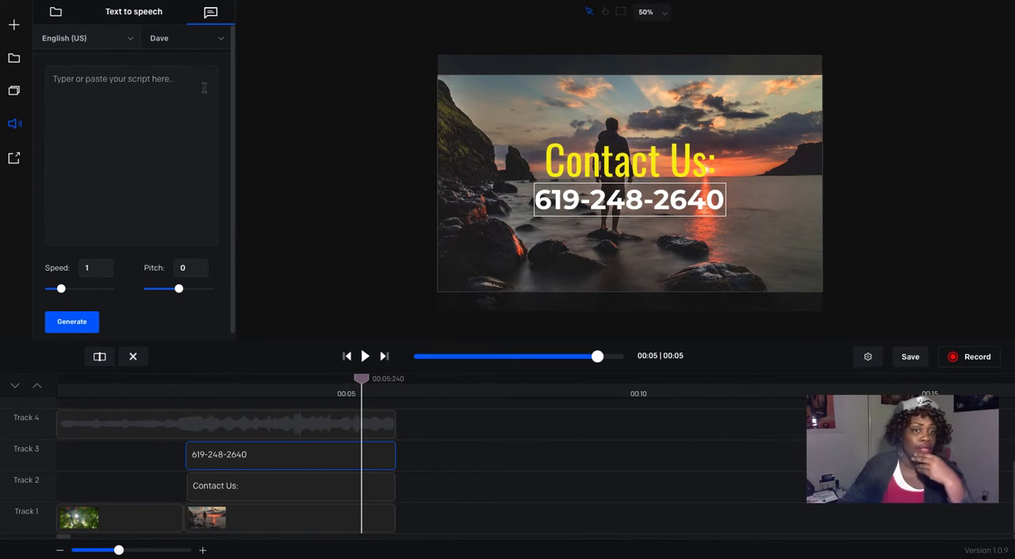
Step: Copy the paragraph beginning "Because the art of cold calling is a tricky one" from the Copper article in the browser and return to the editor
left_click_drag(705, 353, 443, 307)
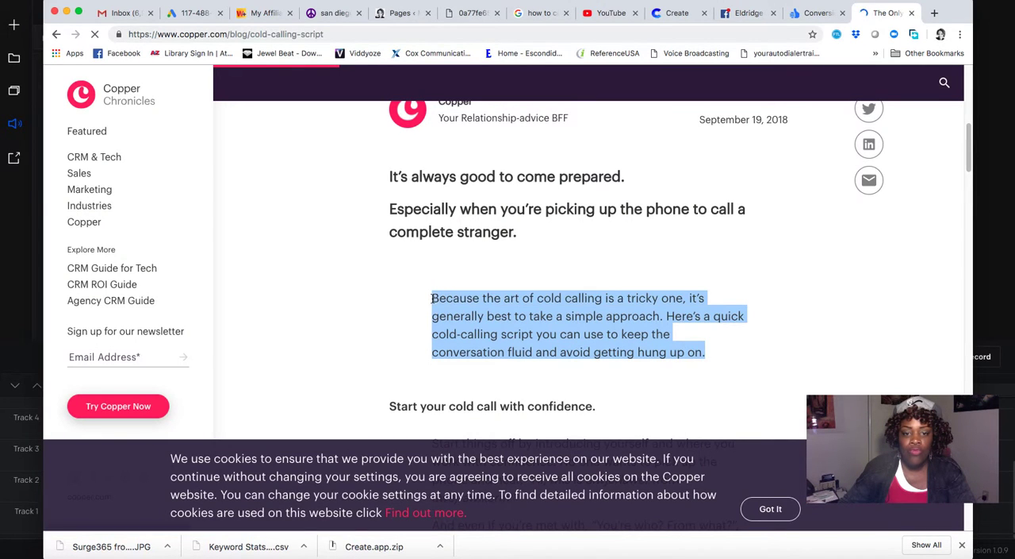
right_click(481, 316)
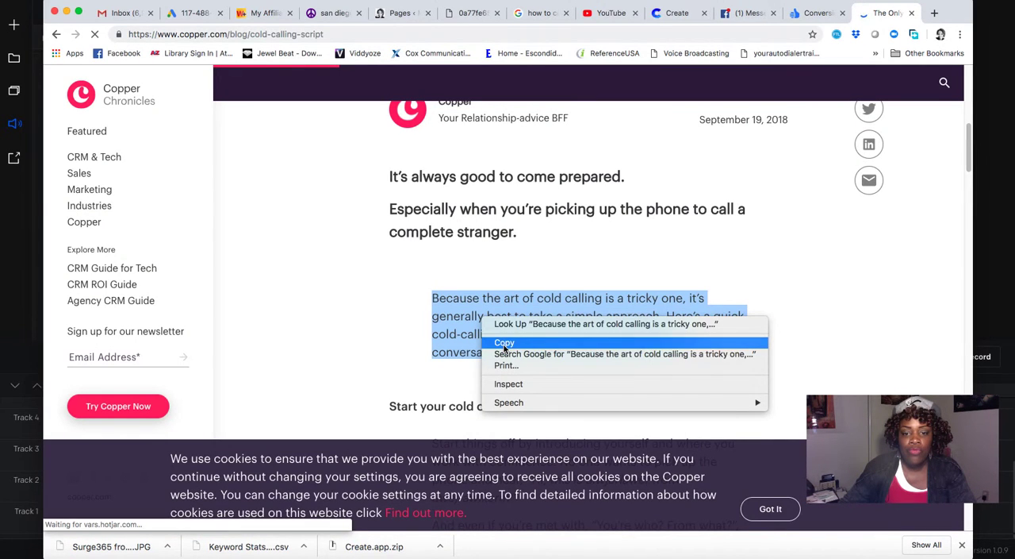
left_click(496, 341)
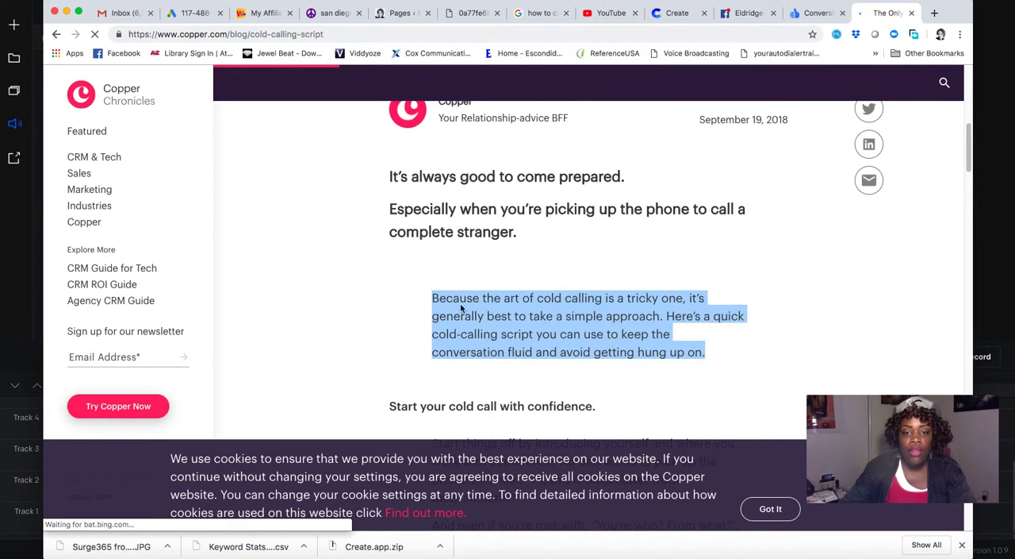
left_click(67, 12)
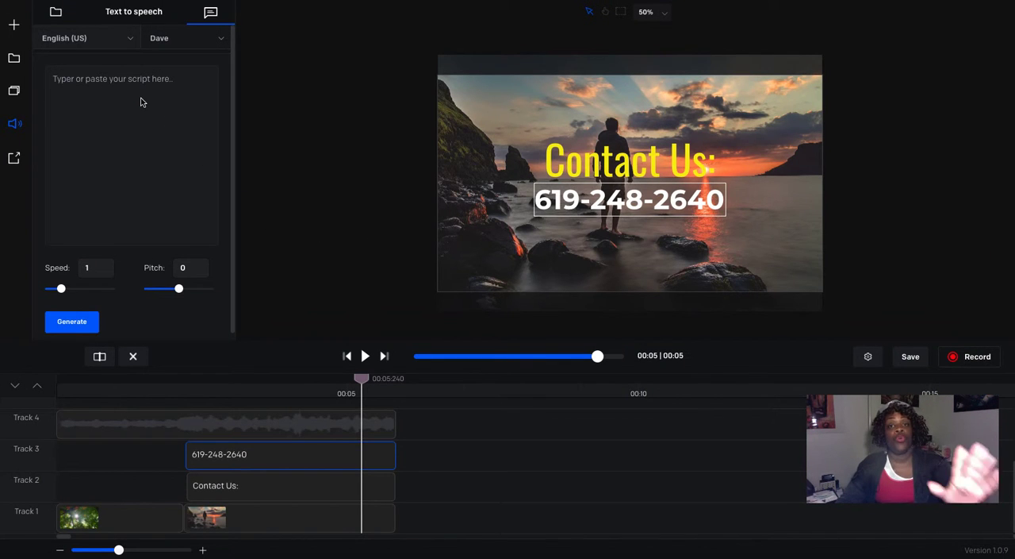
Step: Paste the copied cold-calling paragraph as the text-to-speech script and choose the Michelle voice
left_click(139, 82)
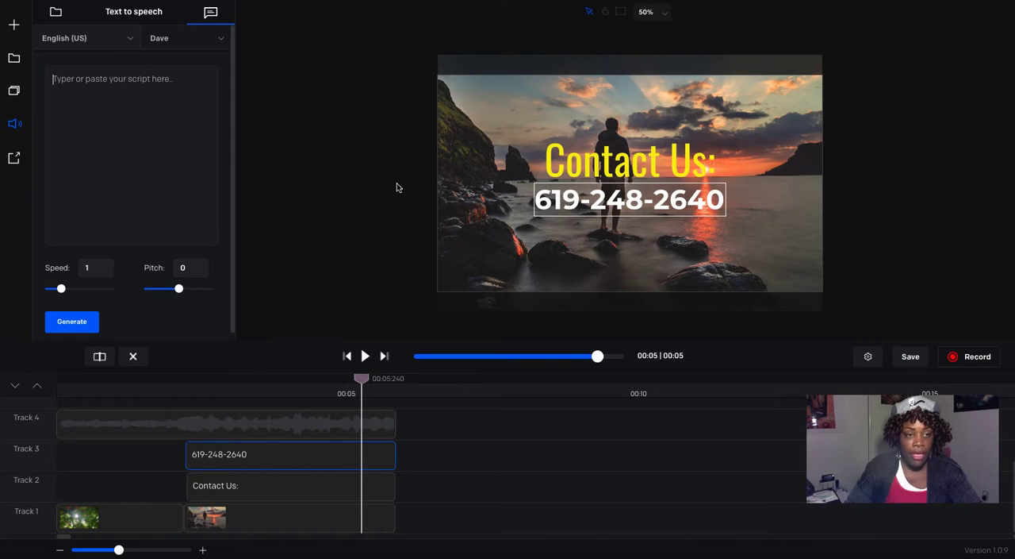
key("ctrl+v")
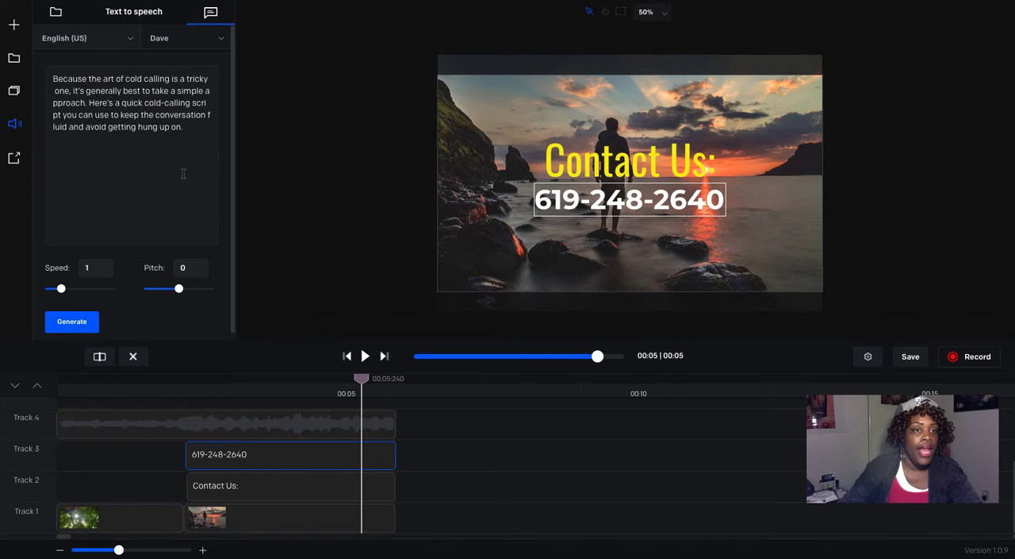
left_click(220, 41)
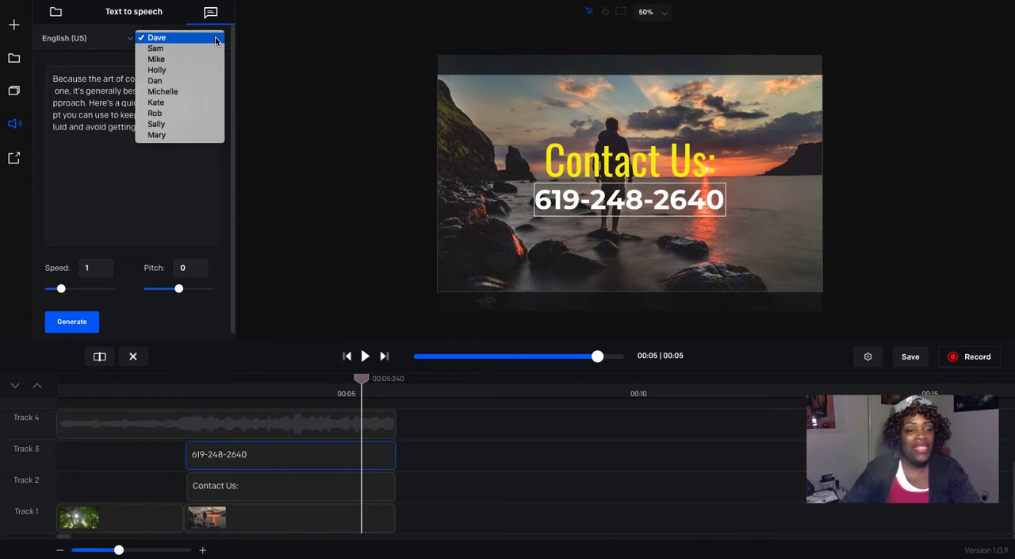
left_click(190, 96)
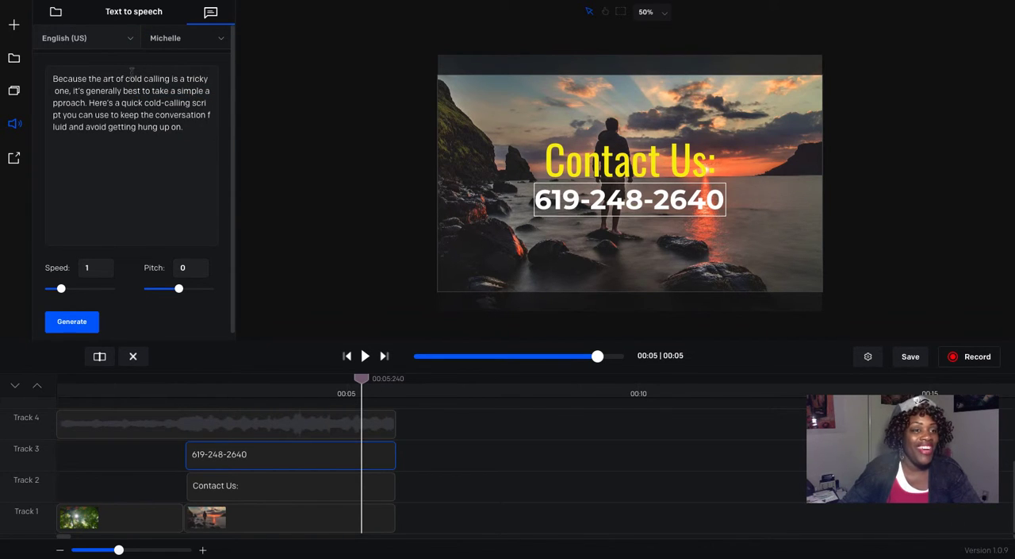
Step: Set the speech language to English (UK), then generate the narration and listen to its preview
left_click(130, 40)
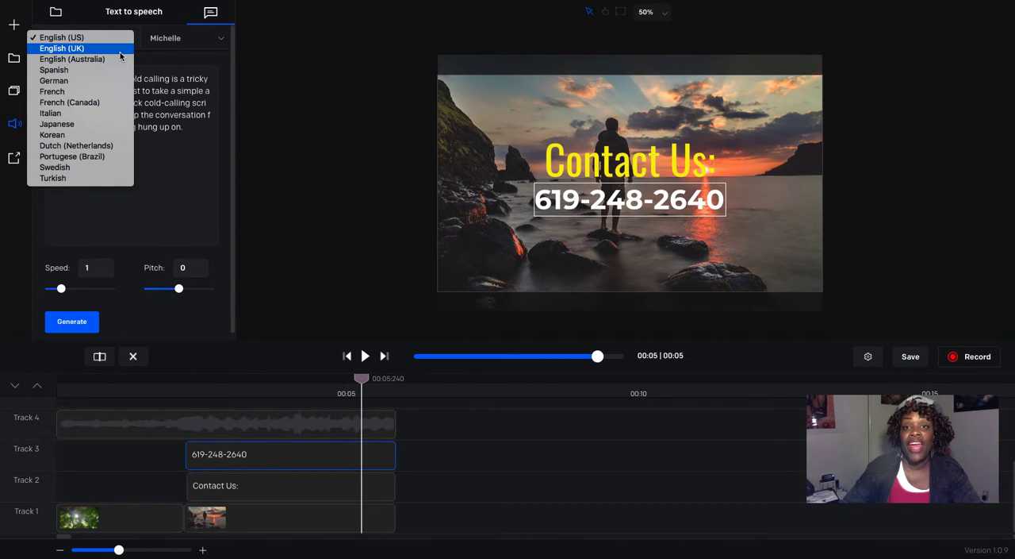
left_click(120, 50)
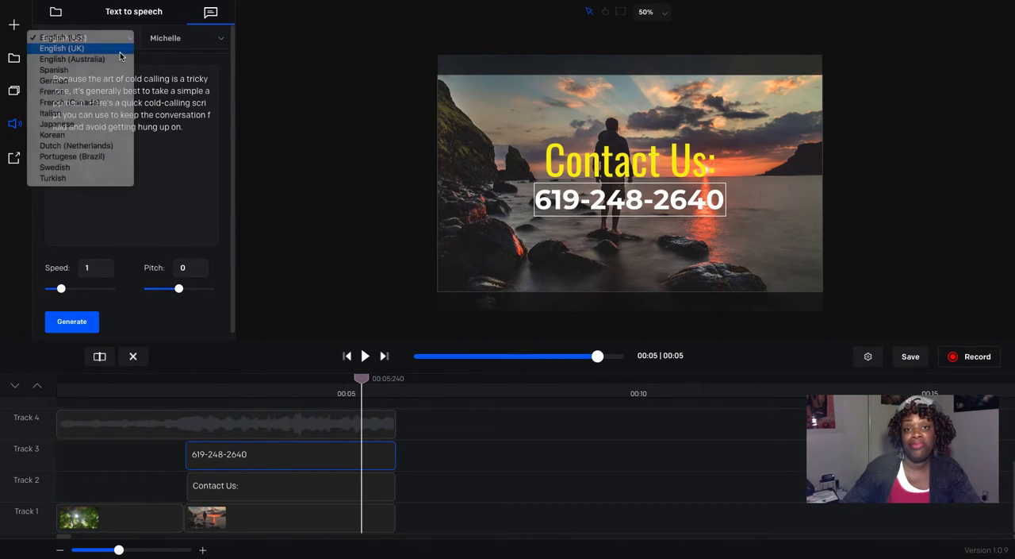
left_click(67, 328)
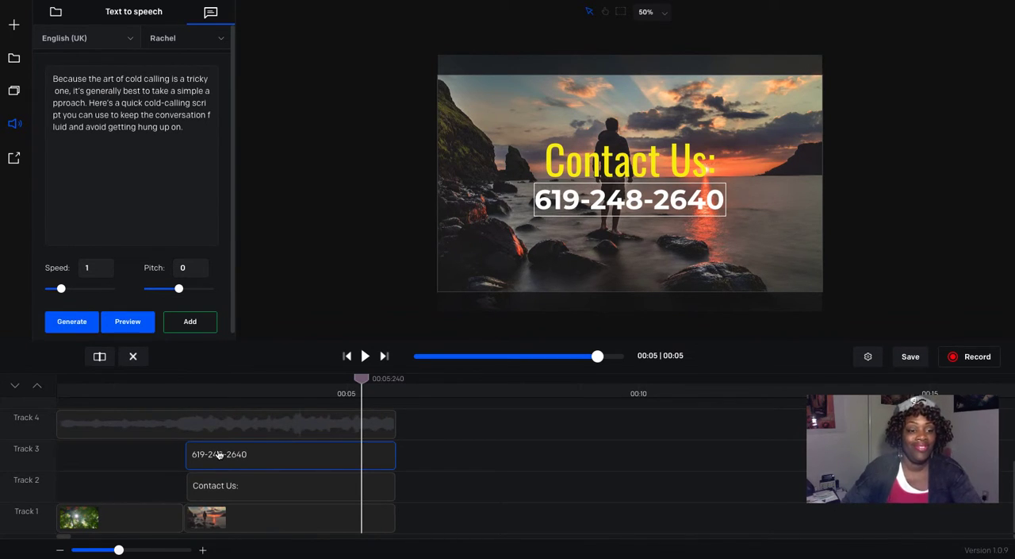
left_click(125, 323)
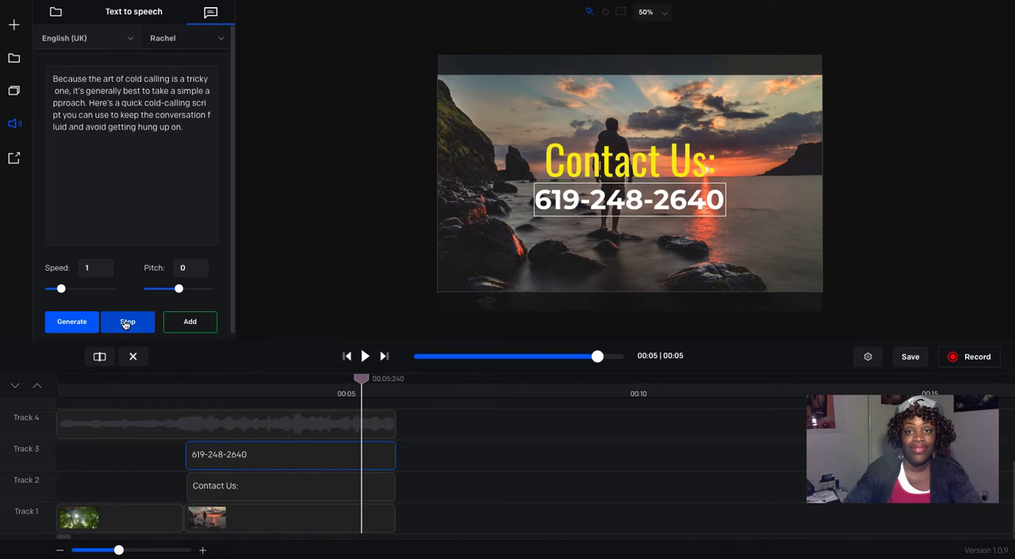
left_click(127, 321)
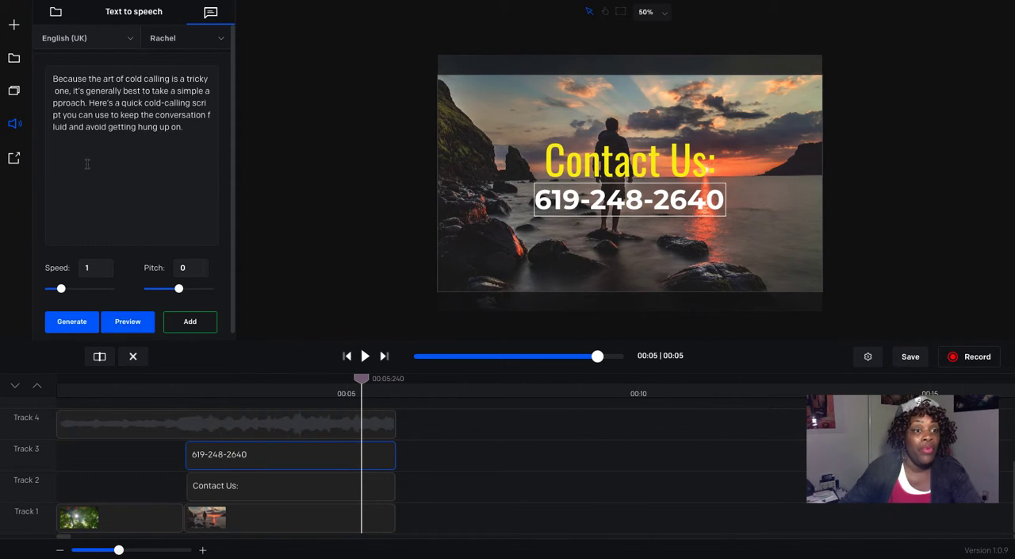
Step: Set the speech language to French, then generate the narration and listen to its preview
left_click(128, 38)
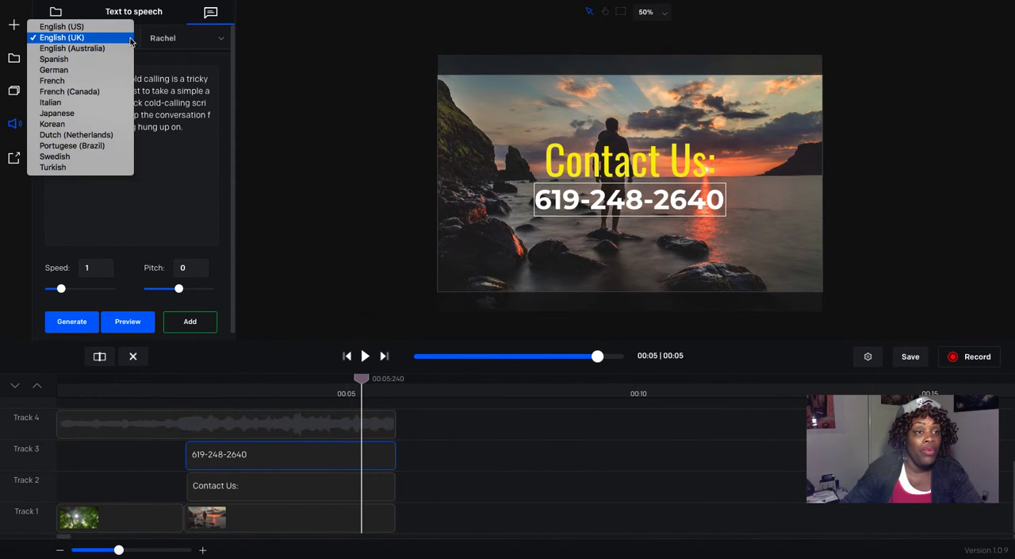
left_click(107, 80)
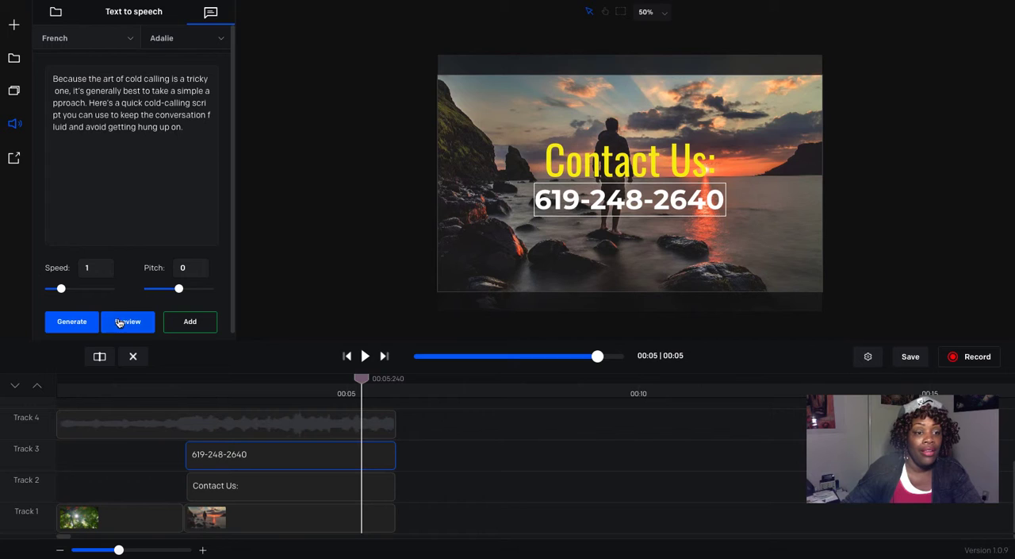
left_click(73, 321)
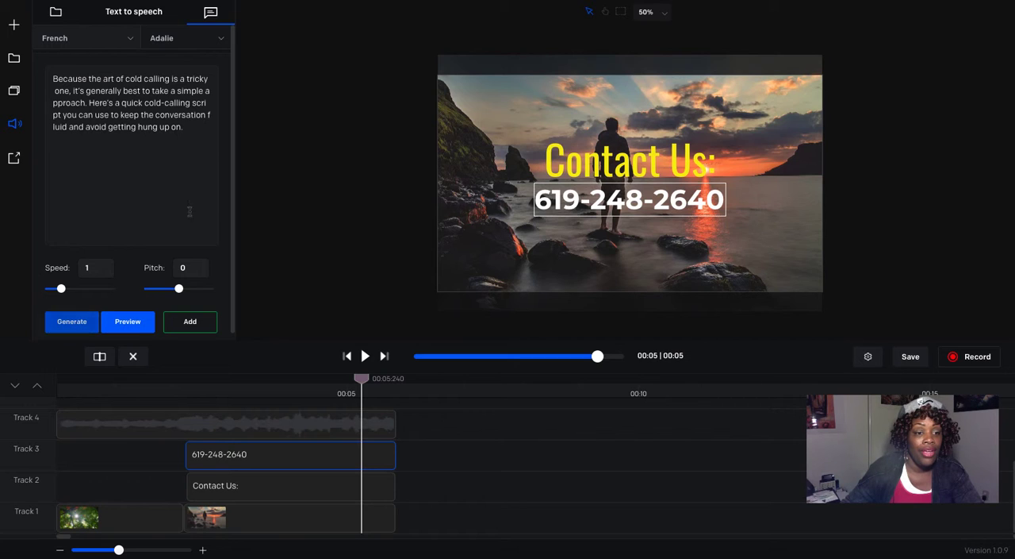
left_click(133, 326)
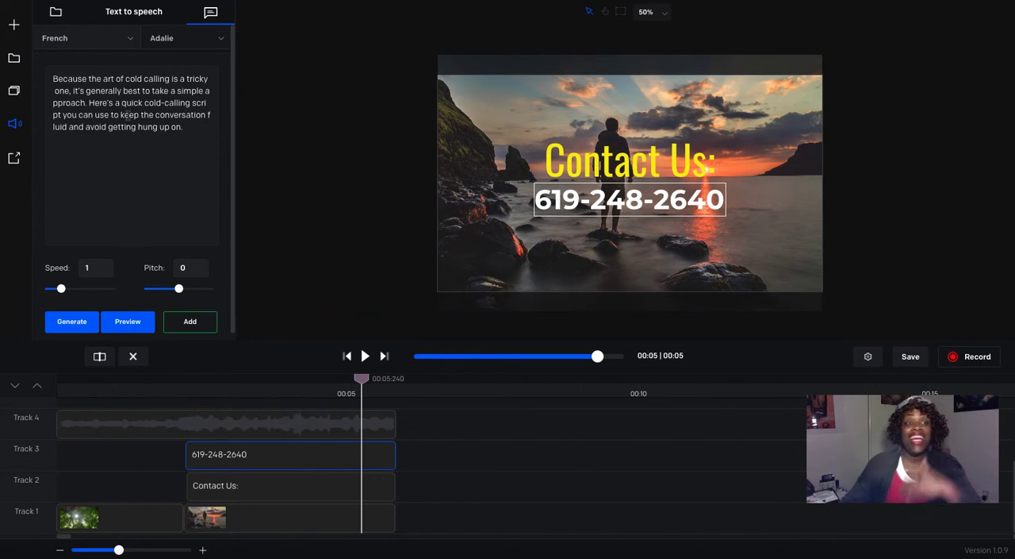
Step: Set the speech language to Japanese, then generate the narration and listen to its preview
left_click(128, 44)
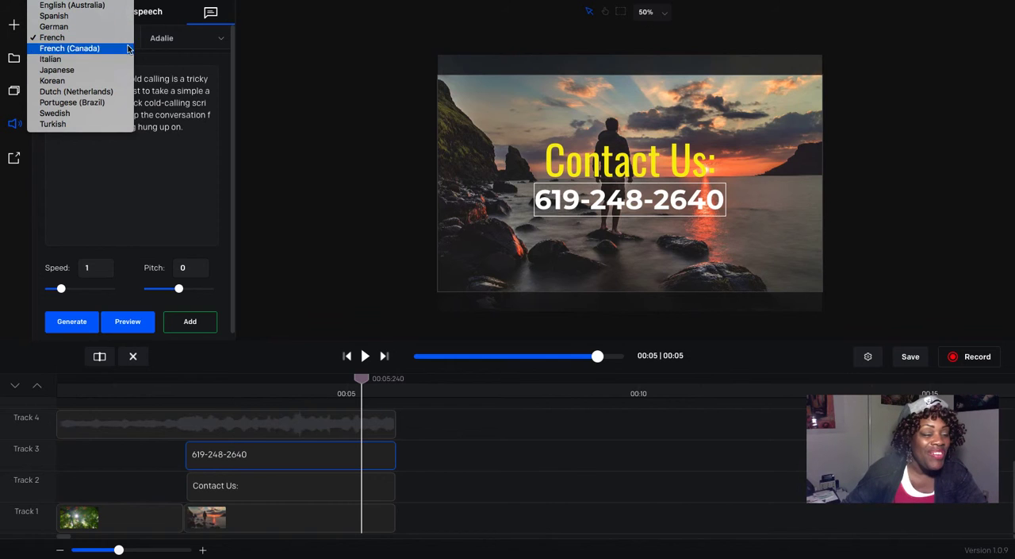
left_click(119, 73)
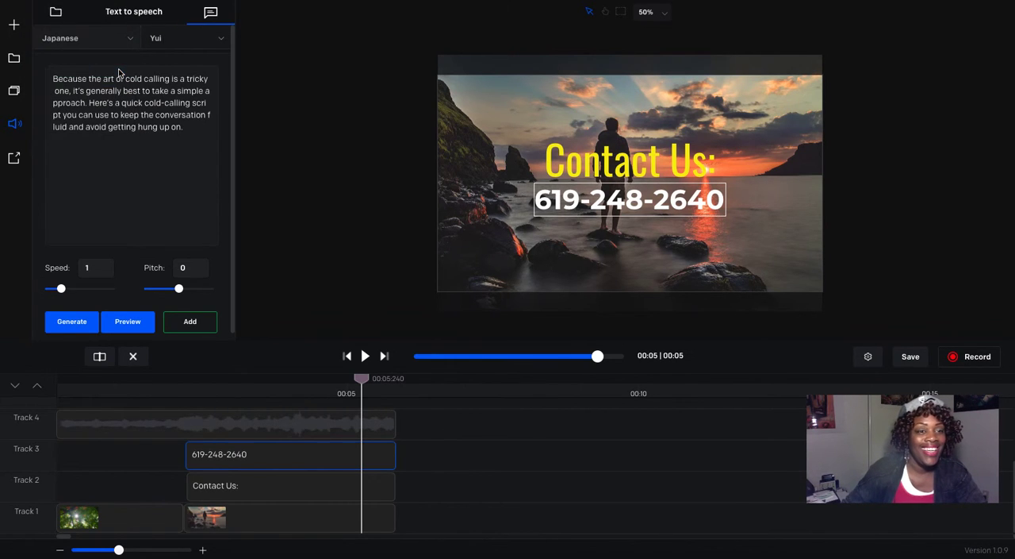
left_click(68, 325)
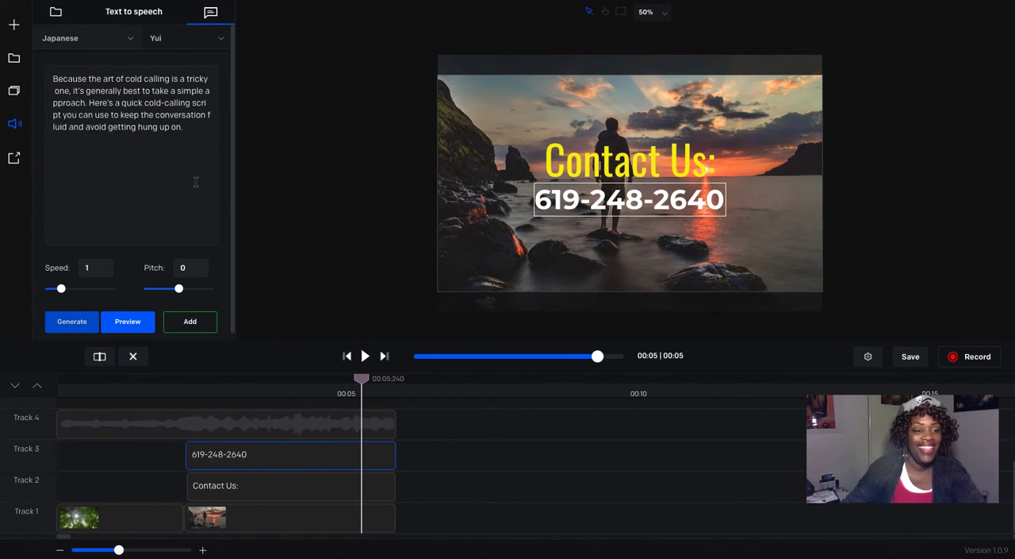
left_click(131, 323)
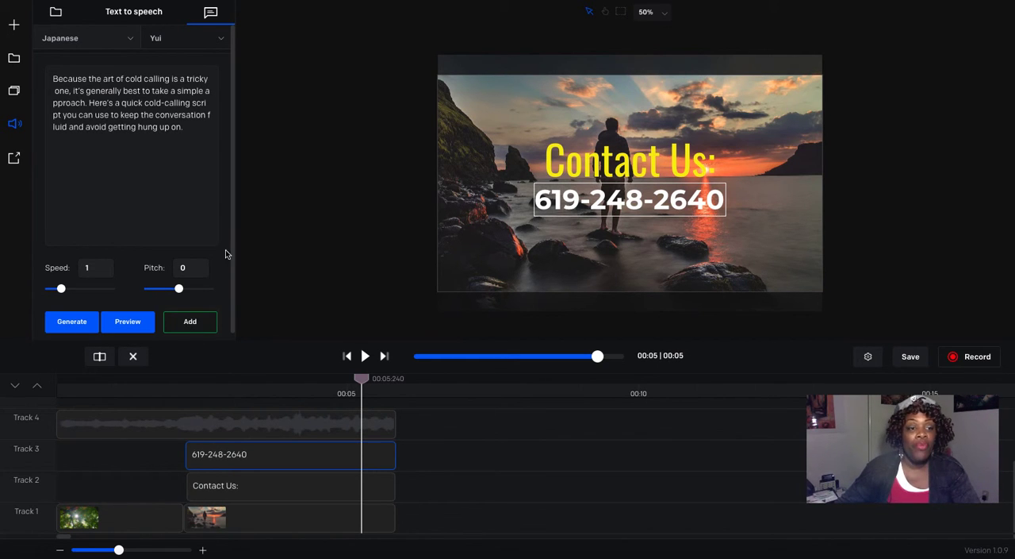
Step: Add the script to Track 5 as English (US) narration in the Michelle voice and play the video from the start
left_click(84, 38)
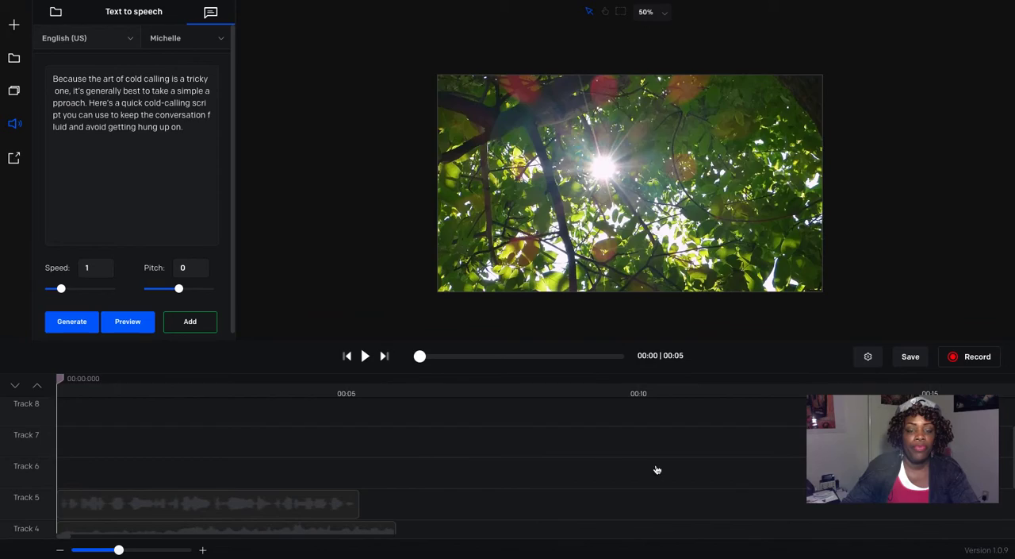
key("space")
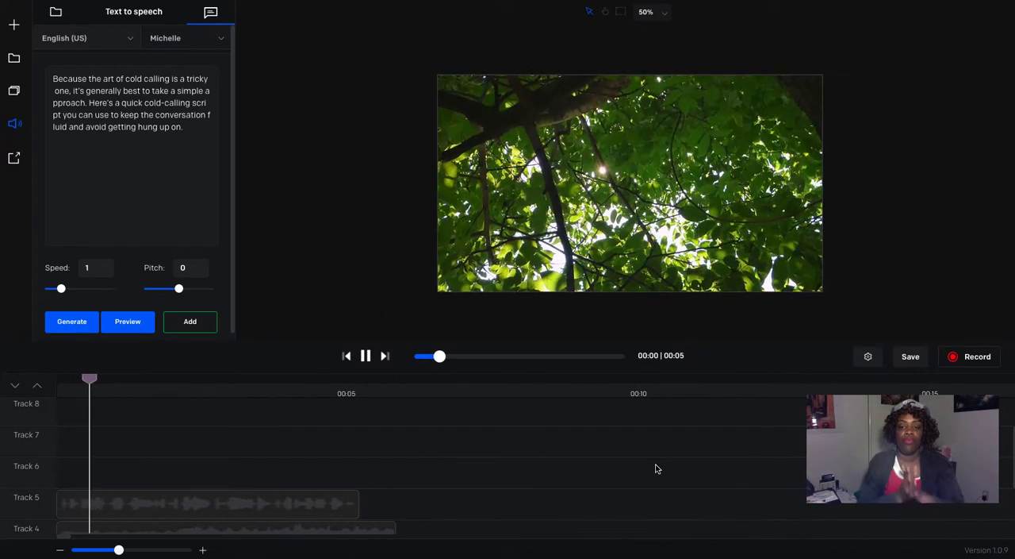